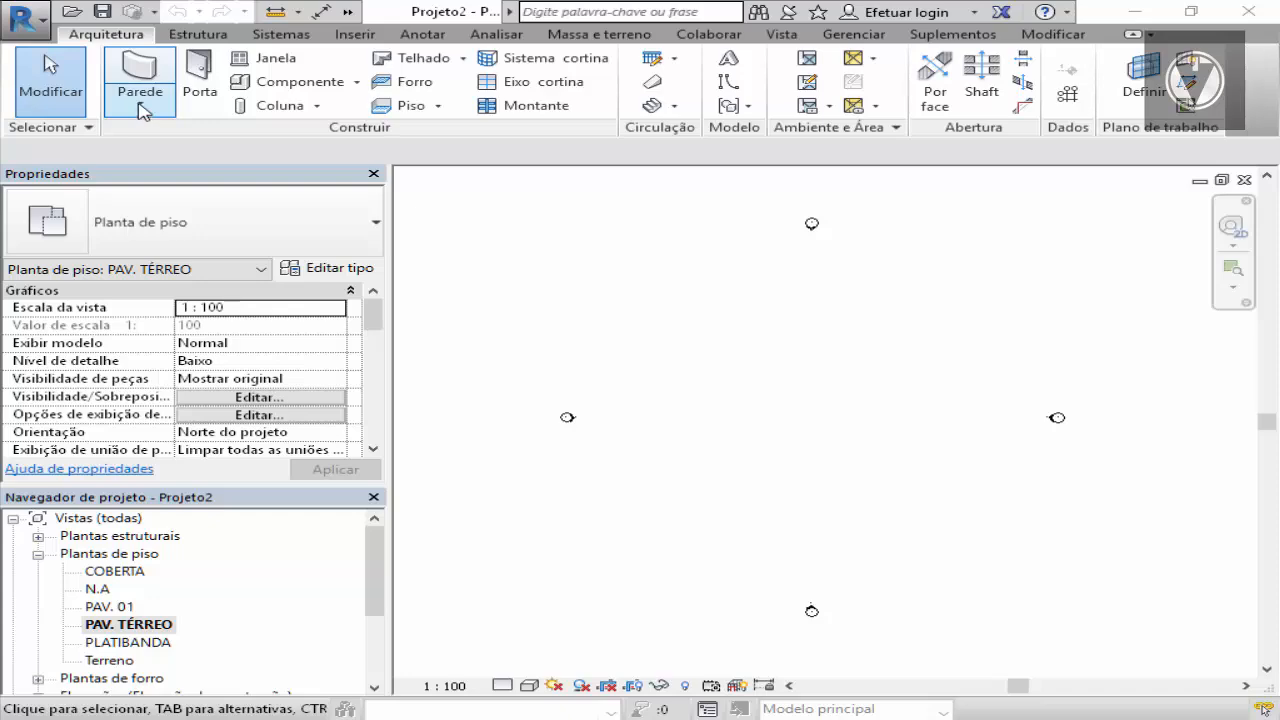
# Start an architectural wall on PAV. TÉRREO, defined by Altura with its top constraint set to Não conectado
pyautogui.click(140, 102)
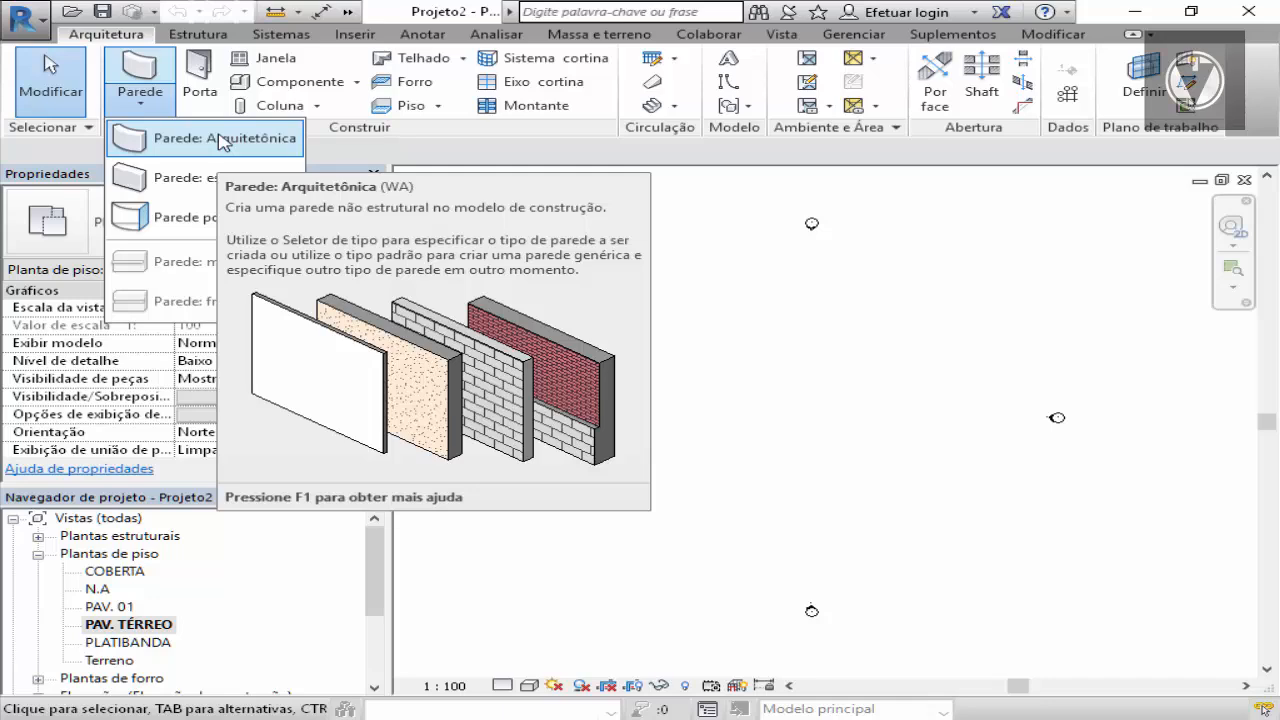
pyautogui.click(143, 70)
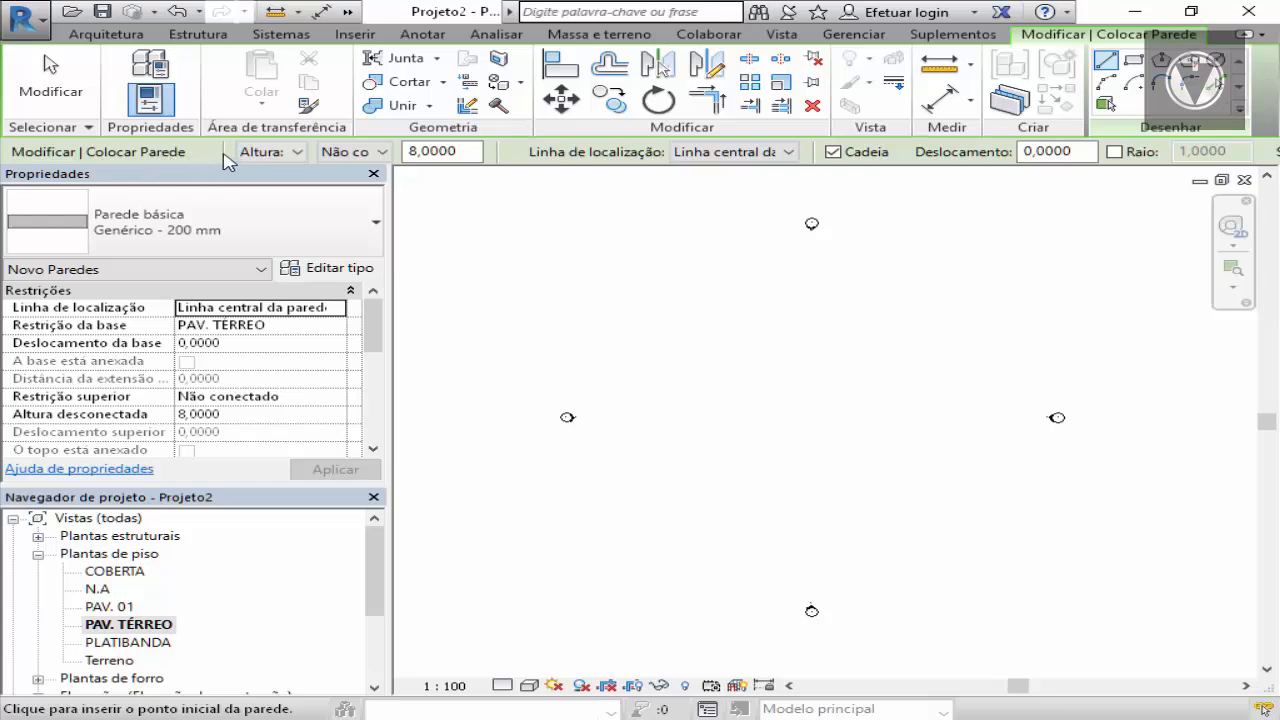
pyautogui.click(297, 153)
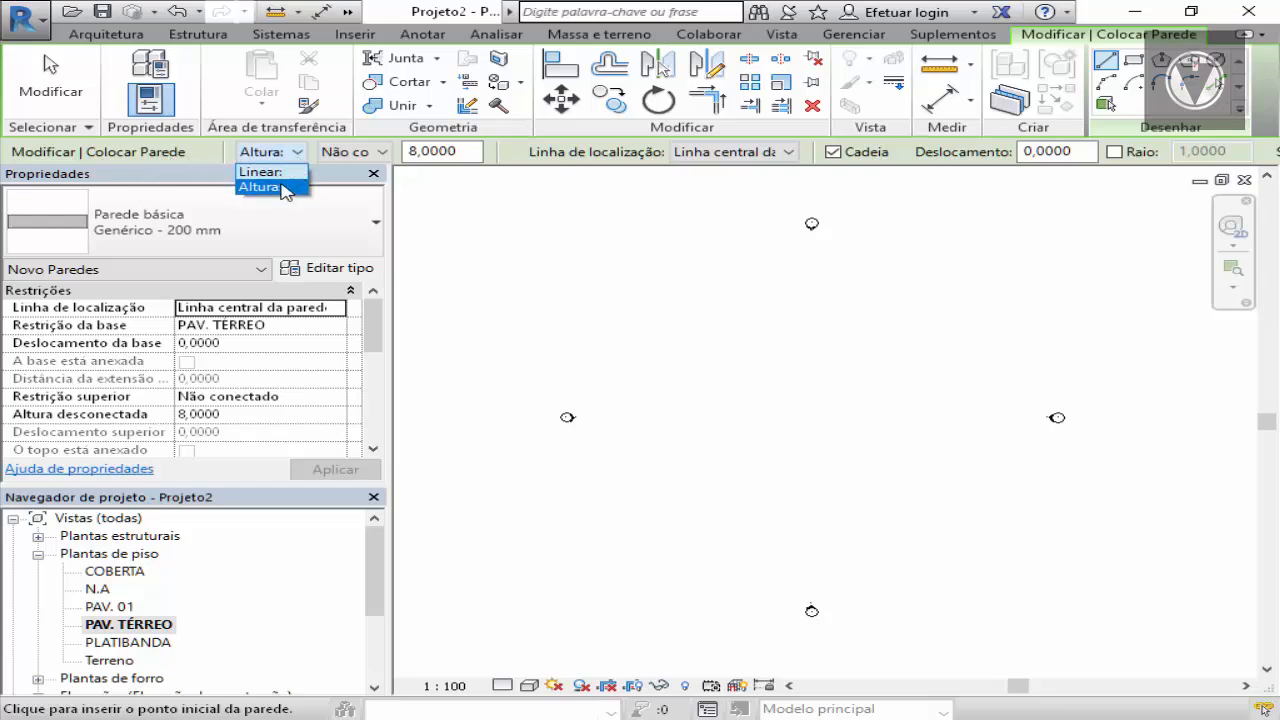
pyautogui.click(282, 186)
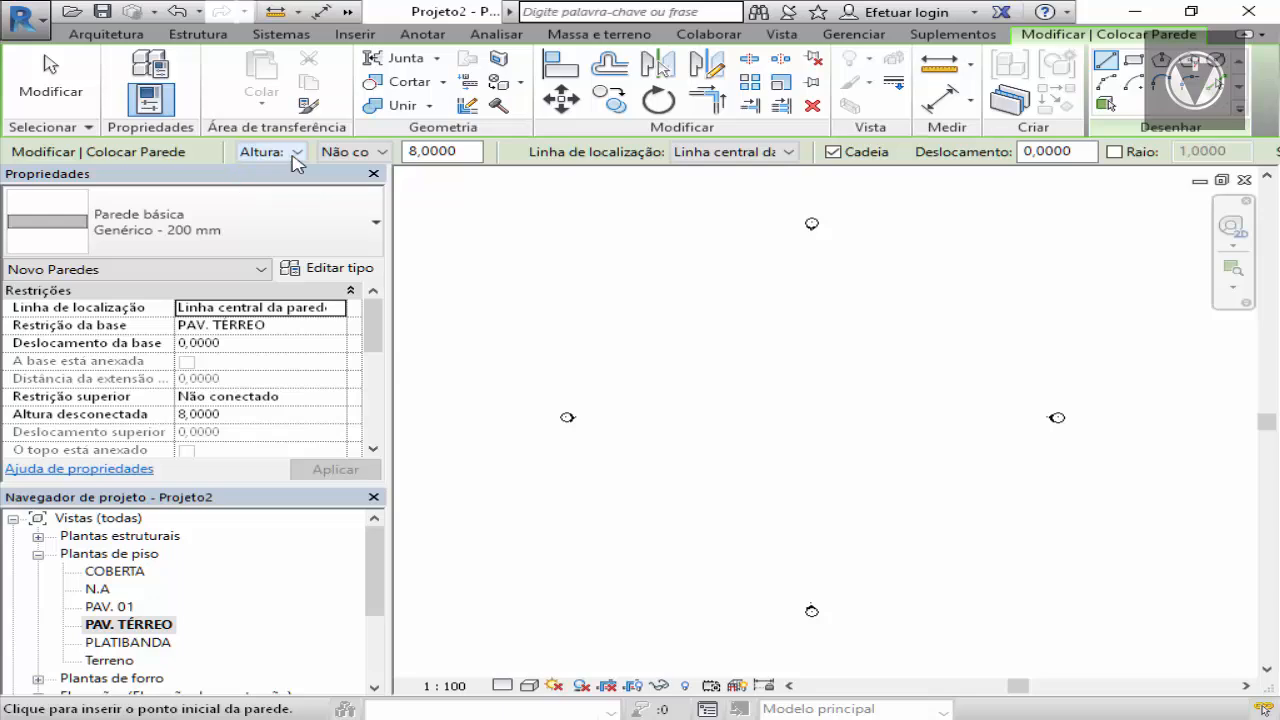
pyautogui.click(383, 153)
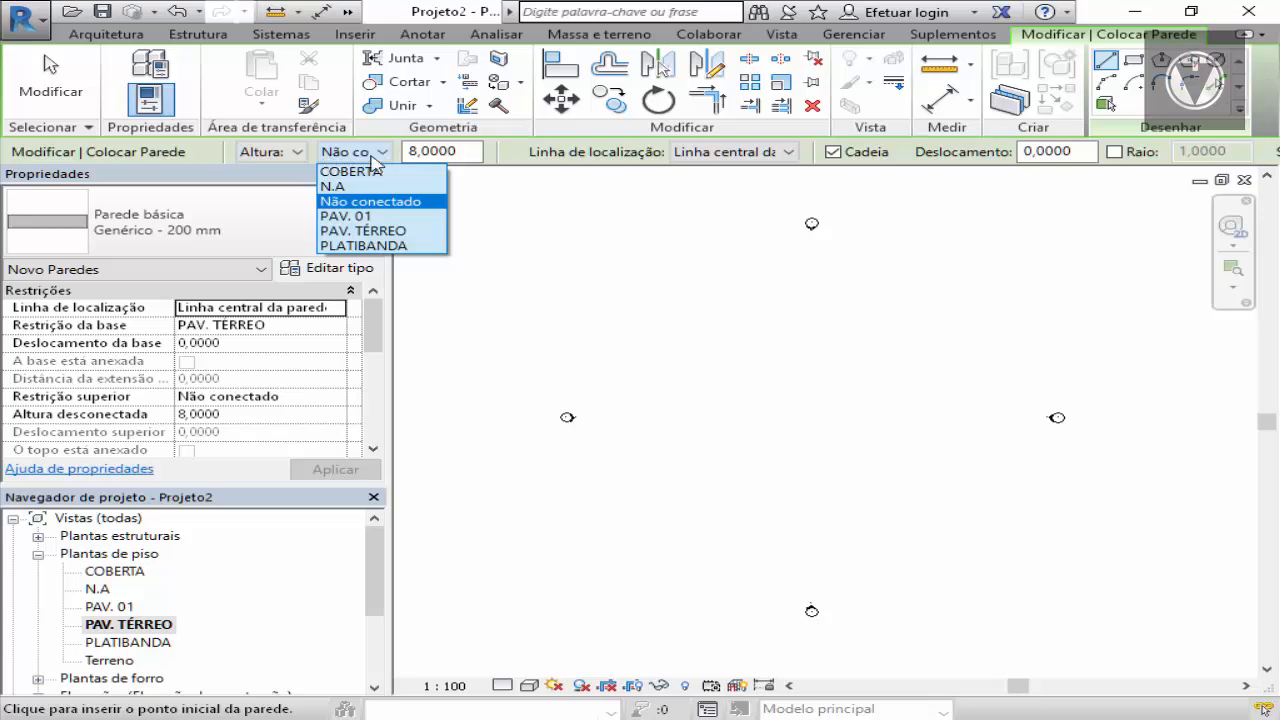
pyautogui.click(370, 201)
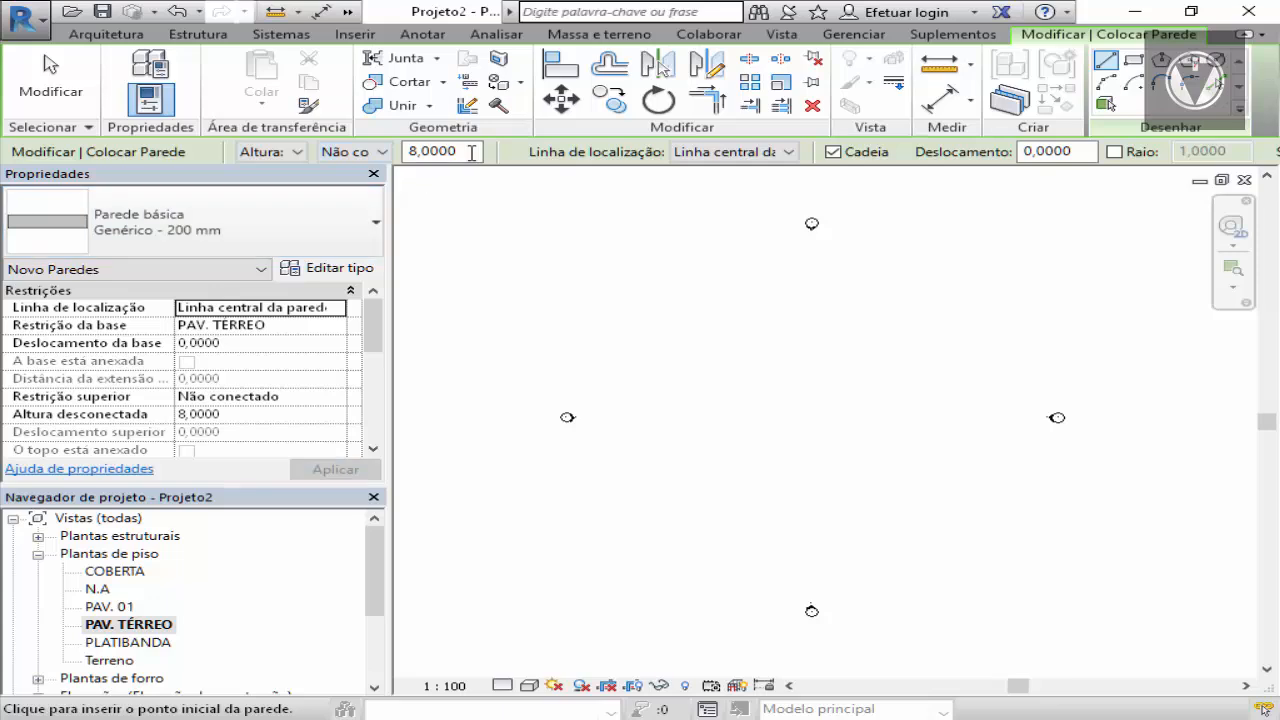
# Set the unconnected wall height to 1,2 and replace it with 2,1
pyautogui.click(441, 151)
pyautogui.doubleClick(441, 151)
pyautogui.write('1,2')
pyautogui.press('Return')
pyautogui.doubleClick(464, 155)
pyautogui.write('2')
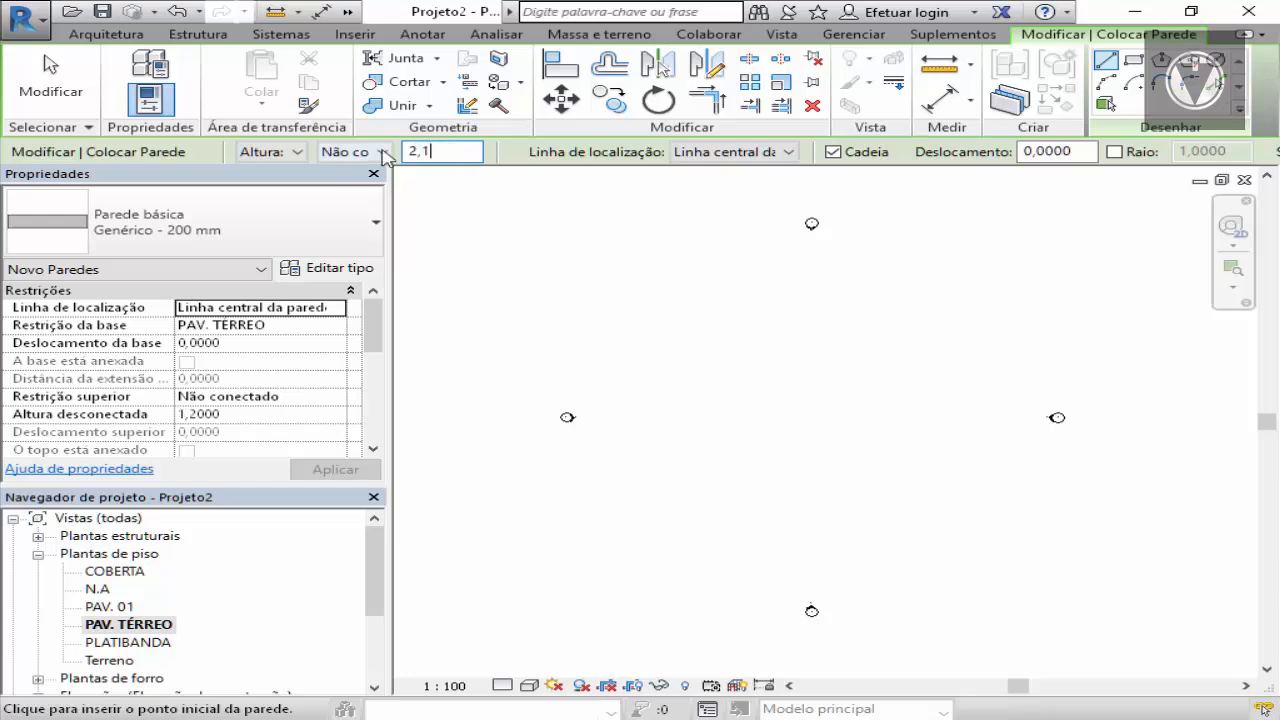
pyautogui.write(',1')
pyautogui.press('Return')
# Constrain the top of the new walls to level PAV. 01
pyautogui.click(352, 152)
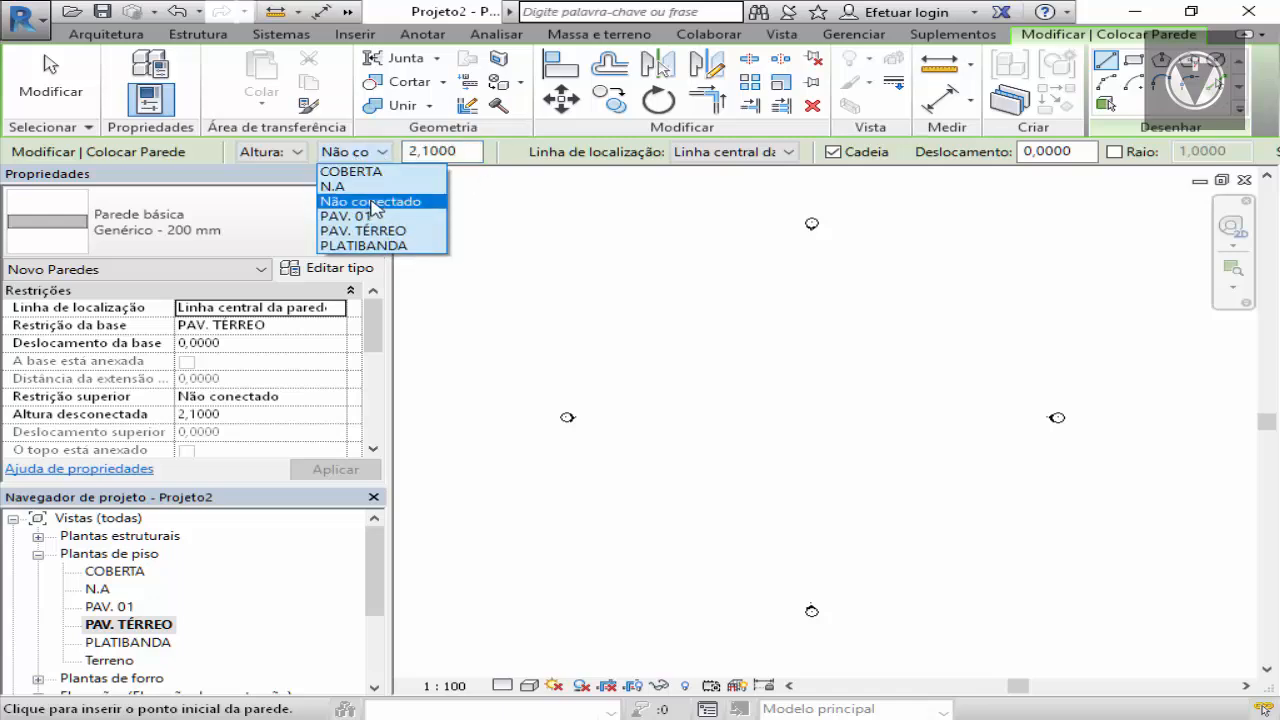
pyautogui.click(380, 153)
pyautogui.click(380, 155)
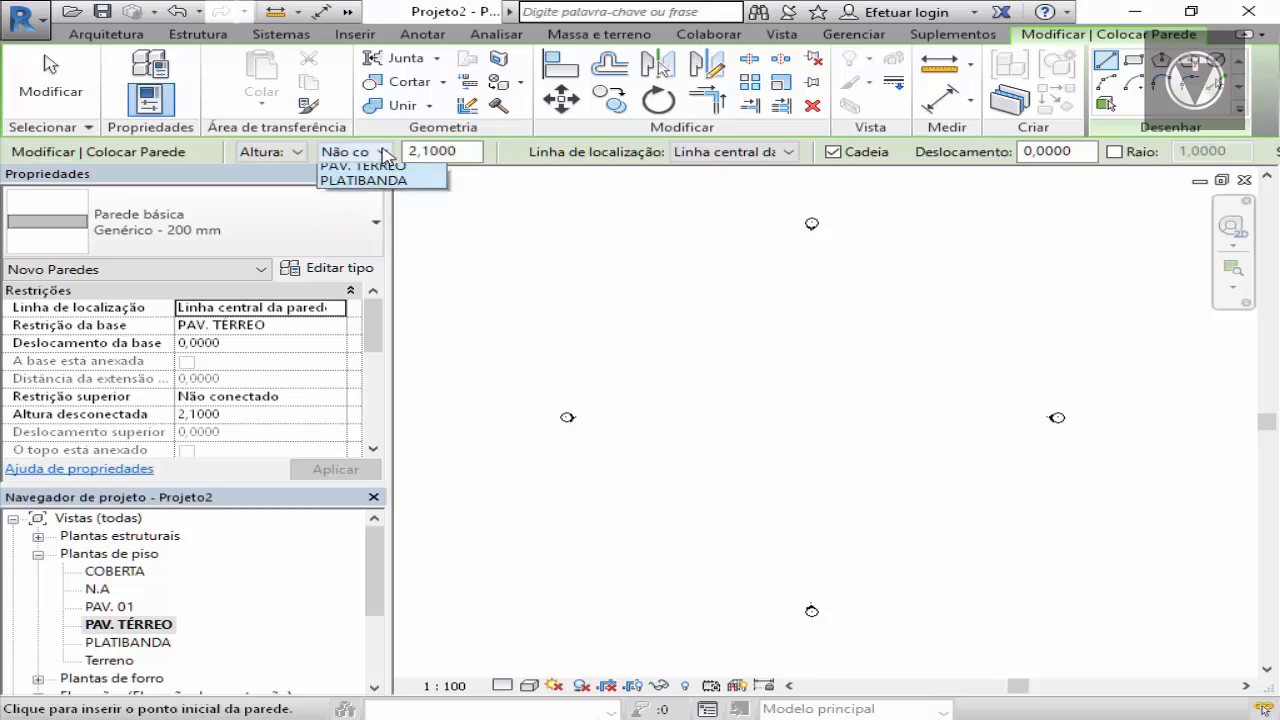
pyautogui.click(447, 151)
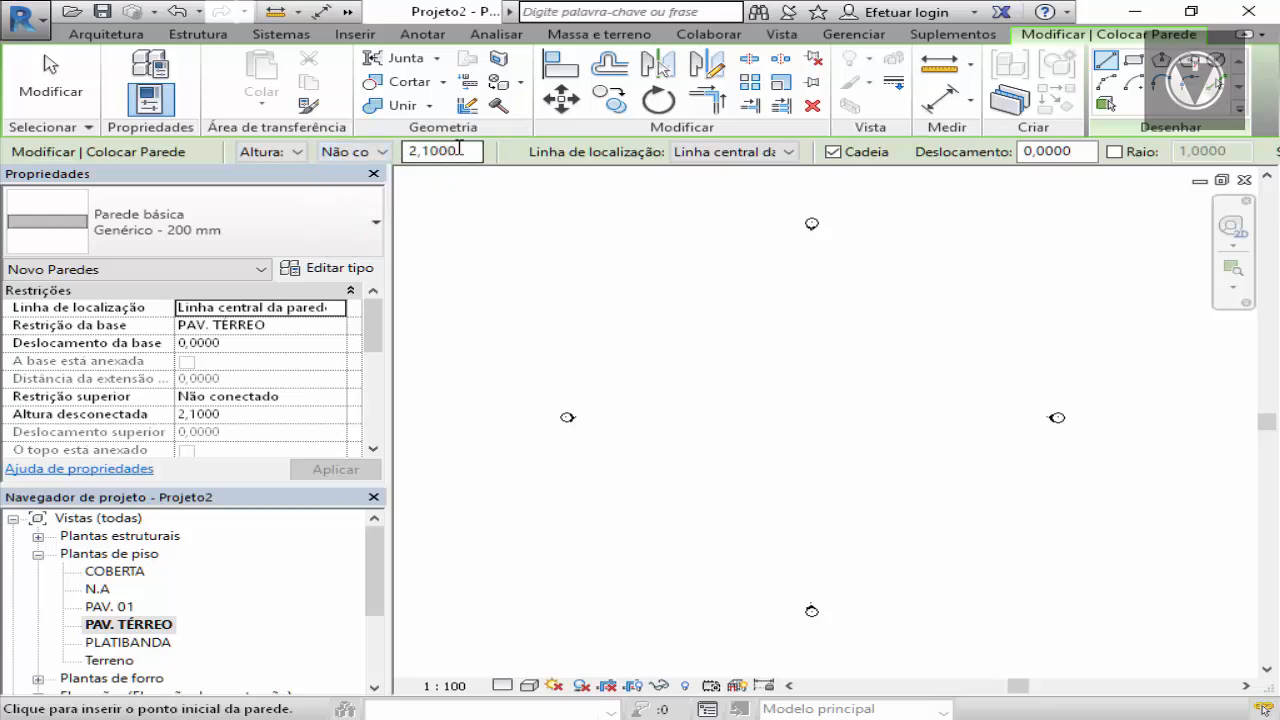
pyautogui.click(380, 152)
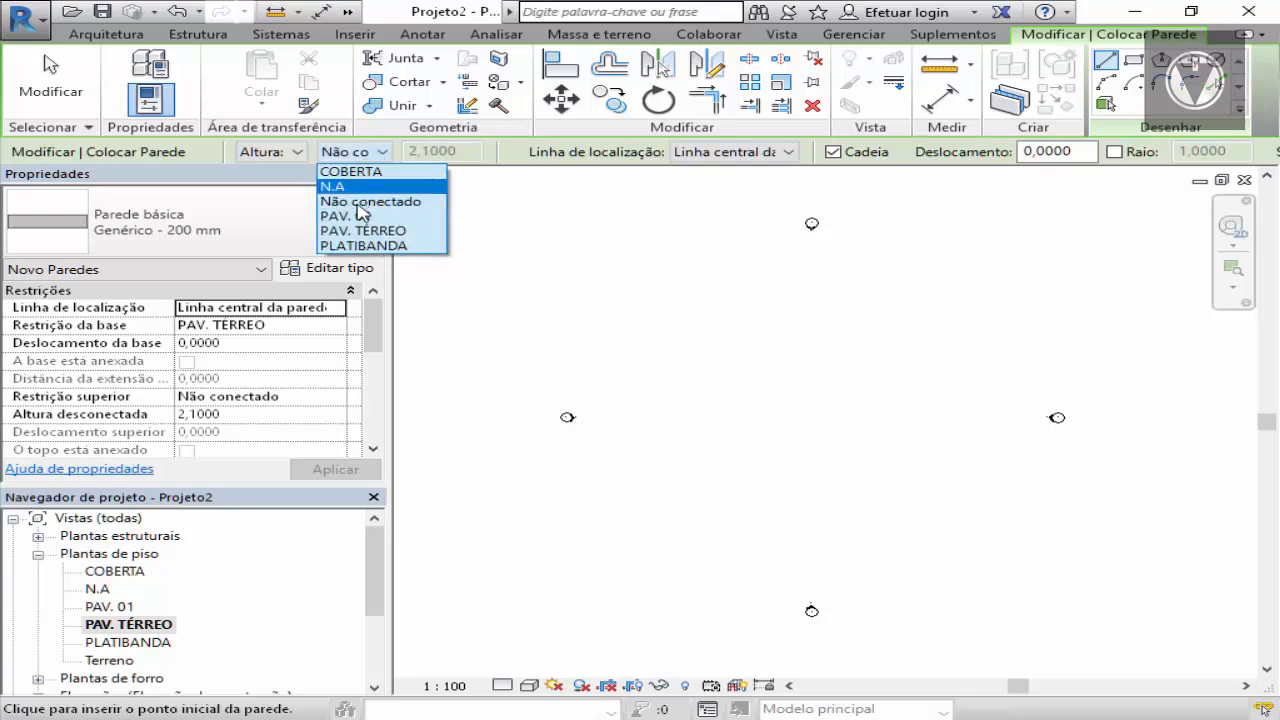
pyautogui.click(374, 155)
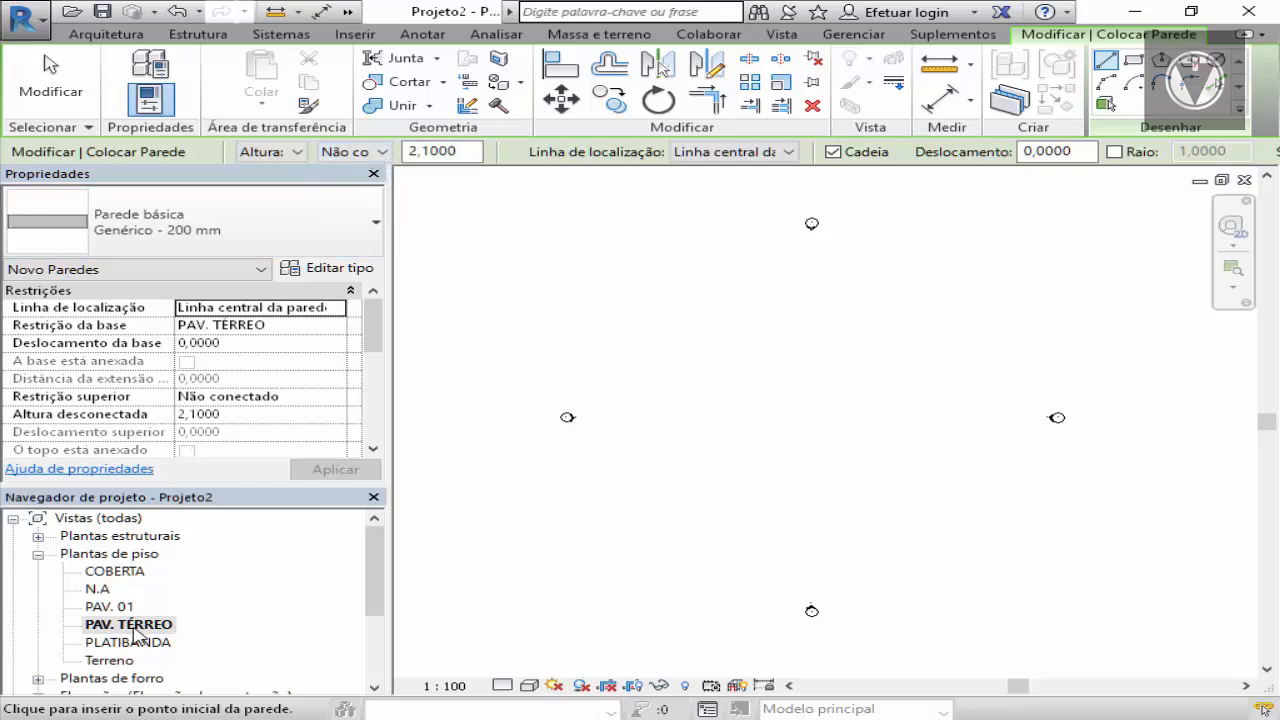
pyautogui.click(381, 153)
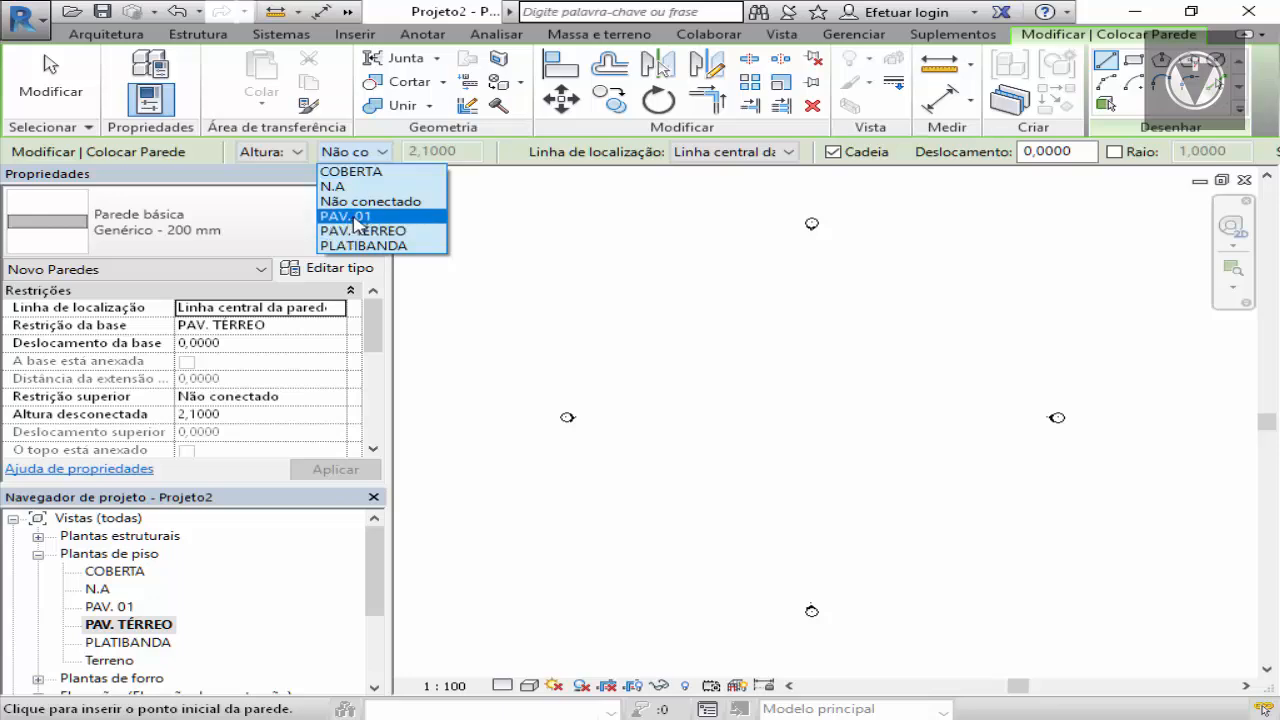
pyautogui.click(357, 216)
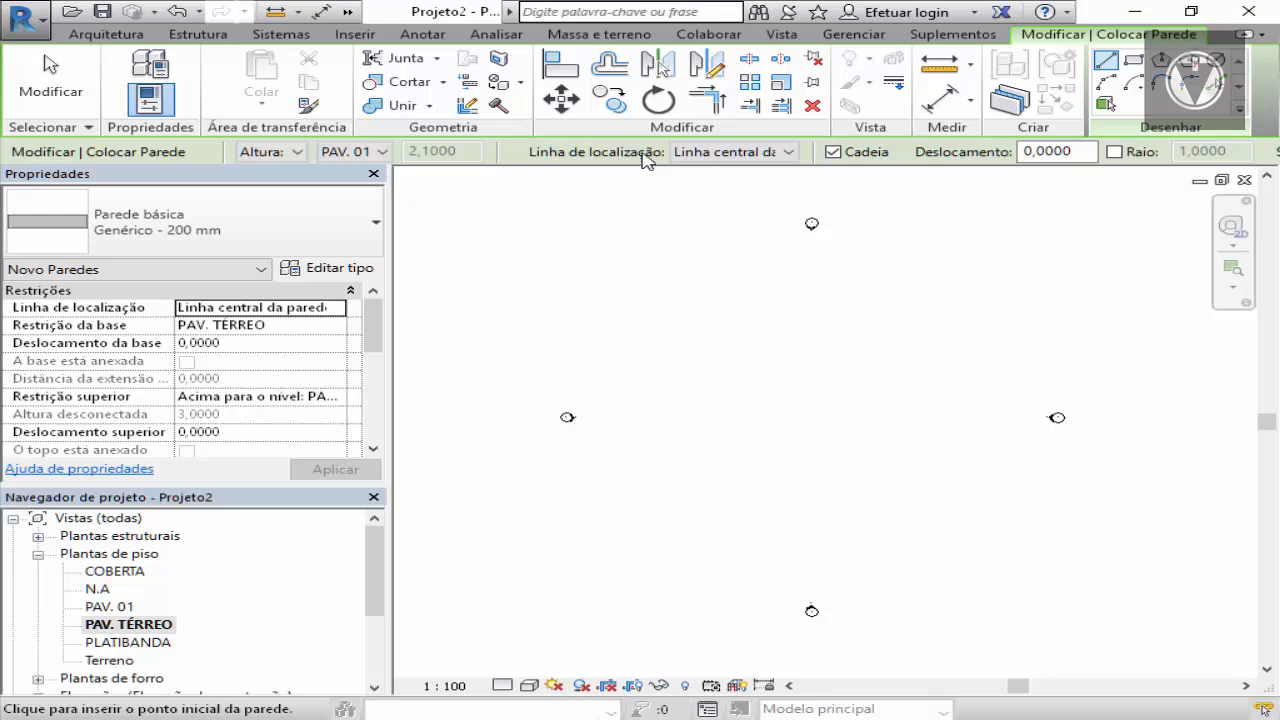
# With Cadeia enabled, draw an open chain of six connected walls between the elevation markers, starting with a segment about 10 m long at 60°
pyautogui.click(788, 152)
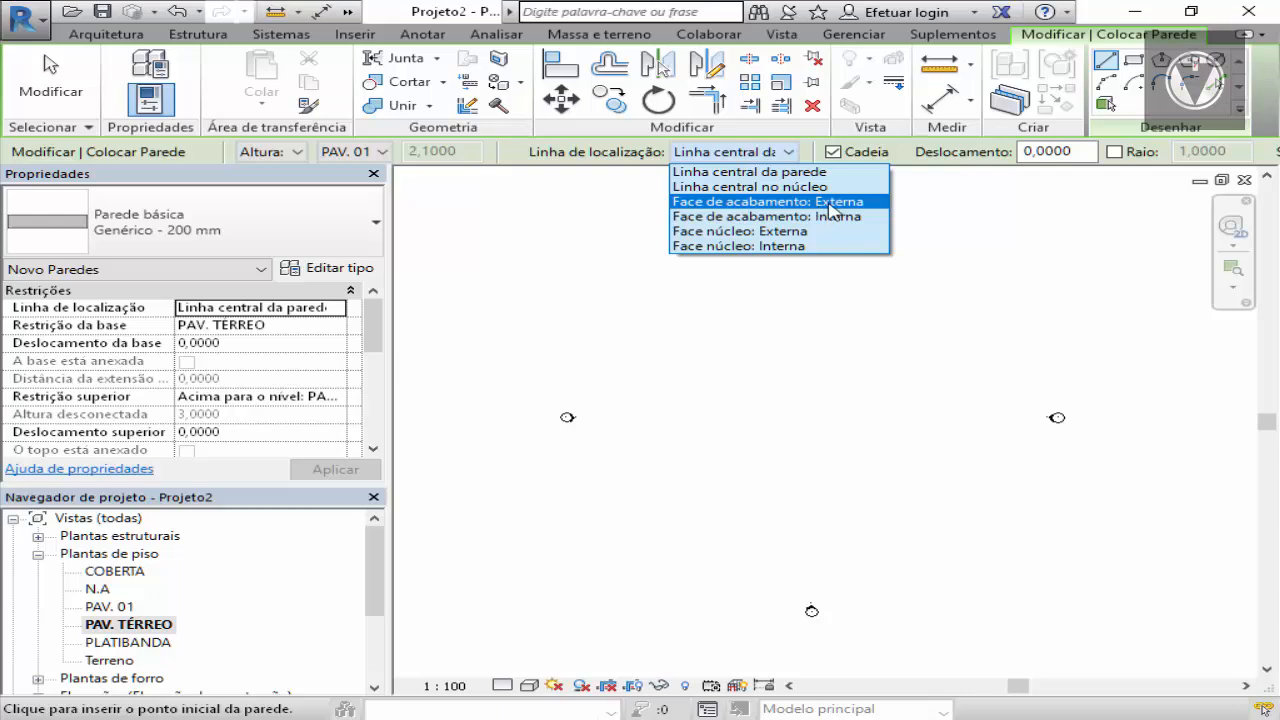
pyautogui.click(789, 151)
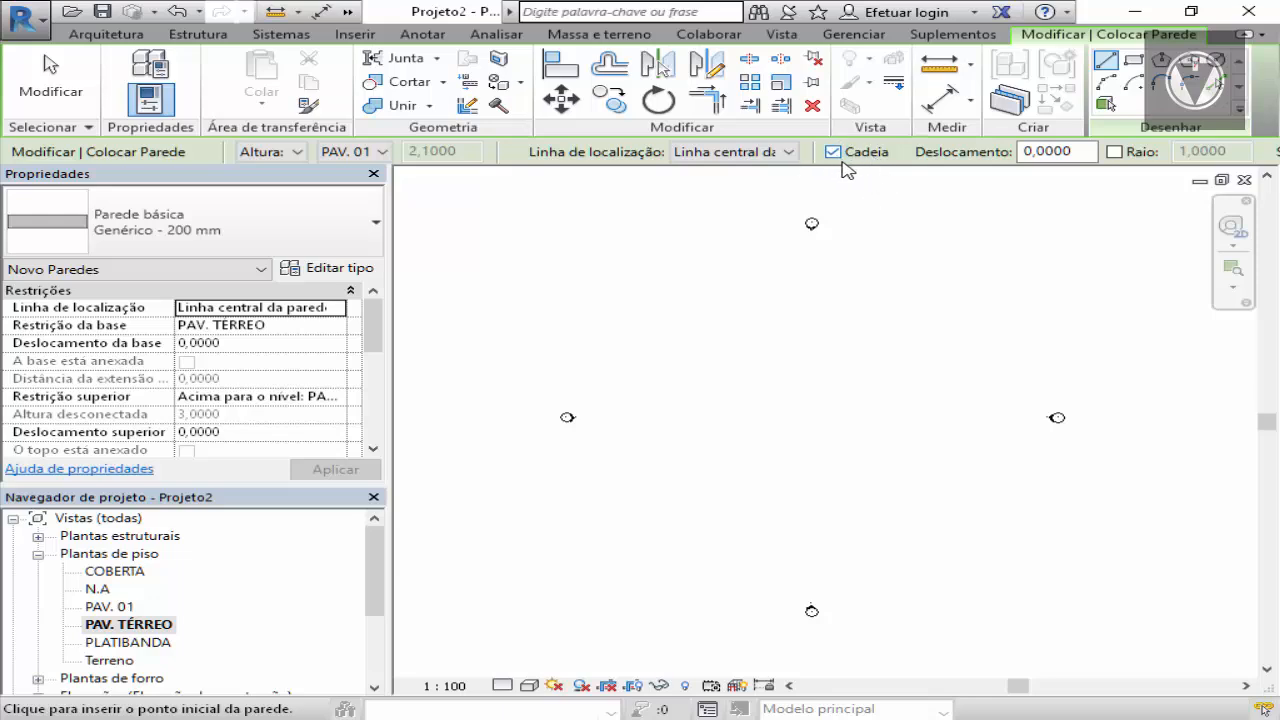
pyautogui.click(690, 400)
pyautogui.click(738, 335)
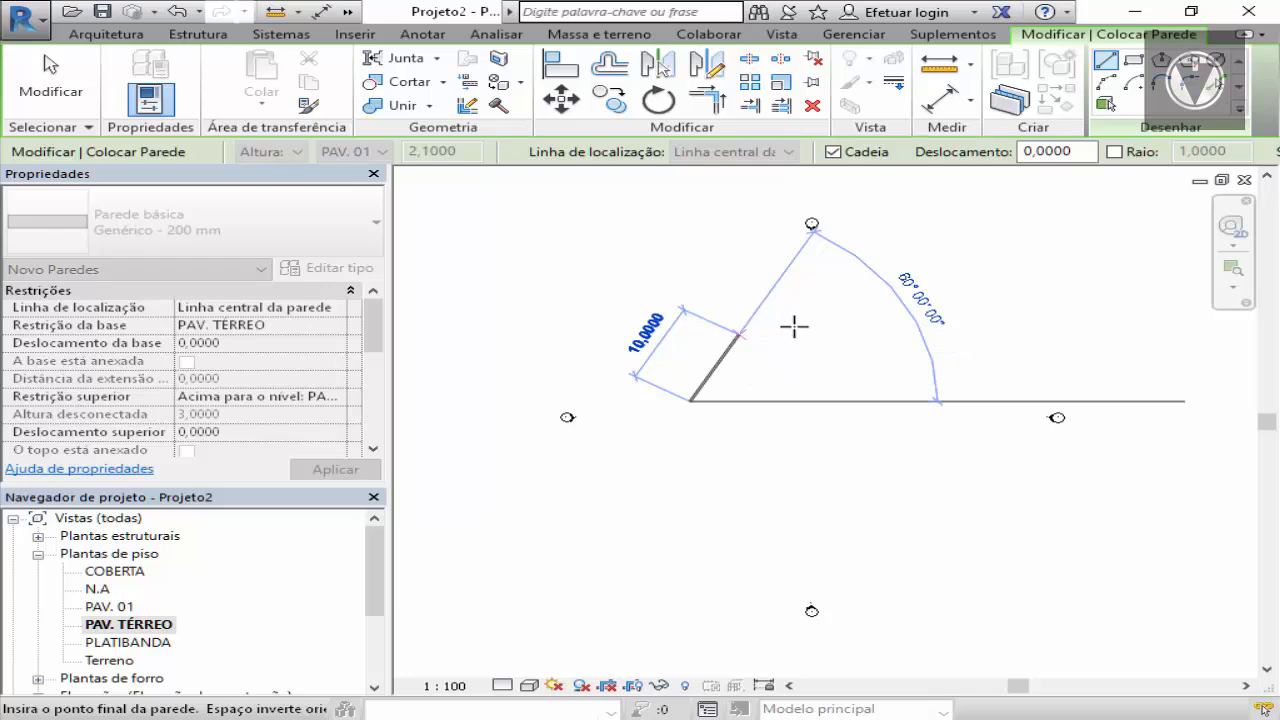
pyautogui.click(843, 313)
pyautogui.click(890, 348)
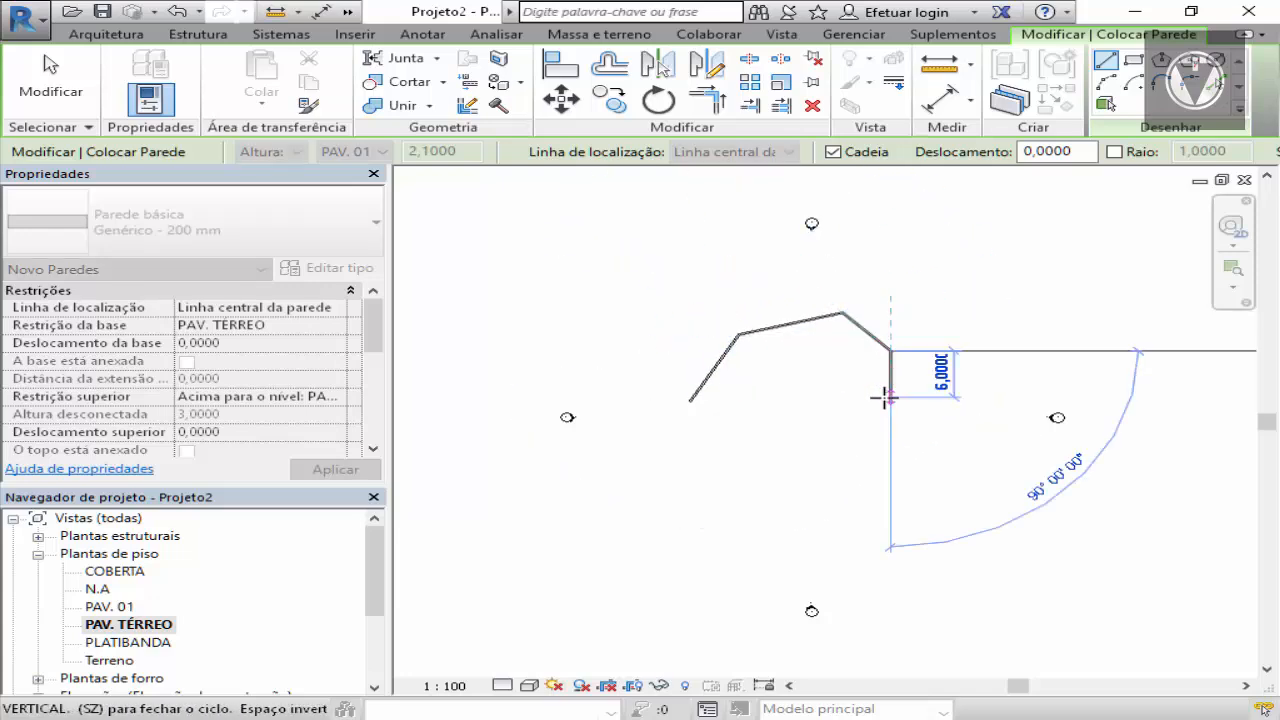
pyautogui.click(890, 405)
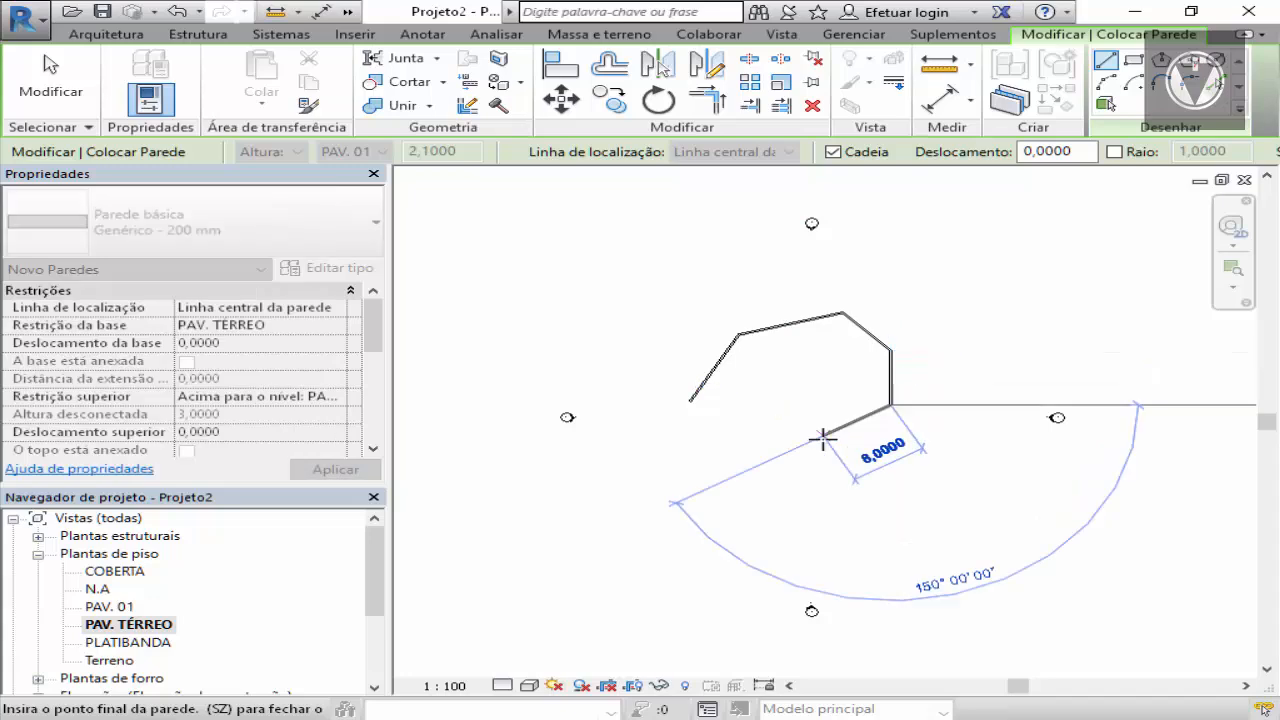
pyautogui.click(757, 452)
pyautogui.press('Escape')
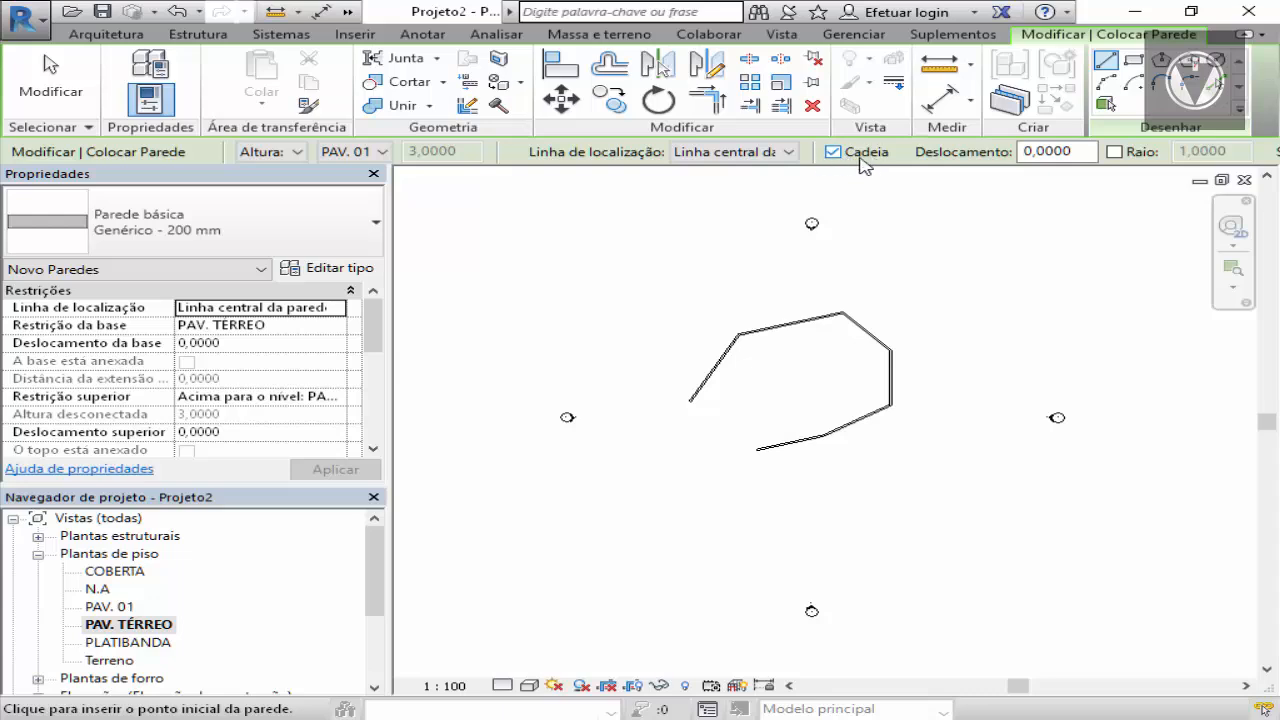
# Disable Cadeia and draw a single separate wall about 10 m long at 30°, above the chained walls
pyautogui.click(832, 152)
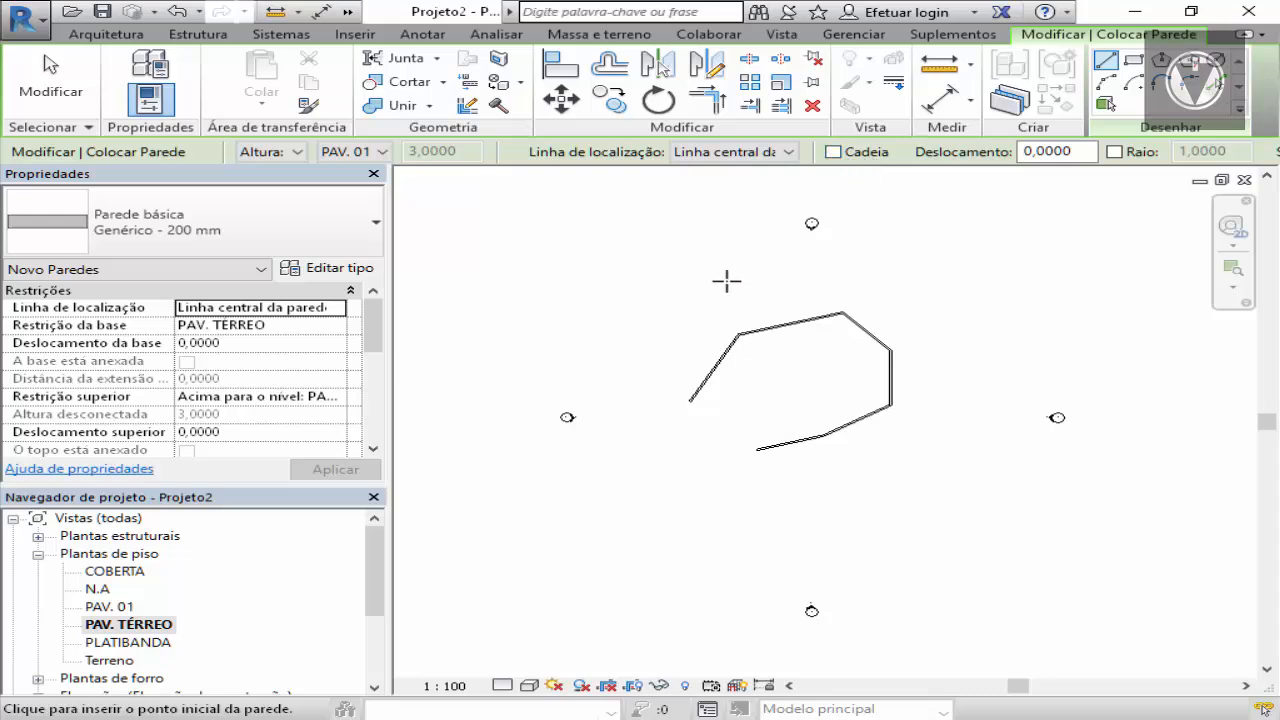
pyautogui.click(682, 326)
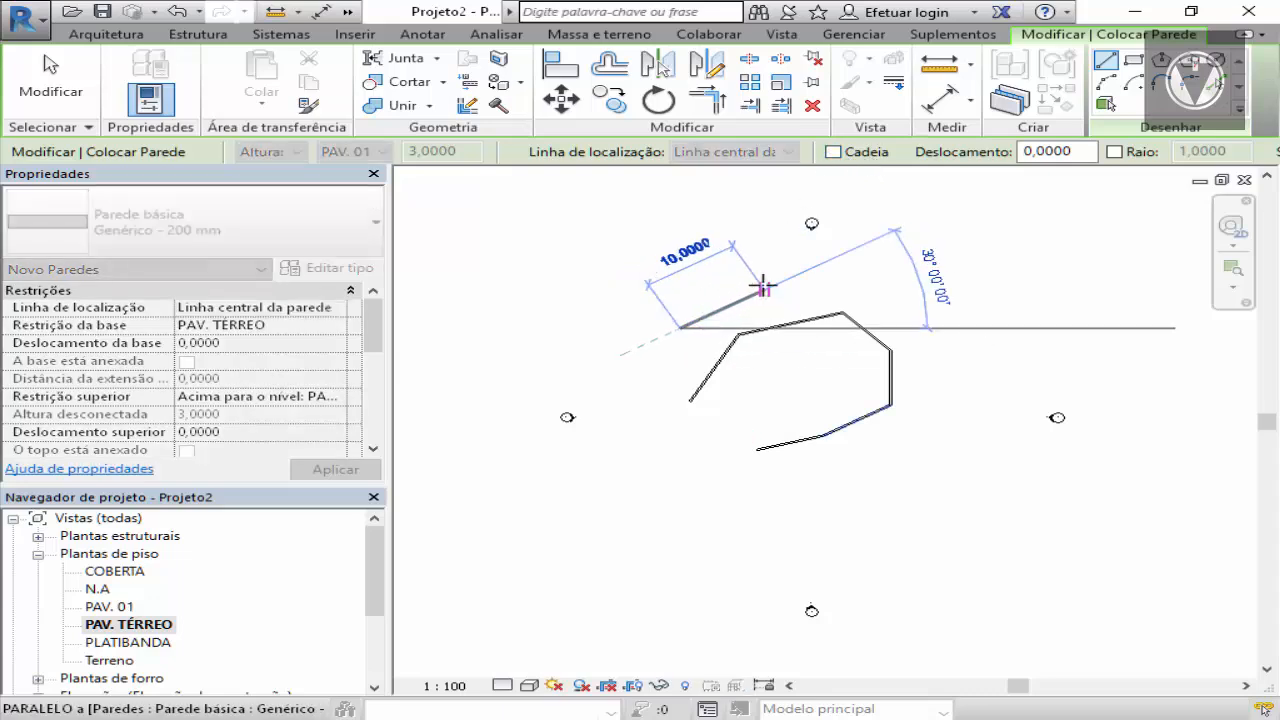
pyautogui.click(762, 289)
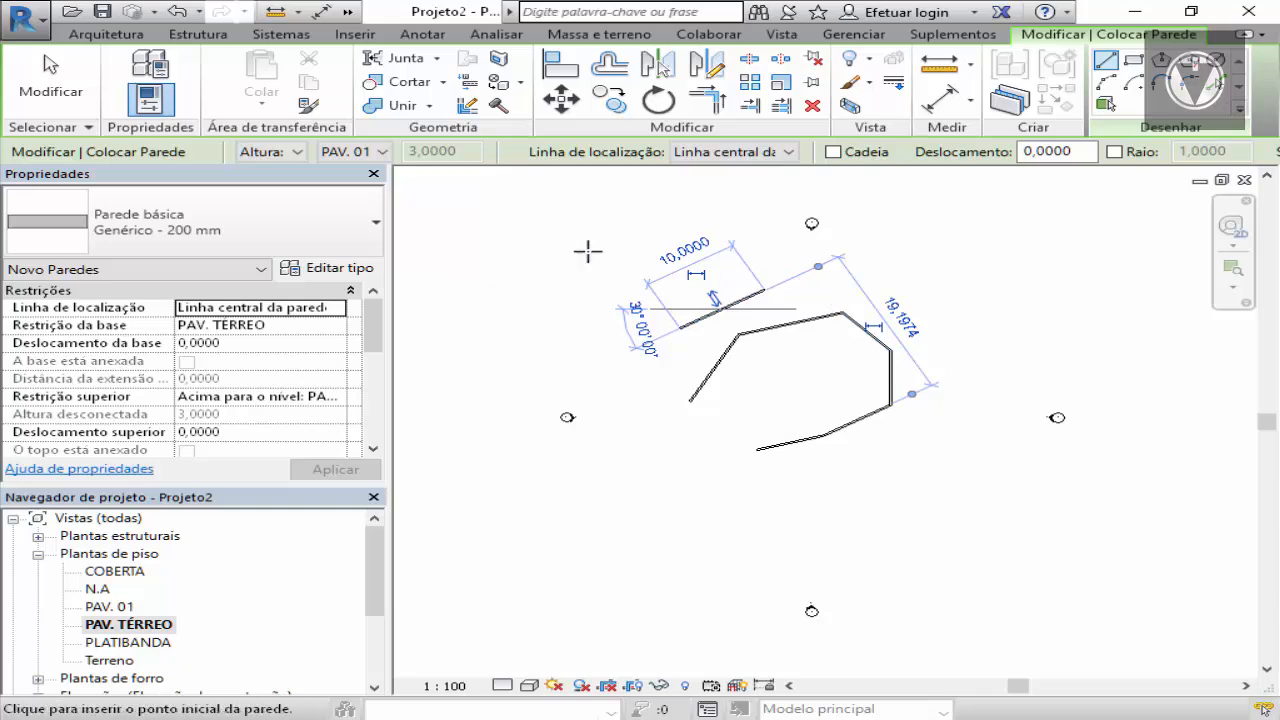
# Delete all the walls drawn in the floor plan
pyautogui.click(51, 86)
pyautogui.moveTo(646, 261); pyautogui.dragTo(930, 481)
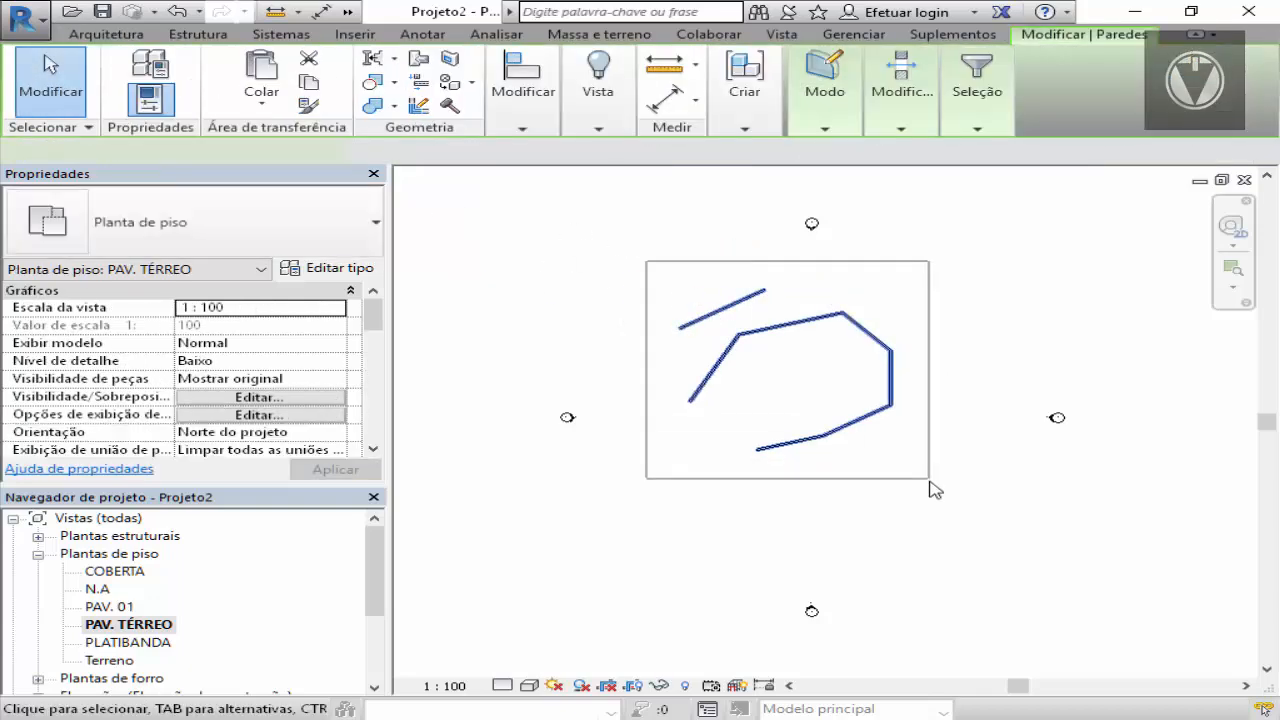
pyautogui.press('Delete')
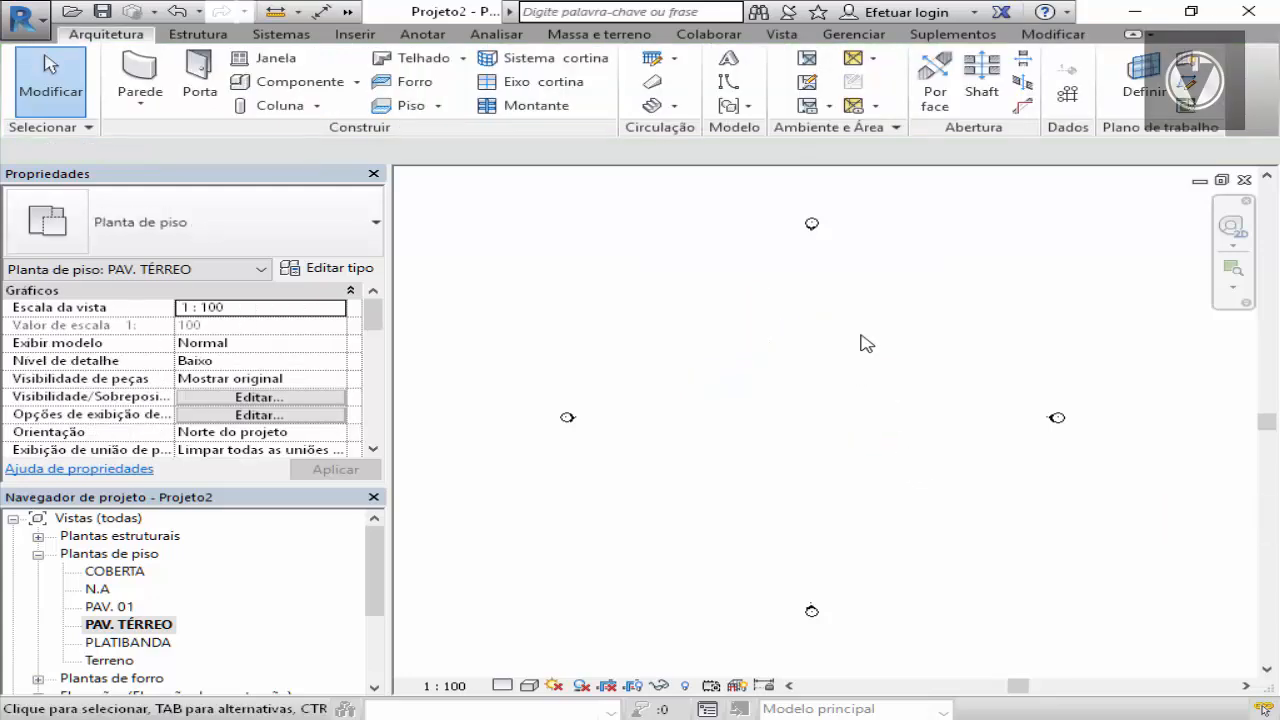
# Start the Wall tool and review the available basic and curtain wall types, keeping Genérico - 200 mm
pyautogui.click(140, 70)
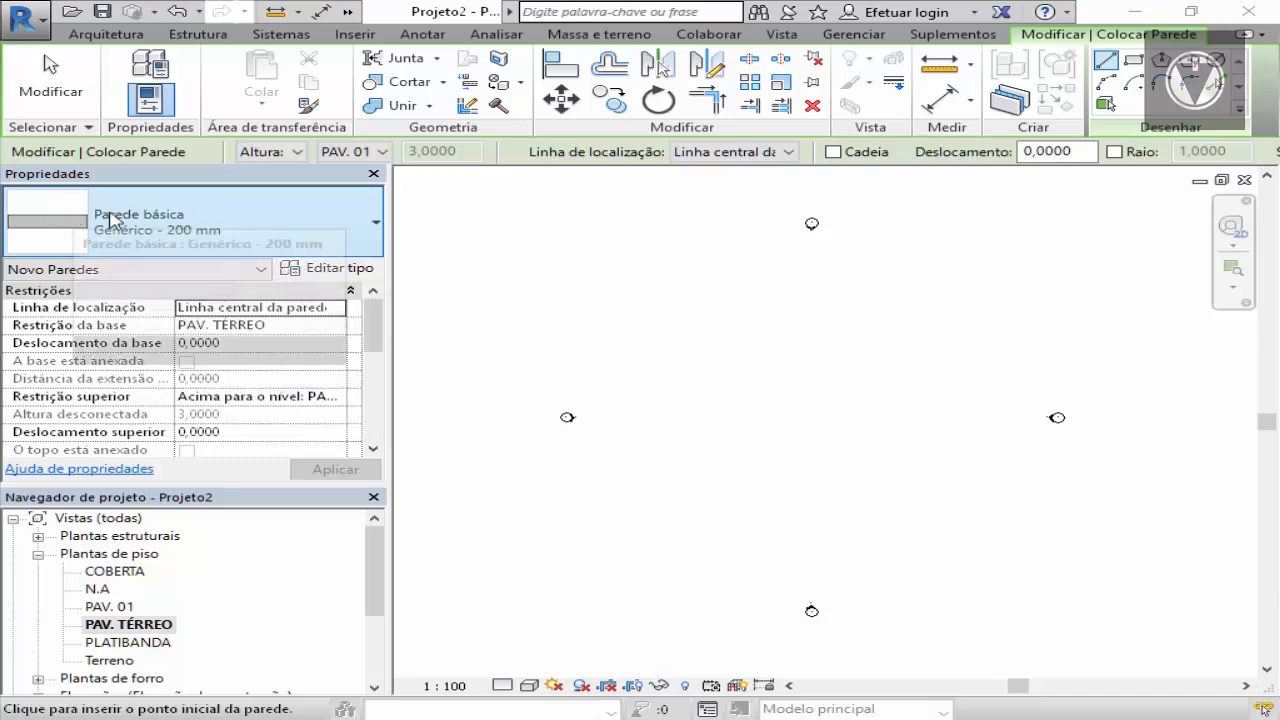
pyautogui.click(305, 225)
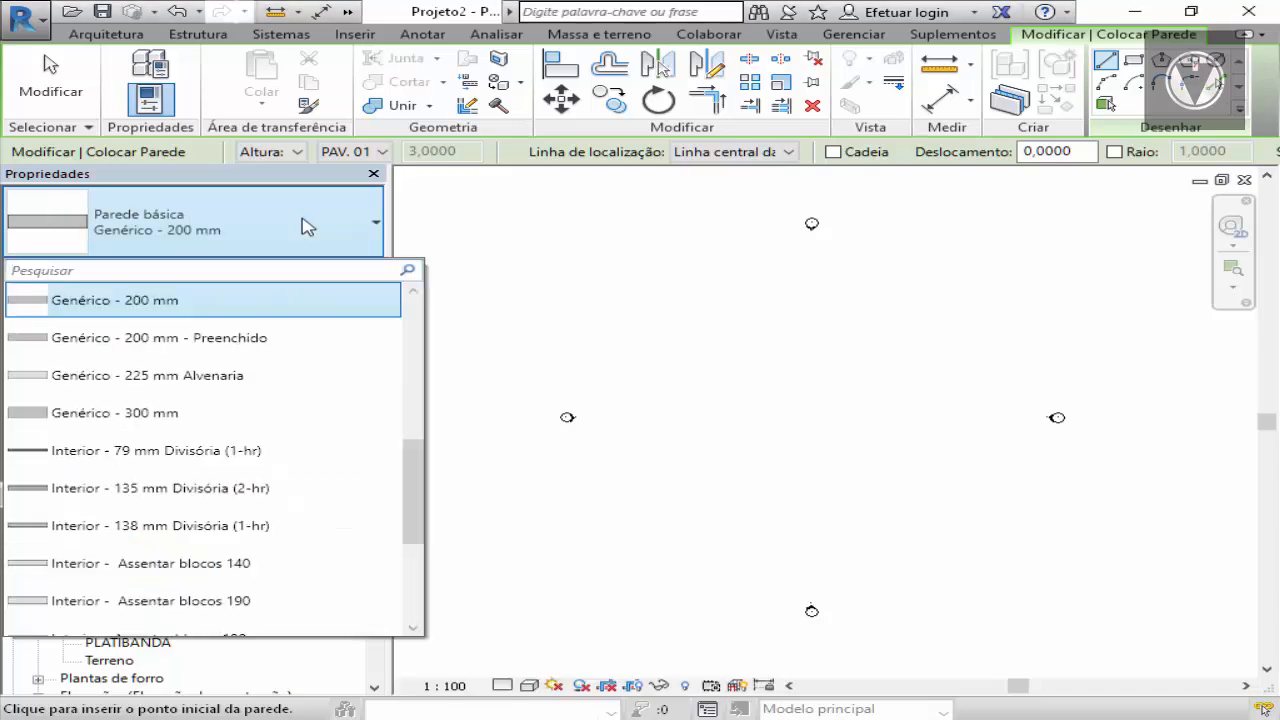
pyautogui.scroll(-1, 177, 335)
pyautogui.scroll(-2, 177, 360)
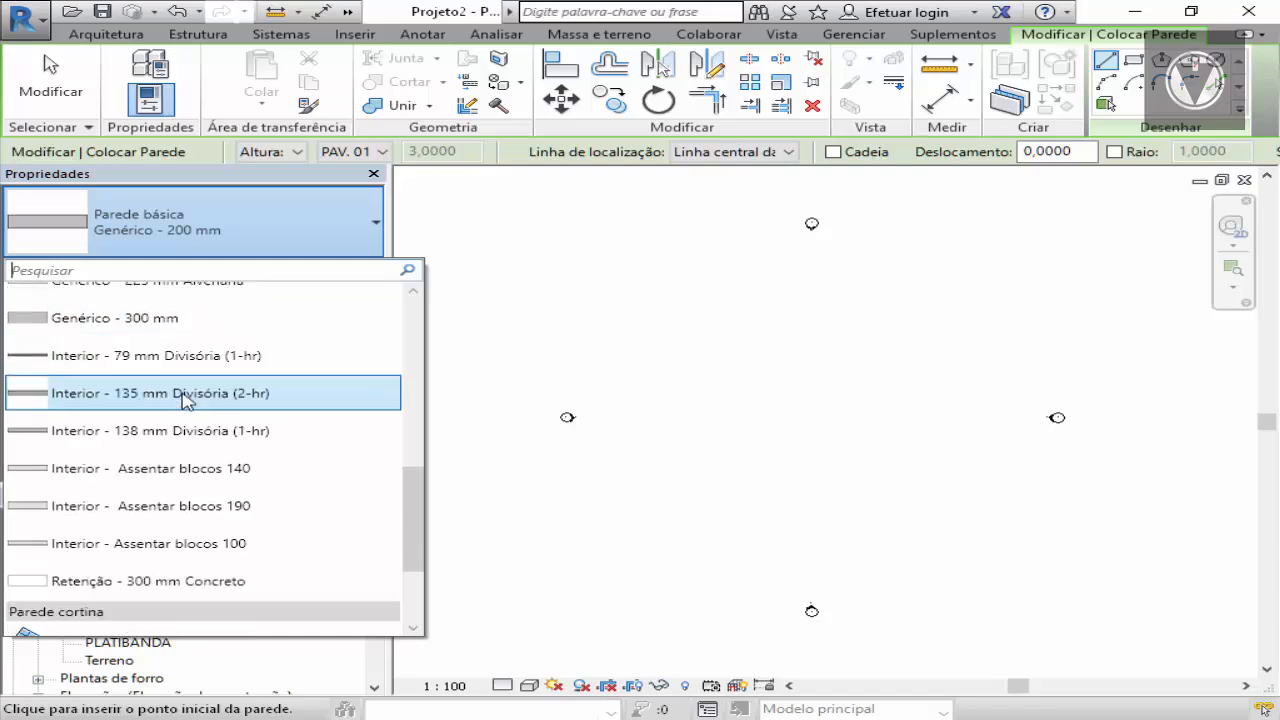
pyautogui.scroll(4, 177, 400)
pyautogui.scroll(6, 177, 400)
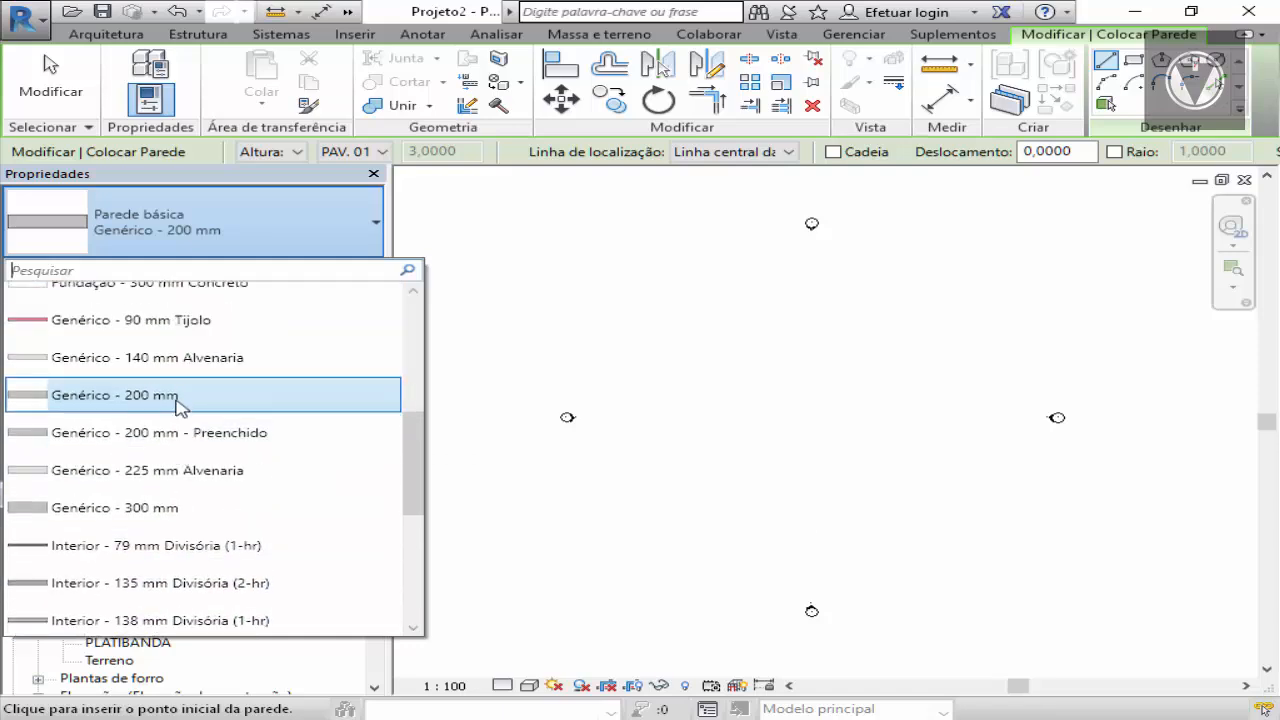
pyautogui.scroll(-4, 190, 340)
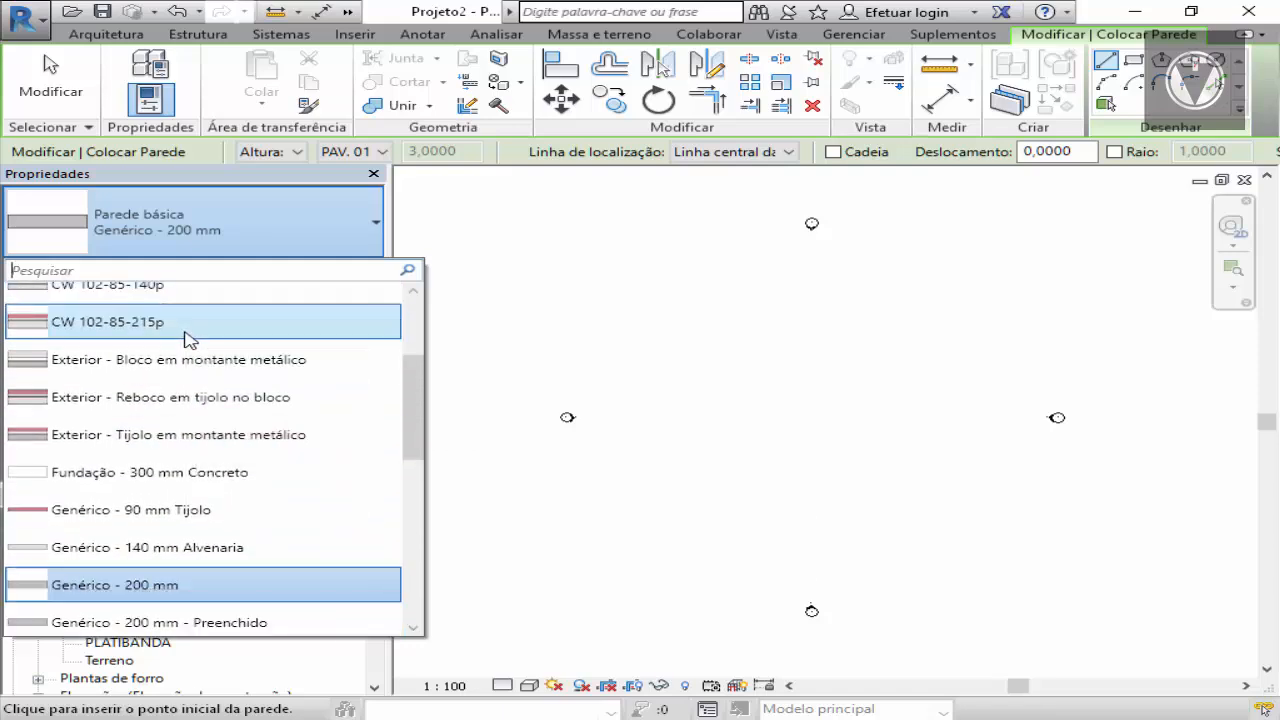
pyautogui.scroll(-5, 150, 385)
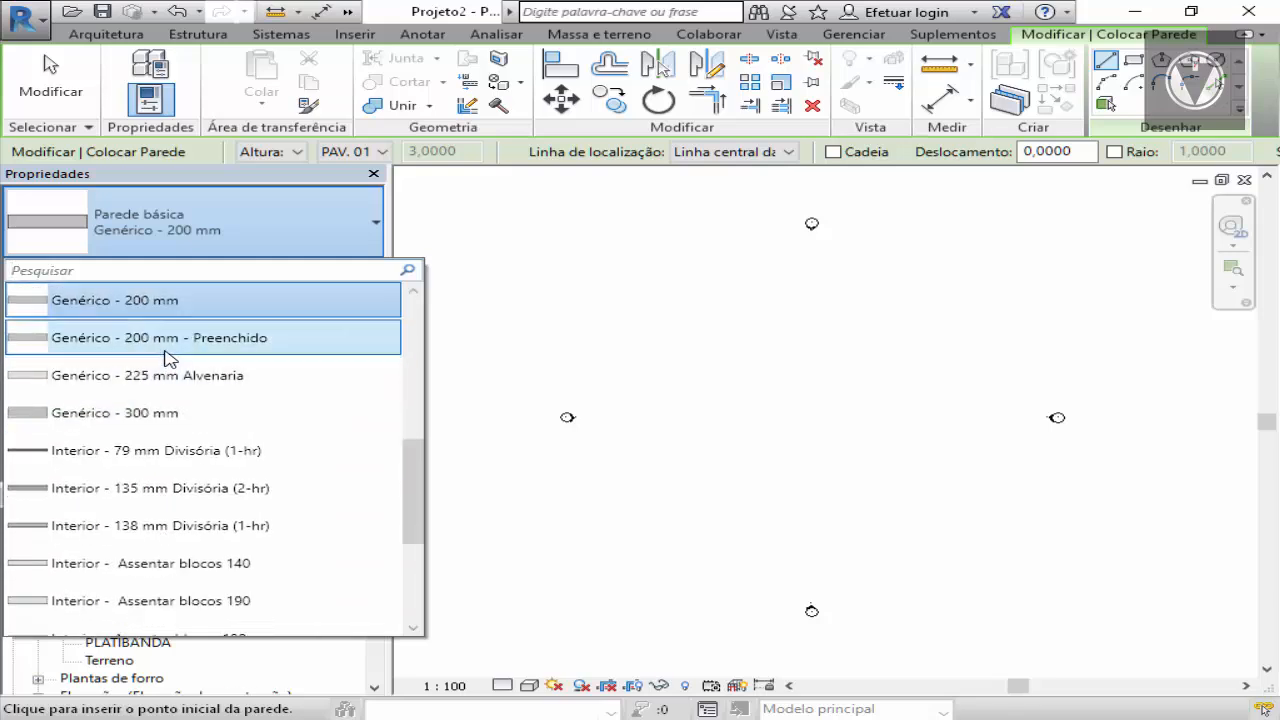
pyautogui.scroll(-1, 145, 360)
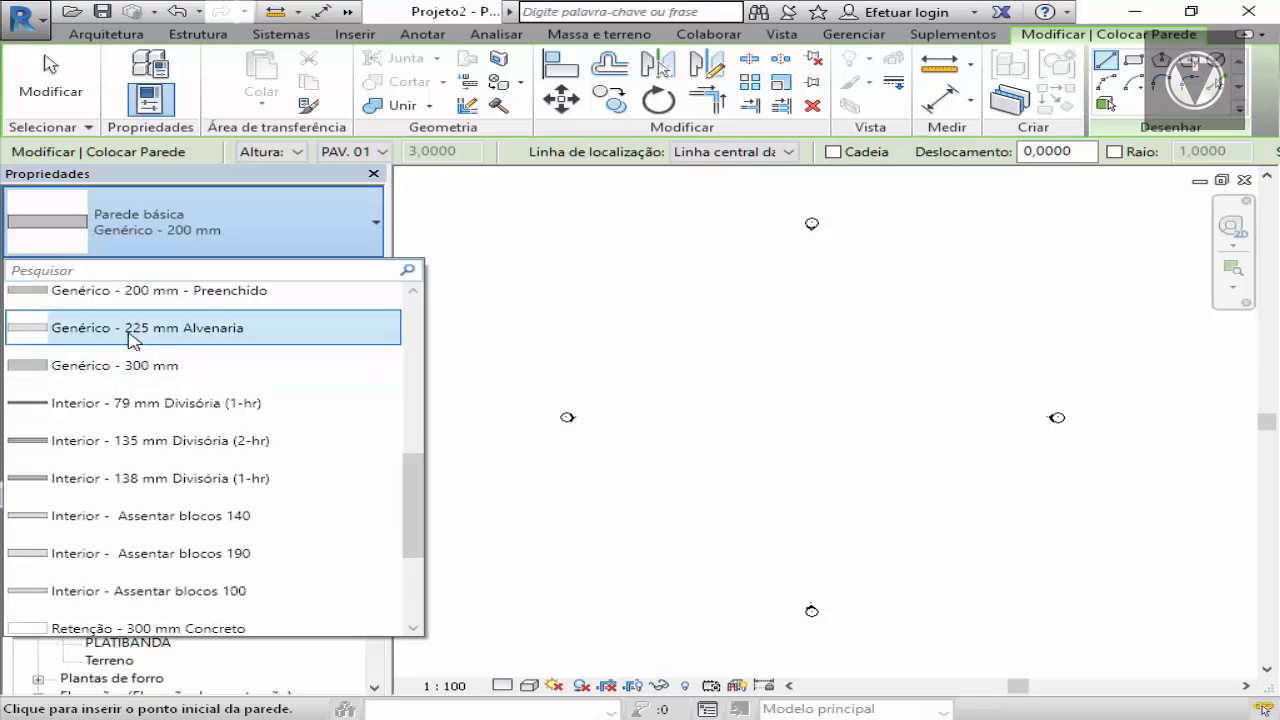
pyautogui.scroll(-1, 100, 363)
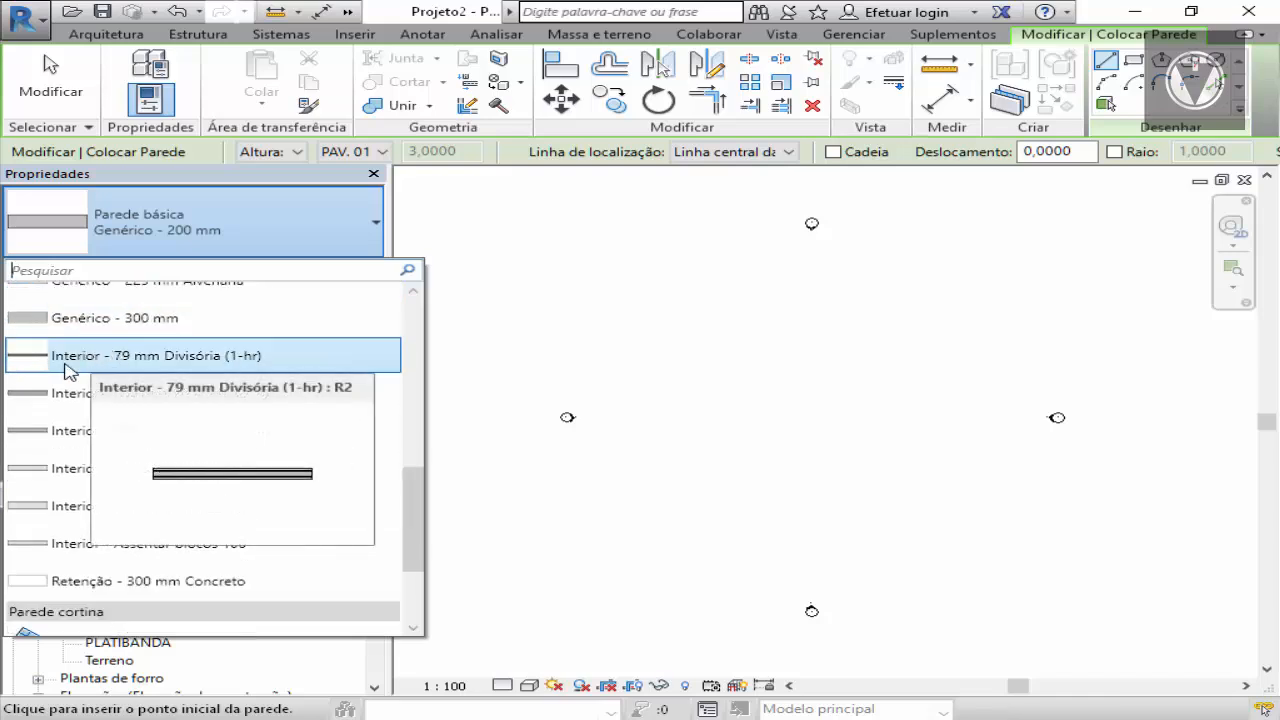
pyautogui.scroll(-2, 160, 360)
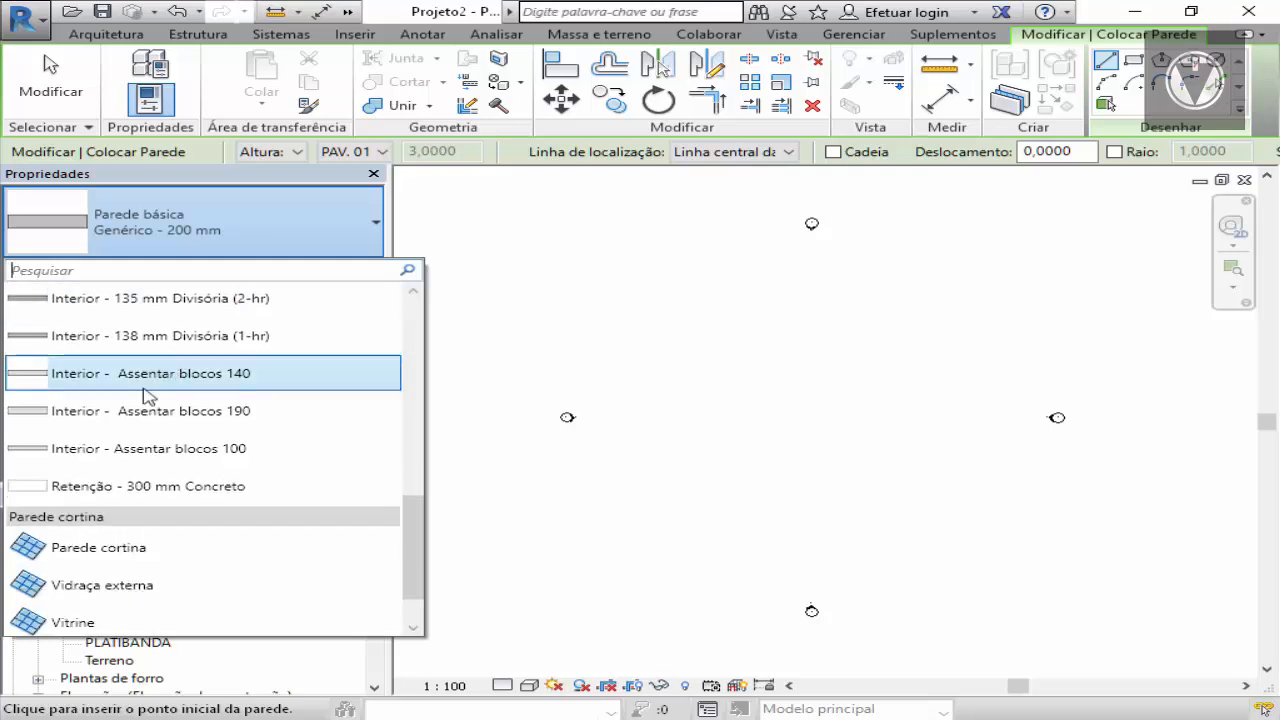
pyautogui.scroll(4, 163, 486)
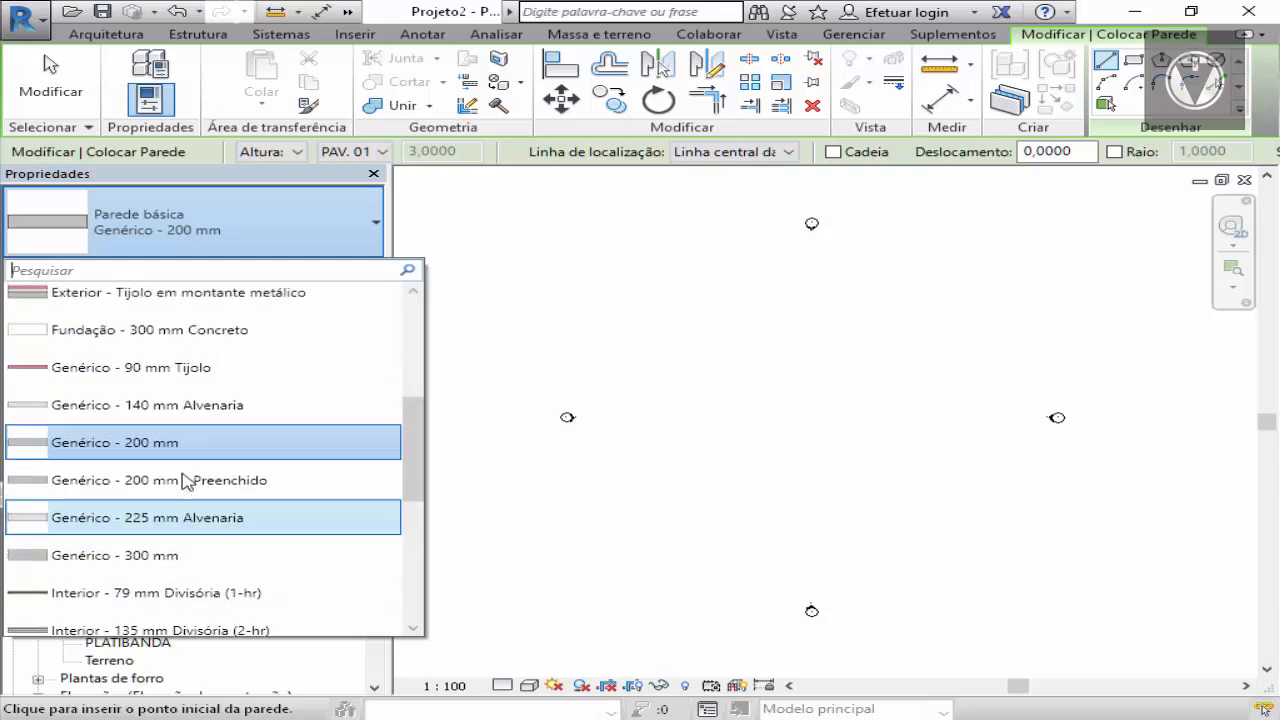
pyautogui.scroll(1, 150, 460)
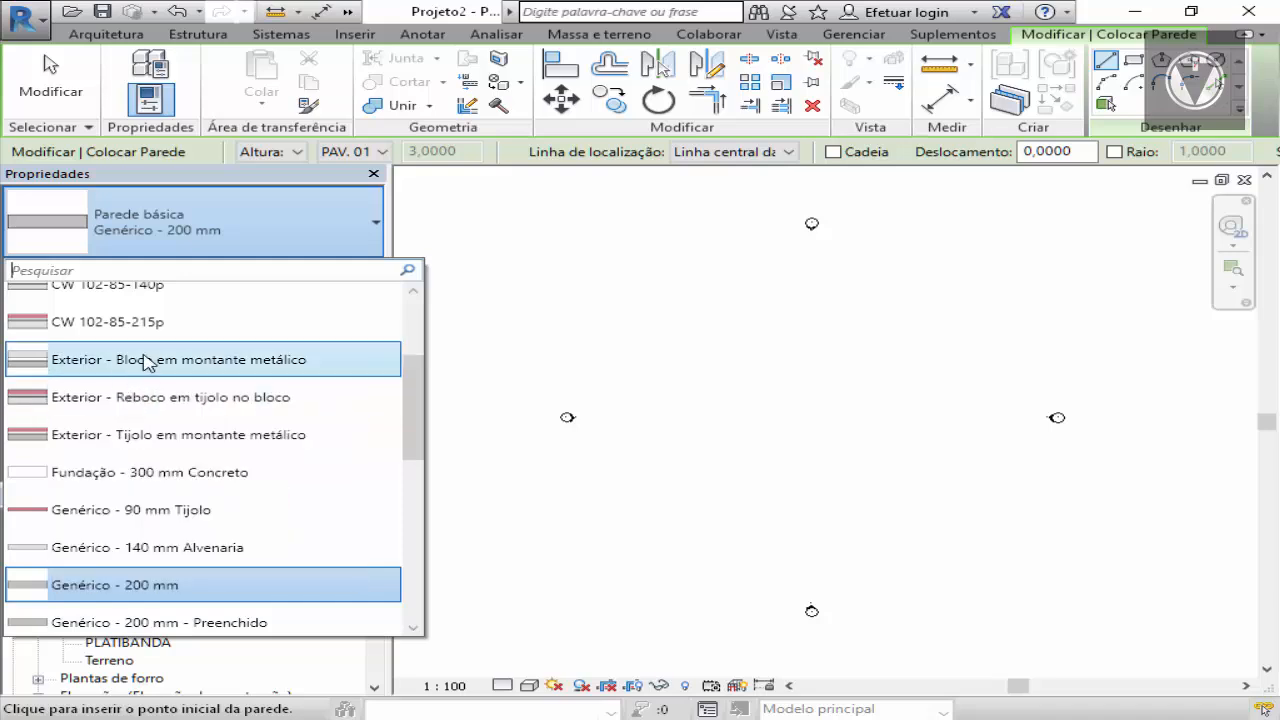
pyautogui.click(243, 237)
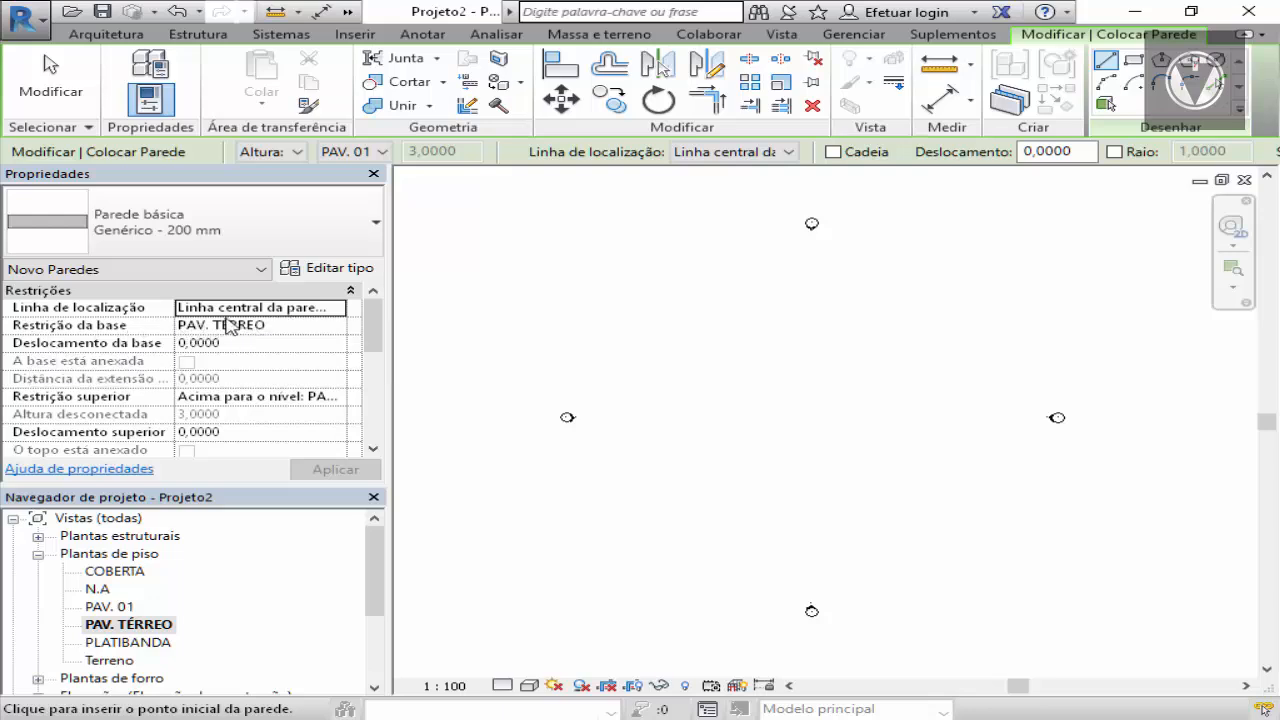
# Review the level options for the new walls' Restrição da base and inspect the Deslocamento da base value
pyautogui.click(320, 330)
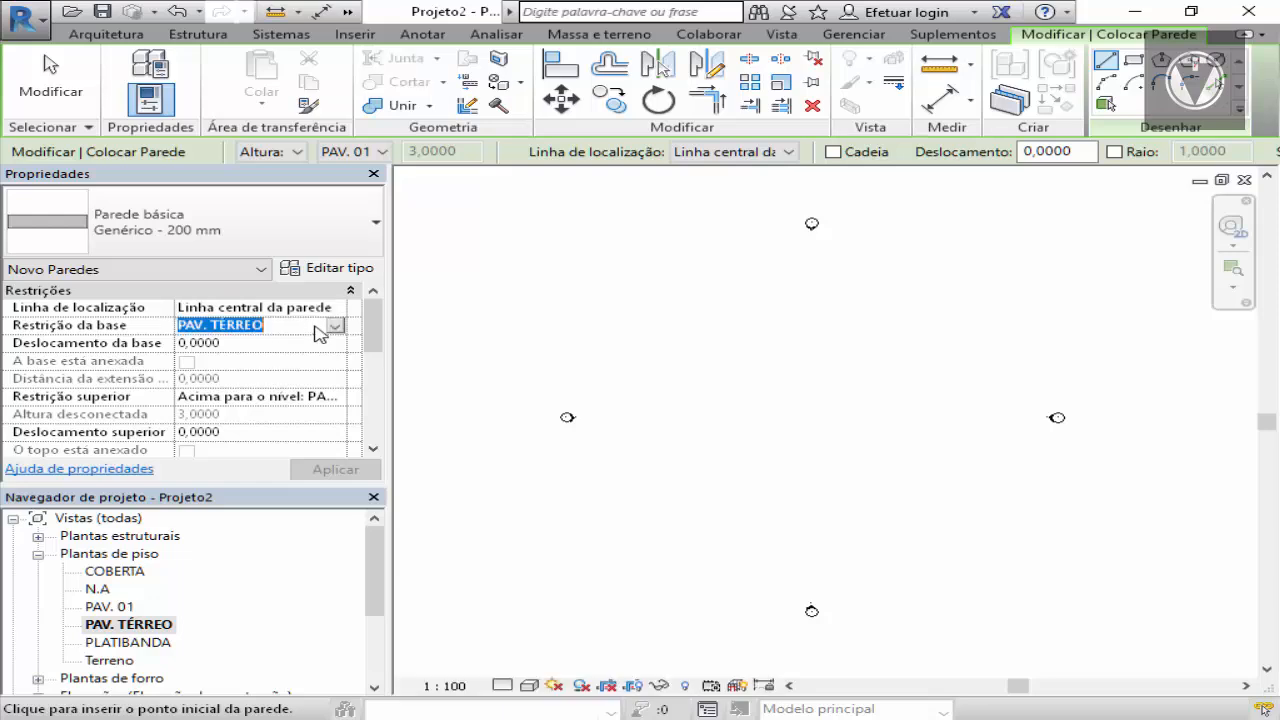
pyautogui.click(336, 329)
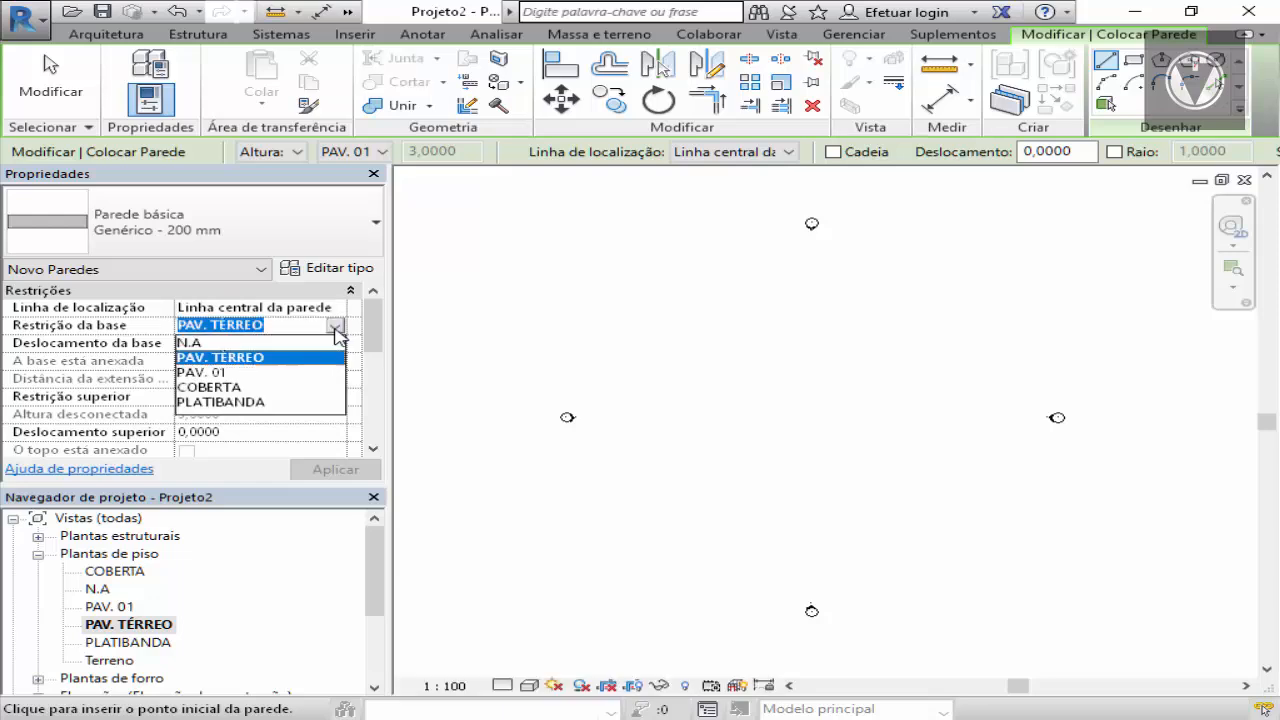
pyautogui.click(336, 335)
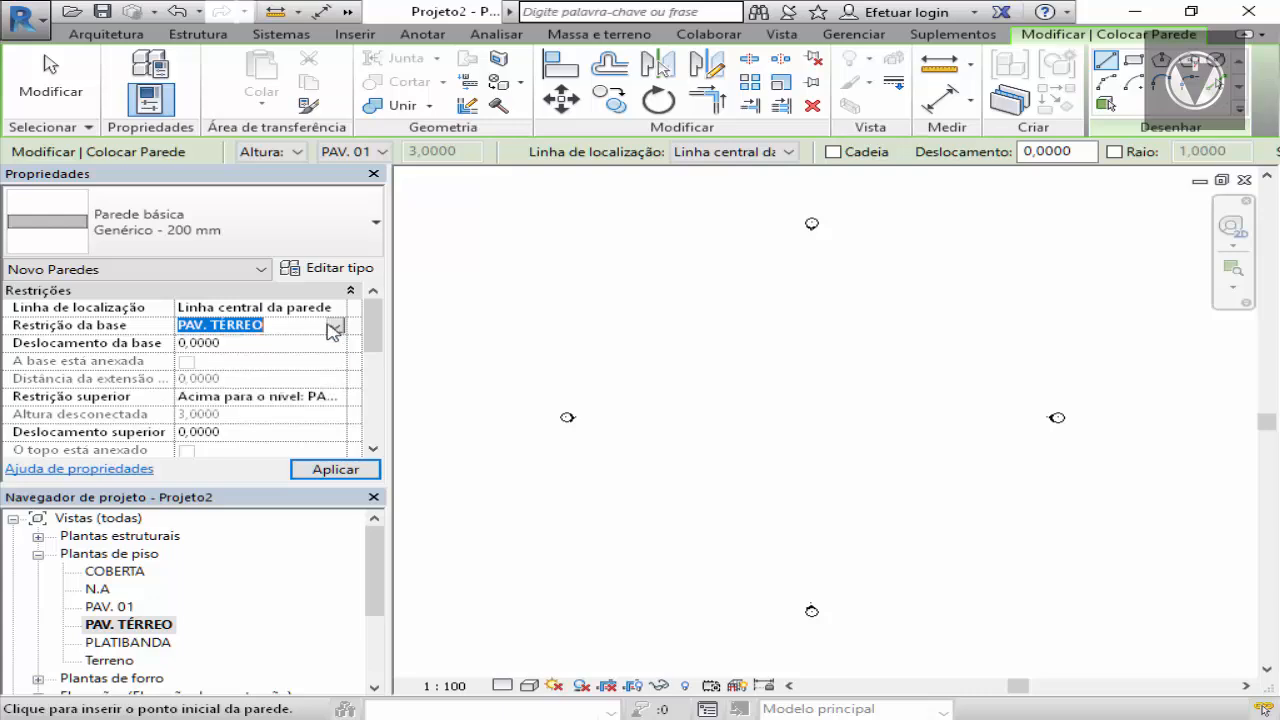
pyautogui.click(206, 343)
pyautogui.click(235, 348)
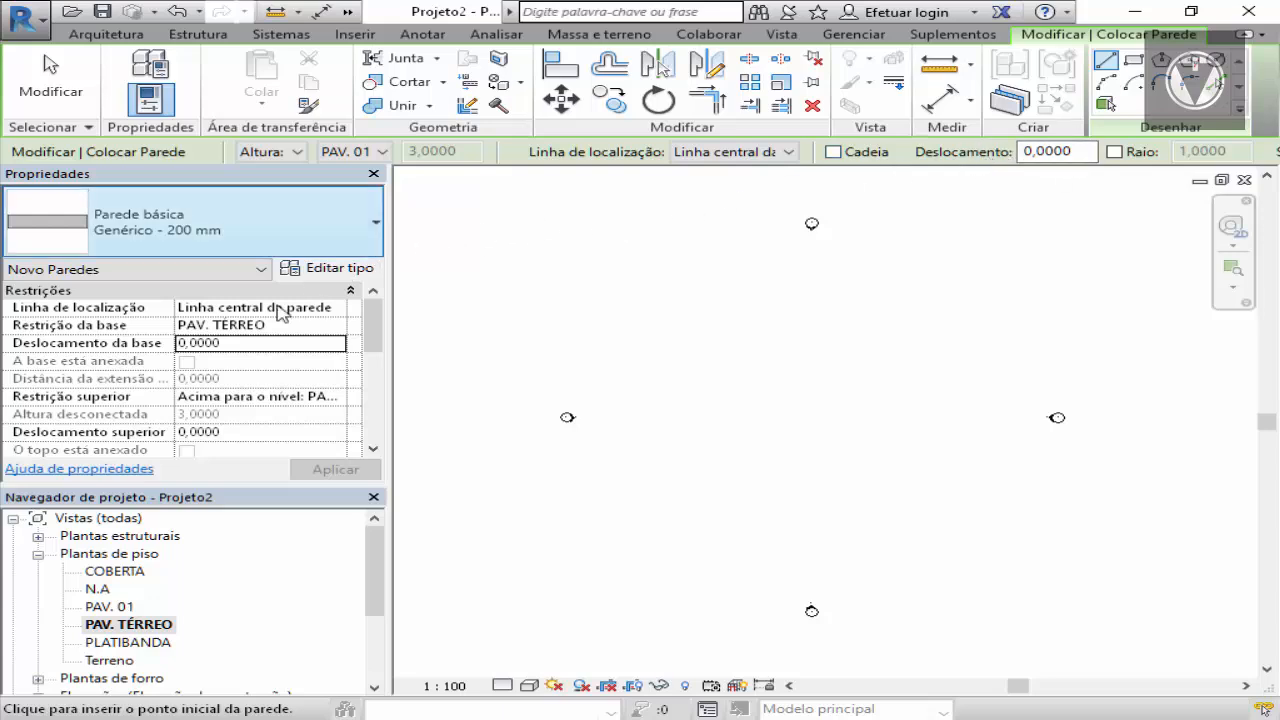
# Review the level options for the new walls' Restrição superior, keeping Acima para o nível: PAV. 01
pyautogui.click(252, 397)
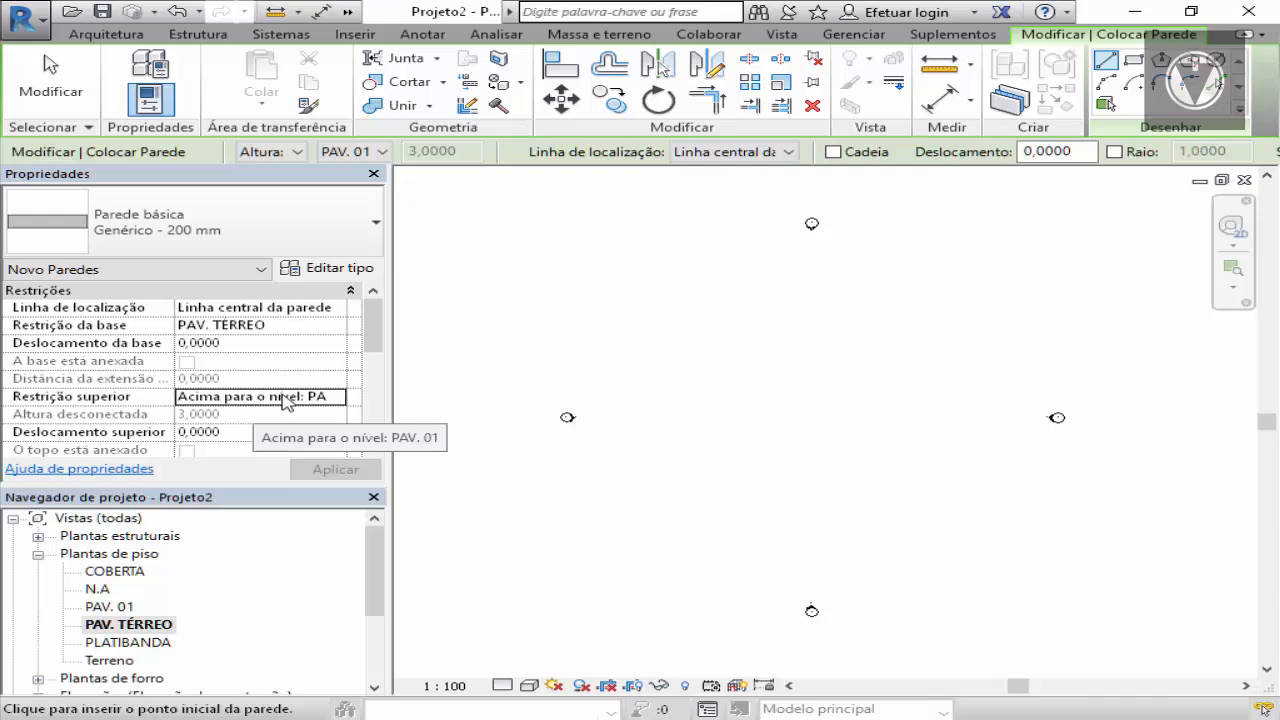
pyautogui.click(248, 400)
pyautogui.click(336, 398)
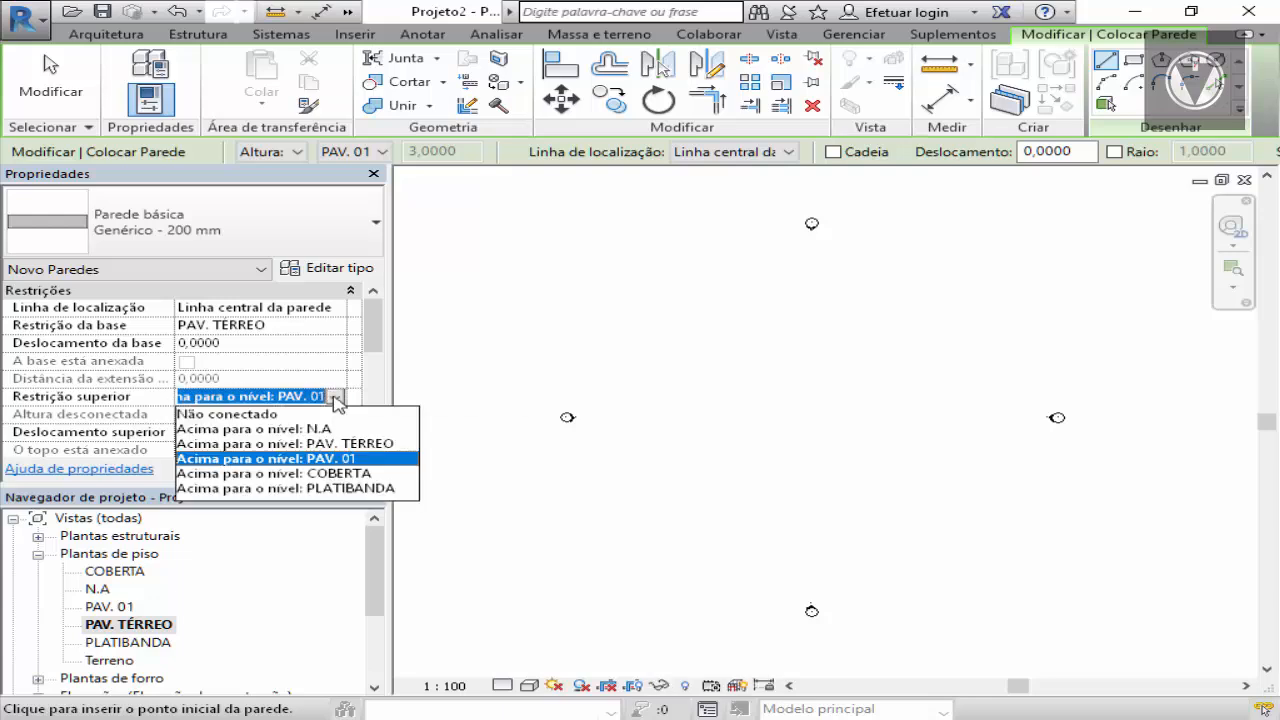
pyautogui.click(340, 400)
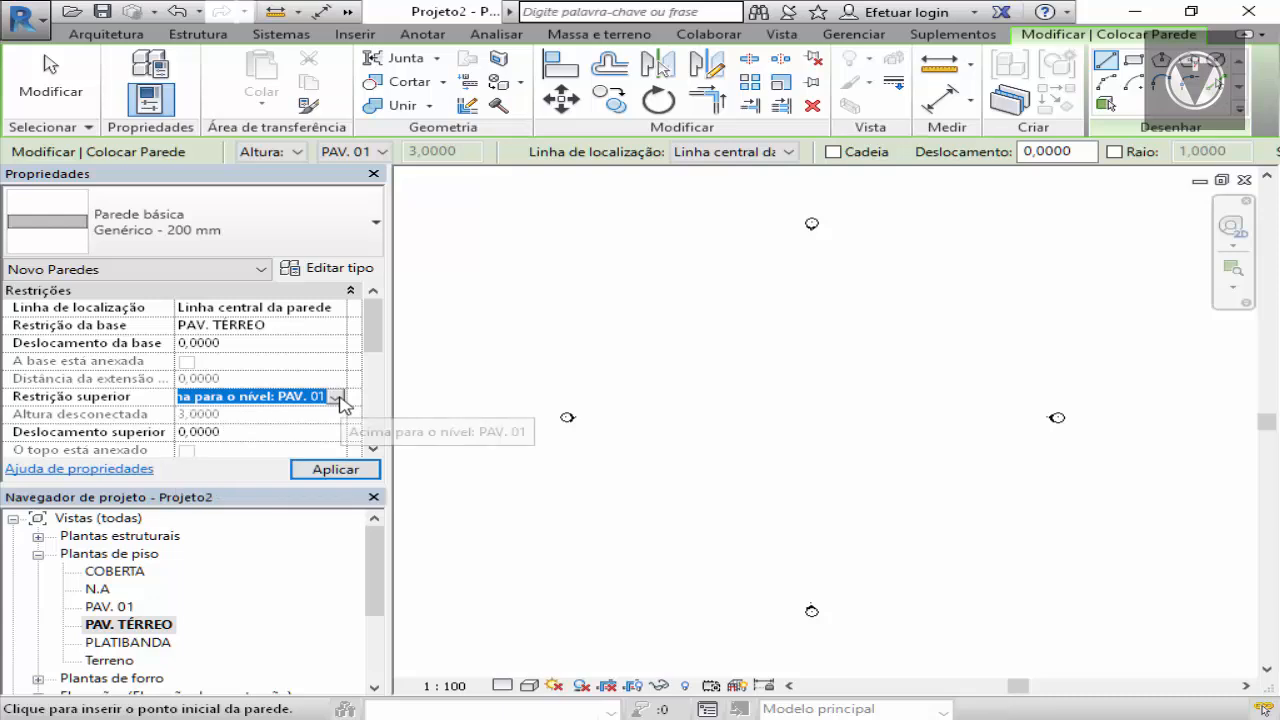
# Examine the remaining new-wall properties, including the Estrutural, Cotas and Dados de identidade groups
pyautogui.moveTo(371, 329); pyautogui.dragTo(371, 343)
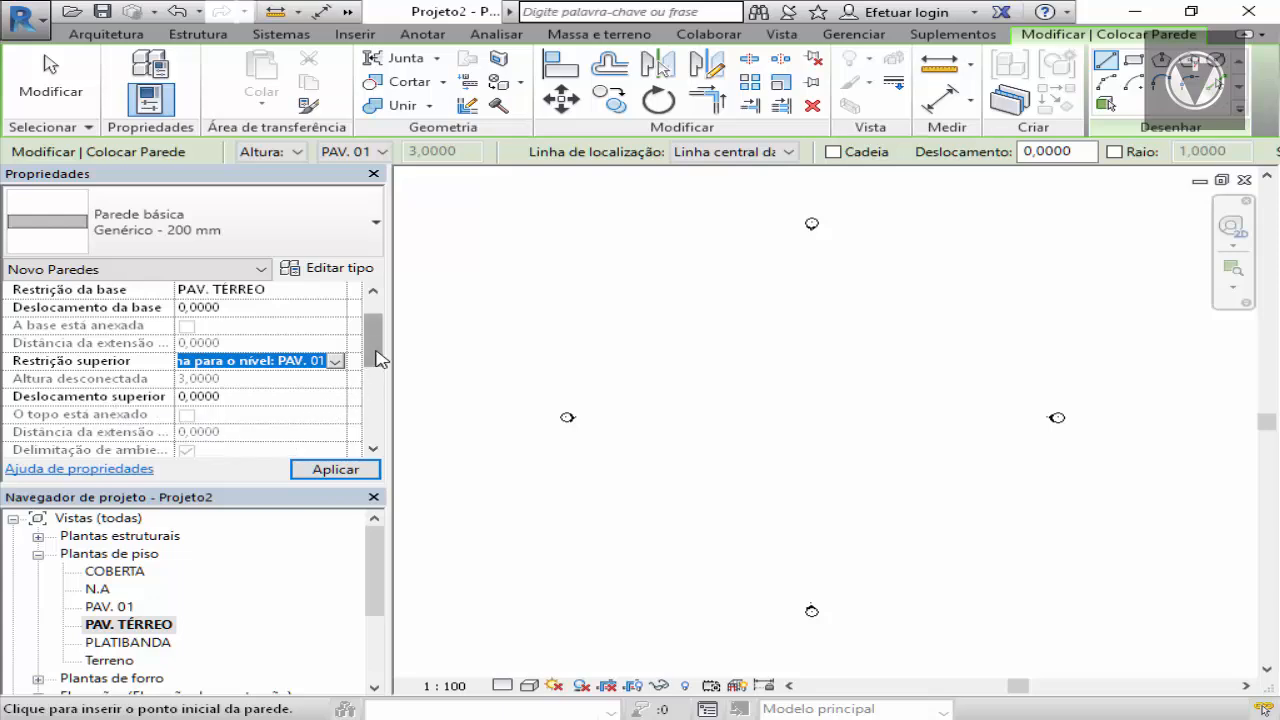
pyautogui.scroll(-1, 380, 373)
pyautogui.scroll(-2, 380, 373)
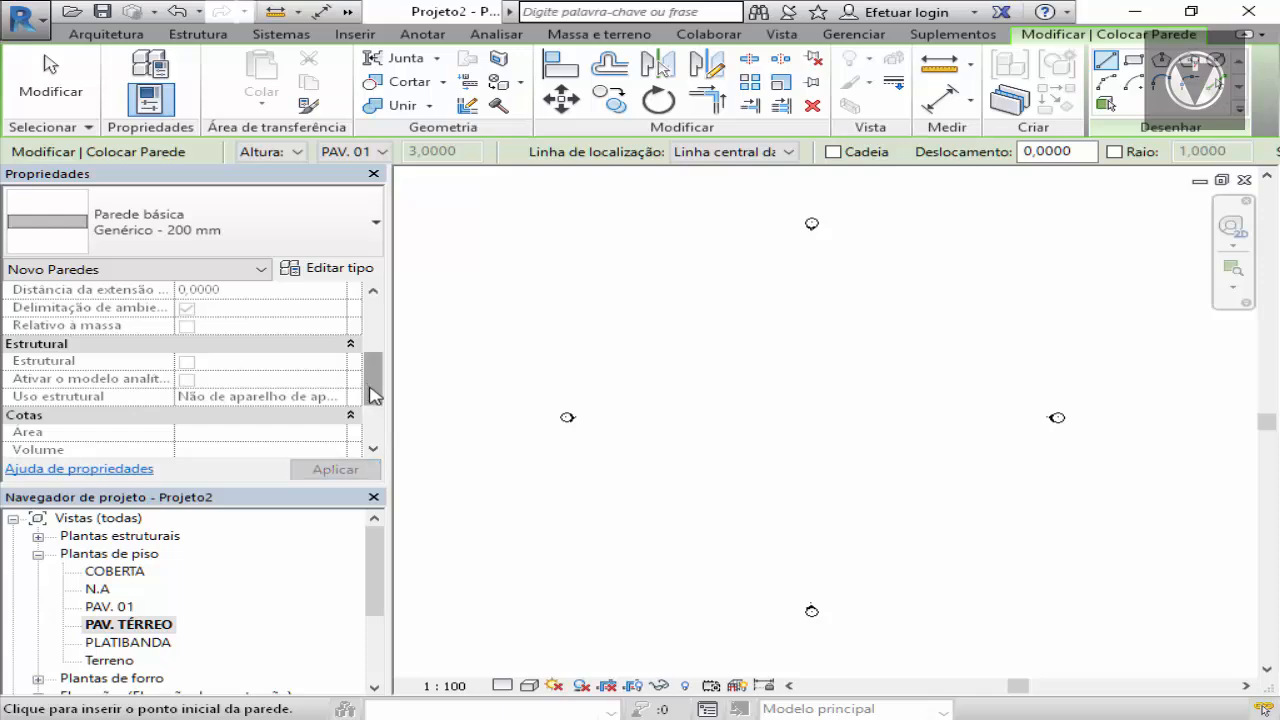
pyautogui.scroll(-3, 372, 393)
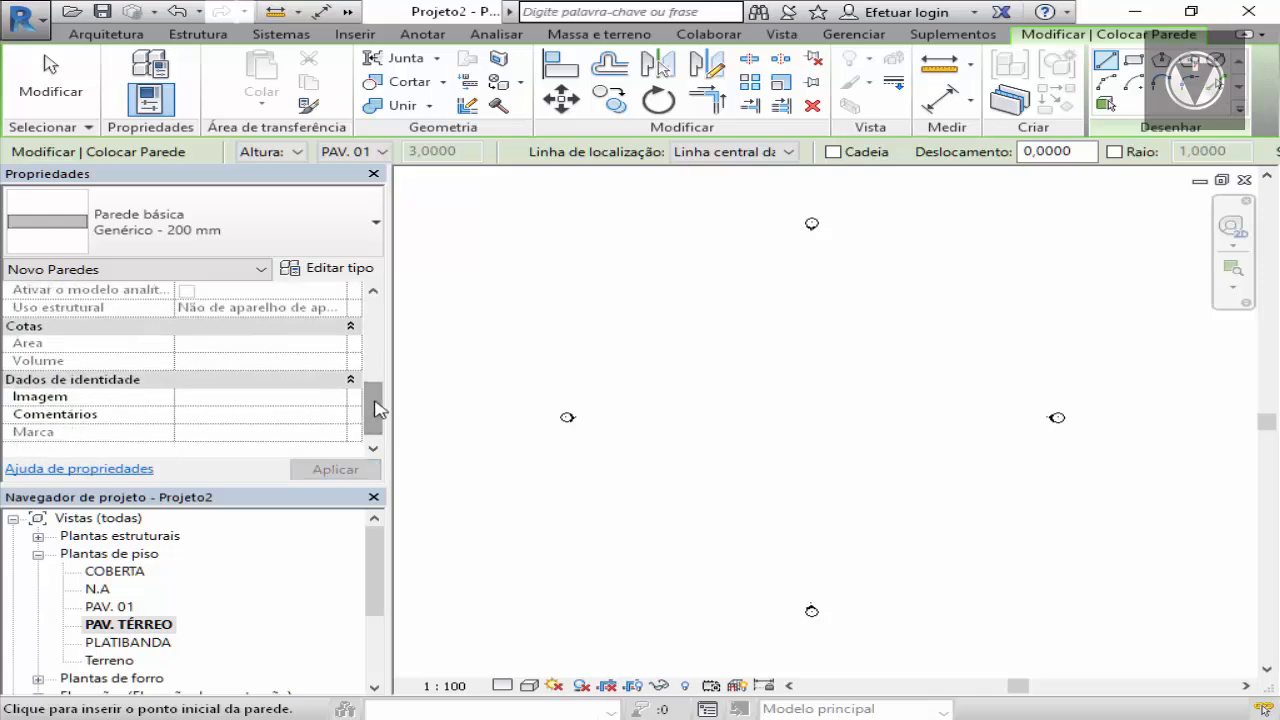
pyautogui.moveTo(377, 408); pyautogui.dragTo(377, 418)
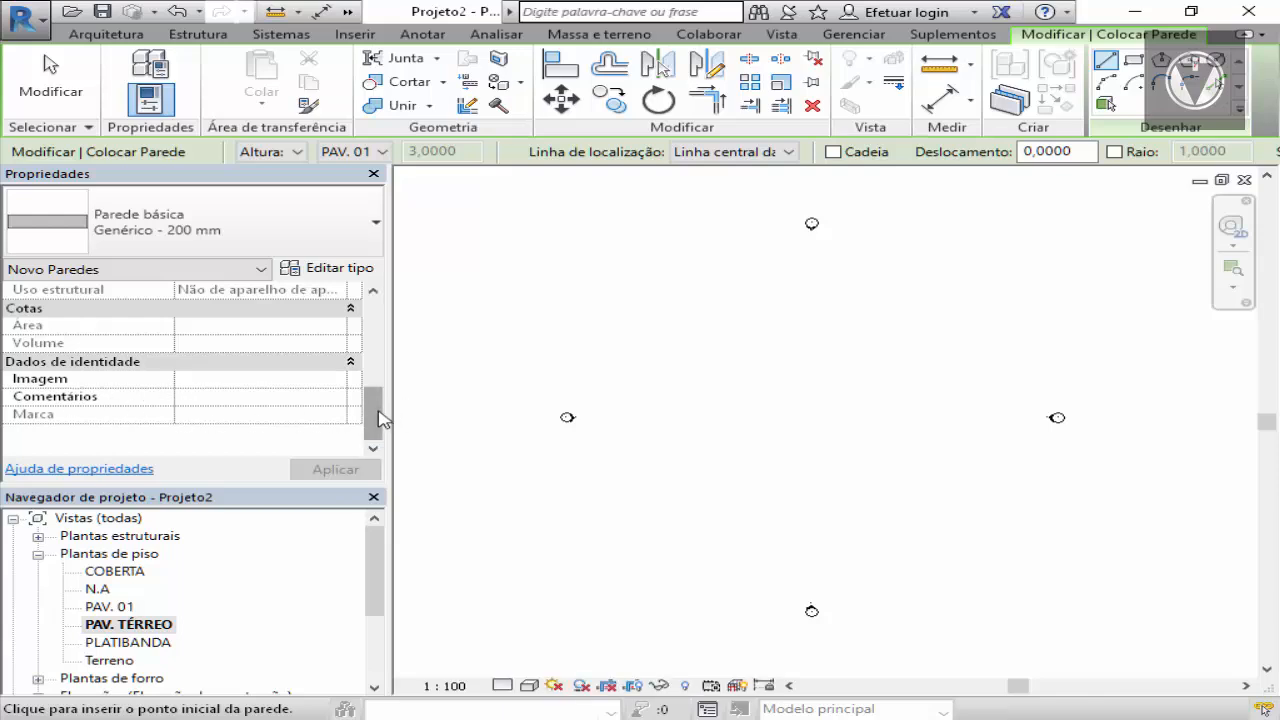
pyautogui.moveTo(378, 416); pyautogui.dragTo(383, 326)
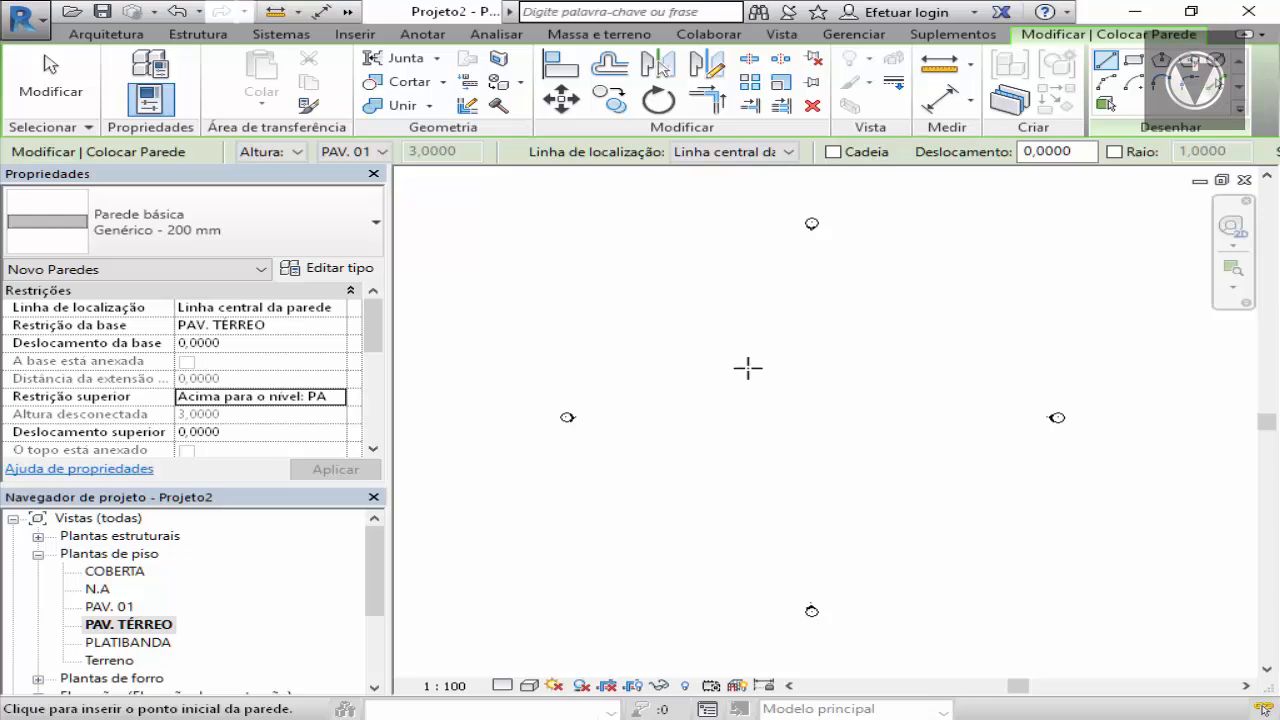
# Draw a single horizontal Genérico - 200 mm wall about 2.6 m long near the middle of the plan, between the elevation markers
pyautogui.click(748, 368)
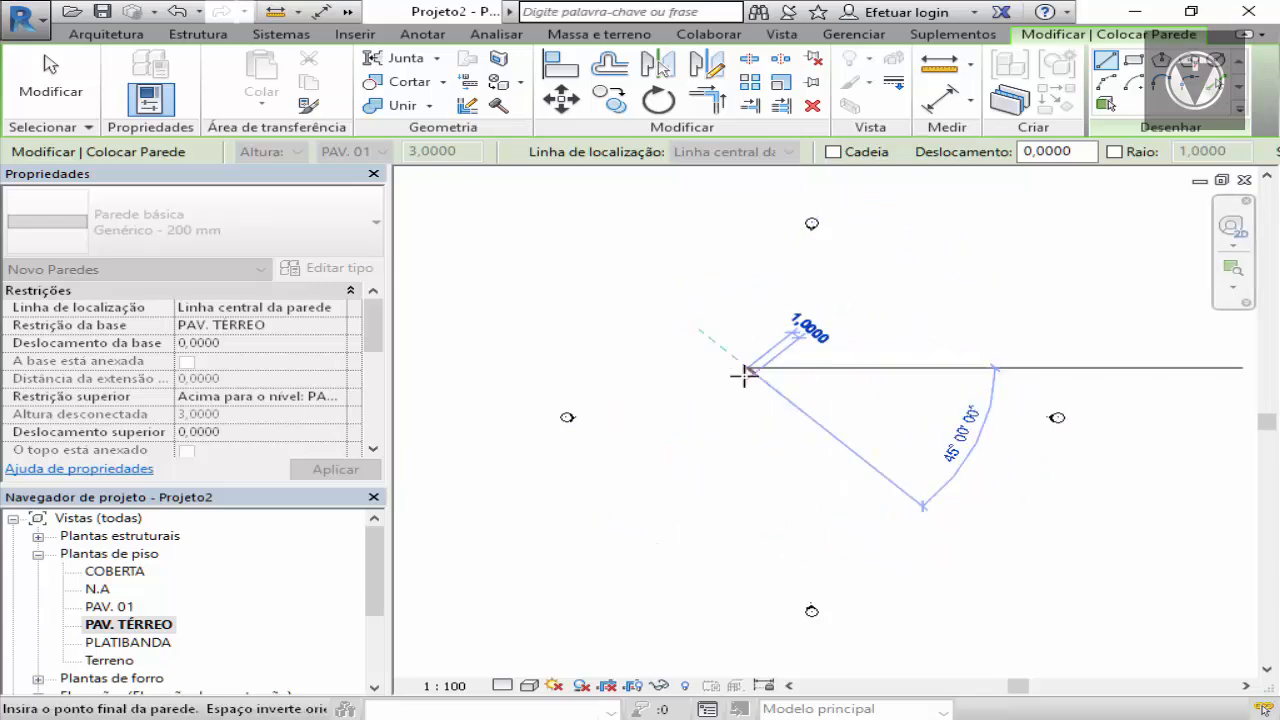
pyautogui.scroll(3, 760, 367)
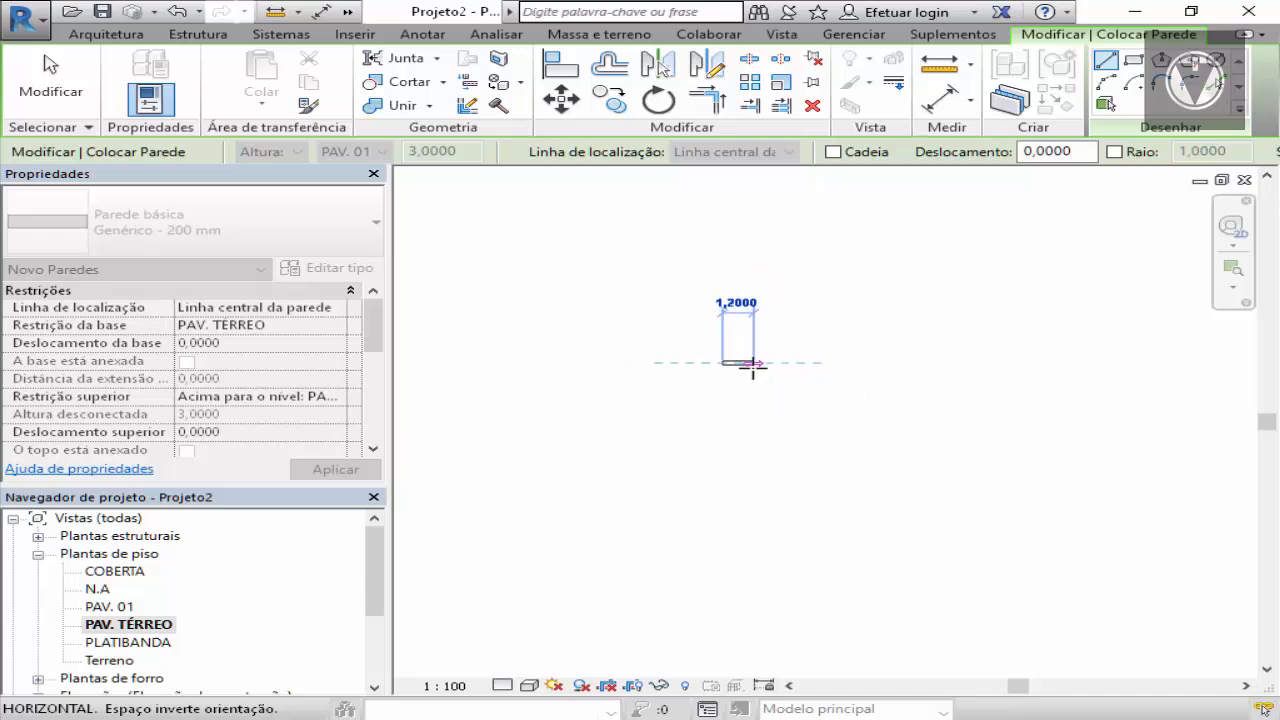
pyautogui.scroll(-3, 752, 365)
pyautogui.scroll(4, 740, 358)
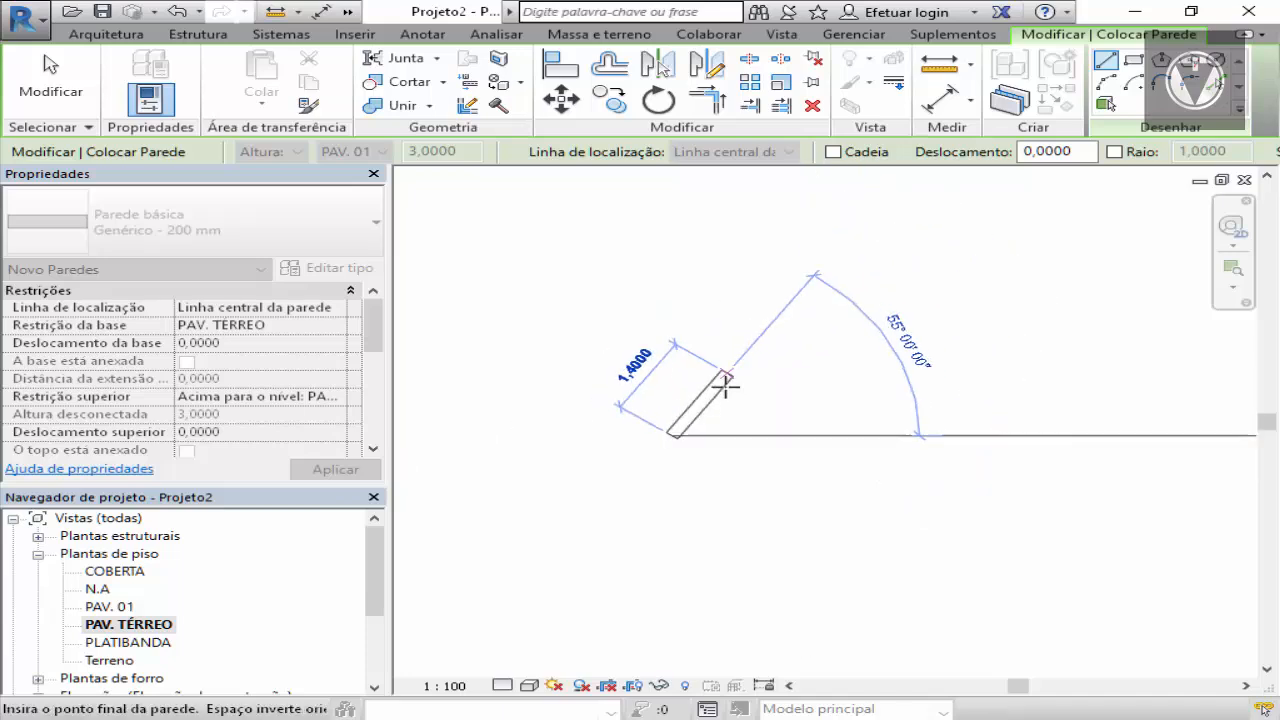
pyautogui.scroll(-4, 745, 368)
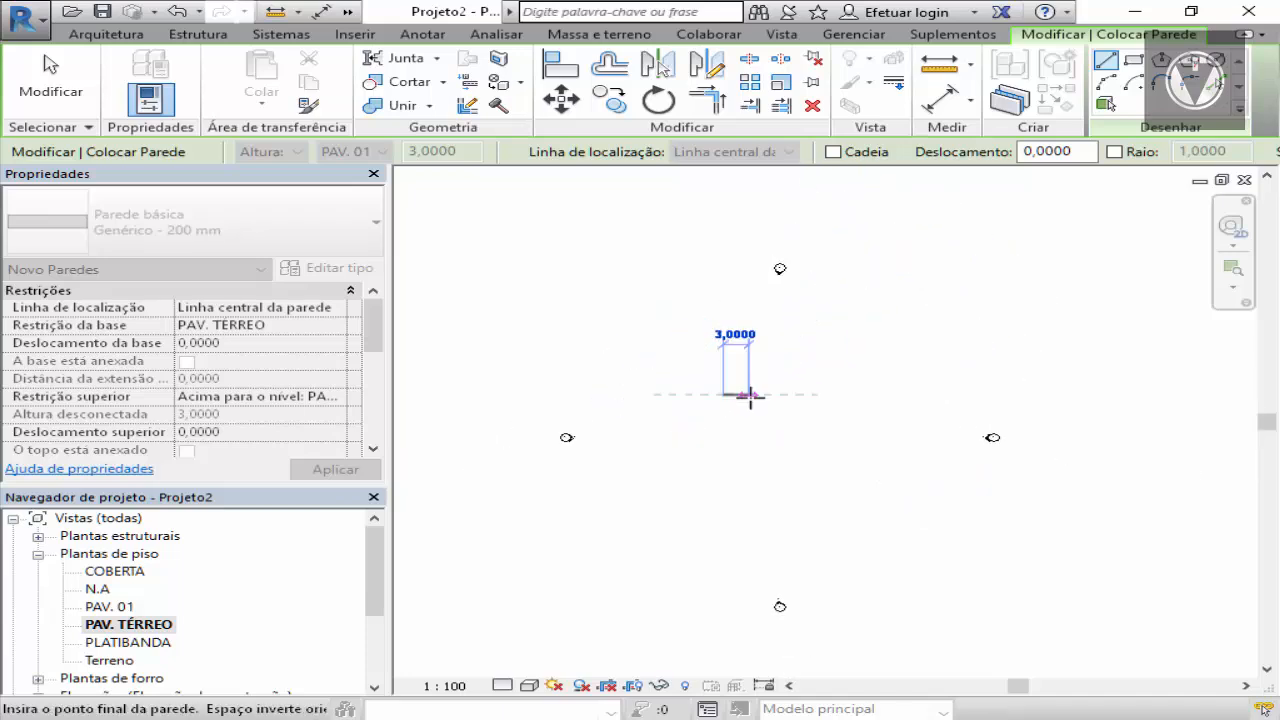
pyautogui.scroll(3, 750, 385)
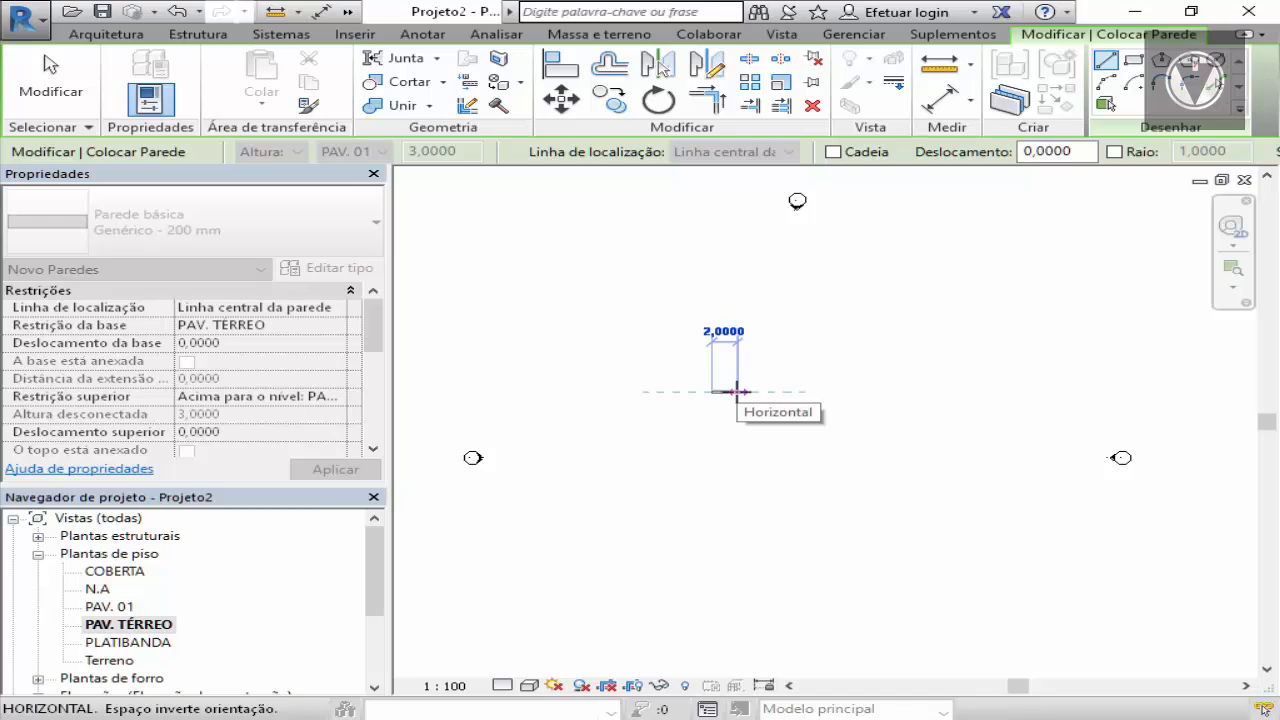
pyautogui.moveTo(737, 391); pyautogui.dragTo(771, 394, button='middle')
pyautogui.scroll(3, 729, 381)
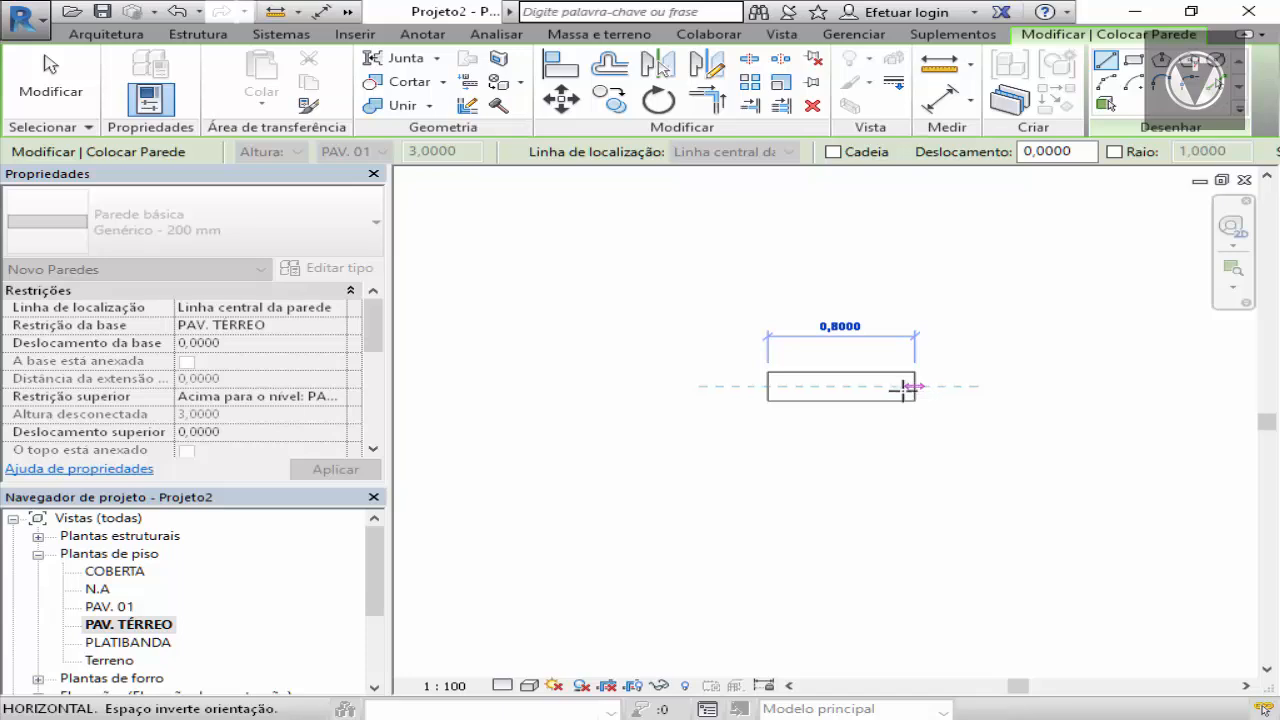
pyautogui.scroll(-2, 903, 388)
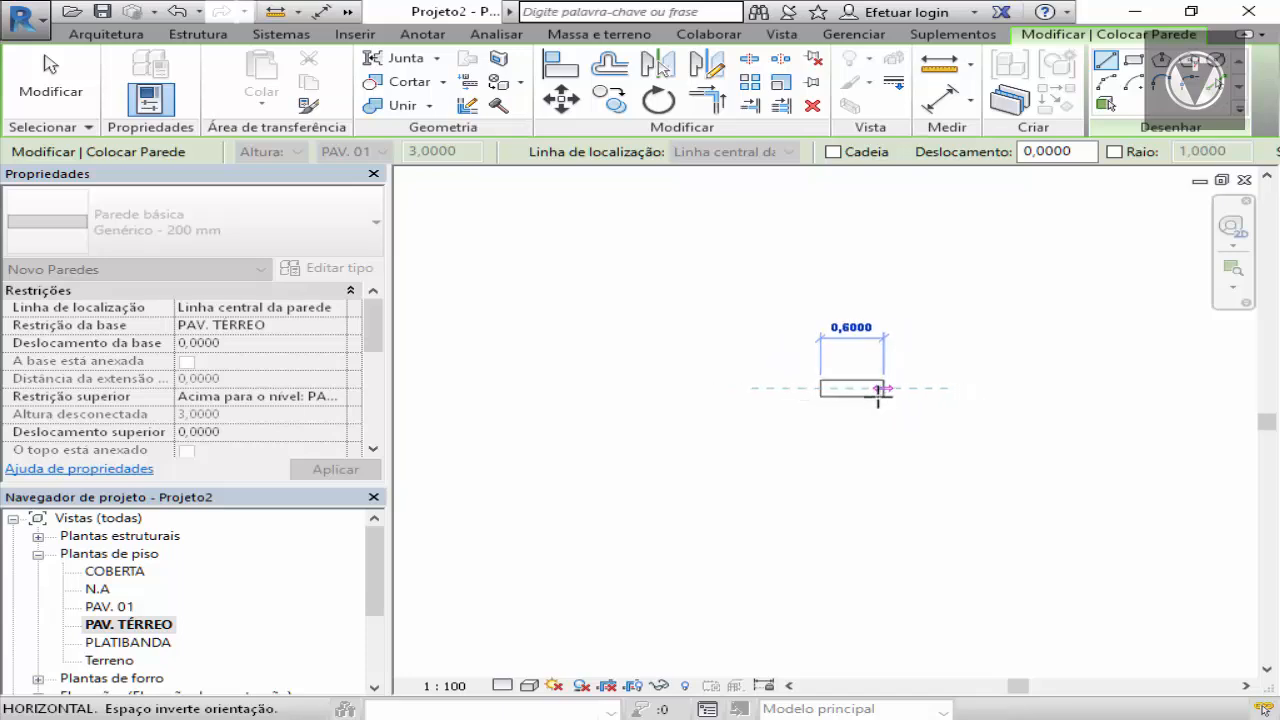
pyautogui.scroll(-2, 882, 391)
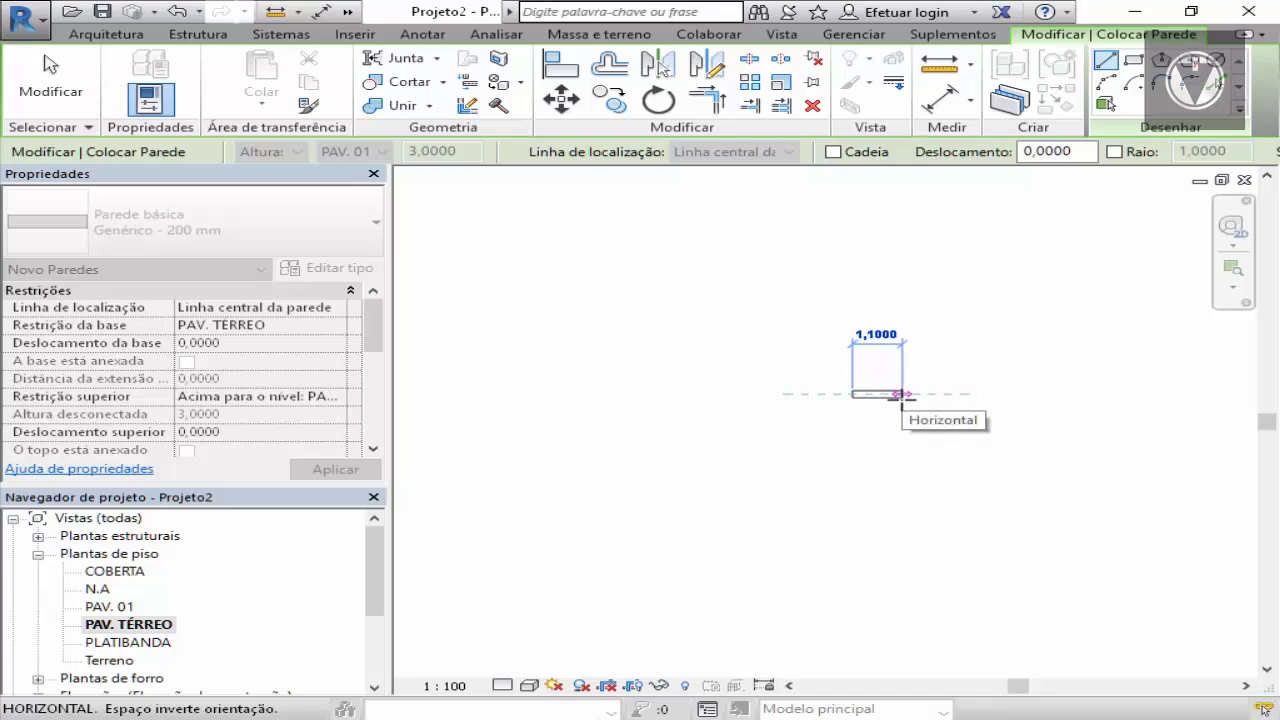
pyautogui.scroll(-3, 914, 398)
pyautogui.scroll(-1, 914, 398)
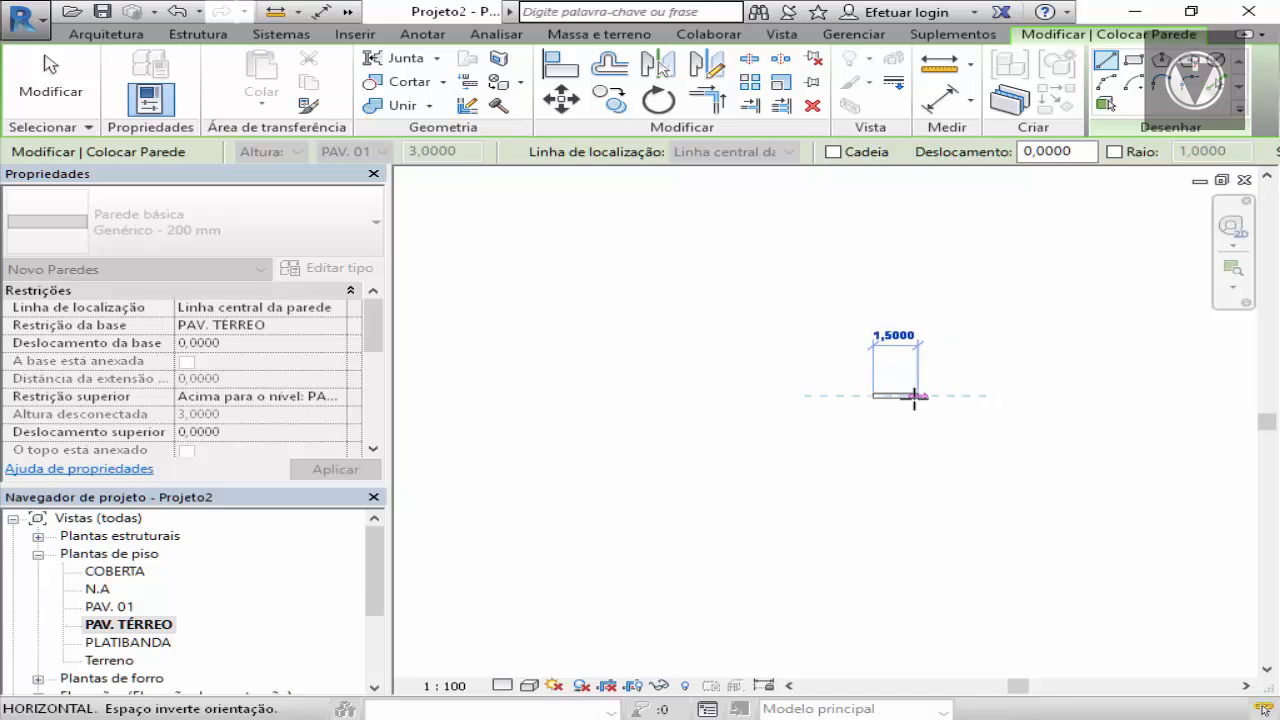
pyautogui.scroll(4, 902, 396)
pyautogui.scroll(4, 814, 374)
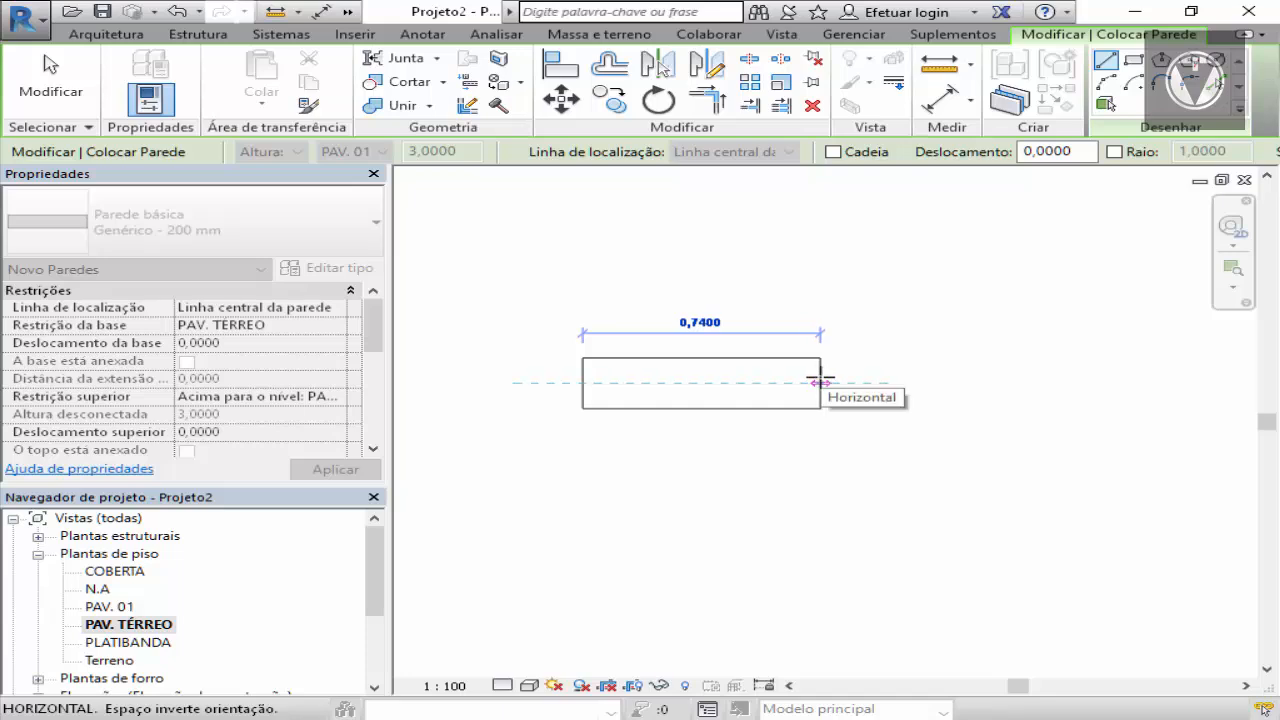
pyautogui.scroll(-4, 820, 381)
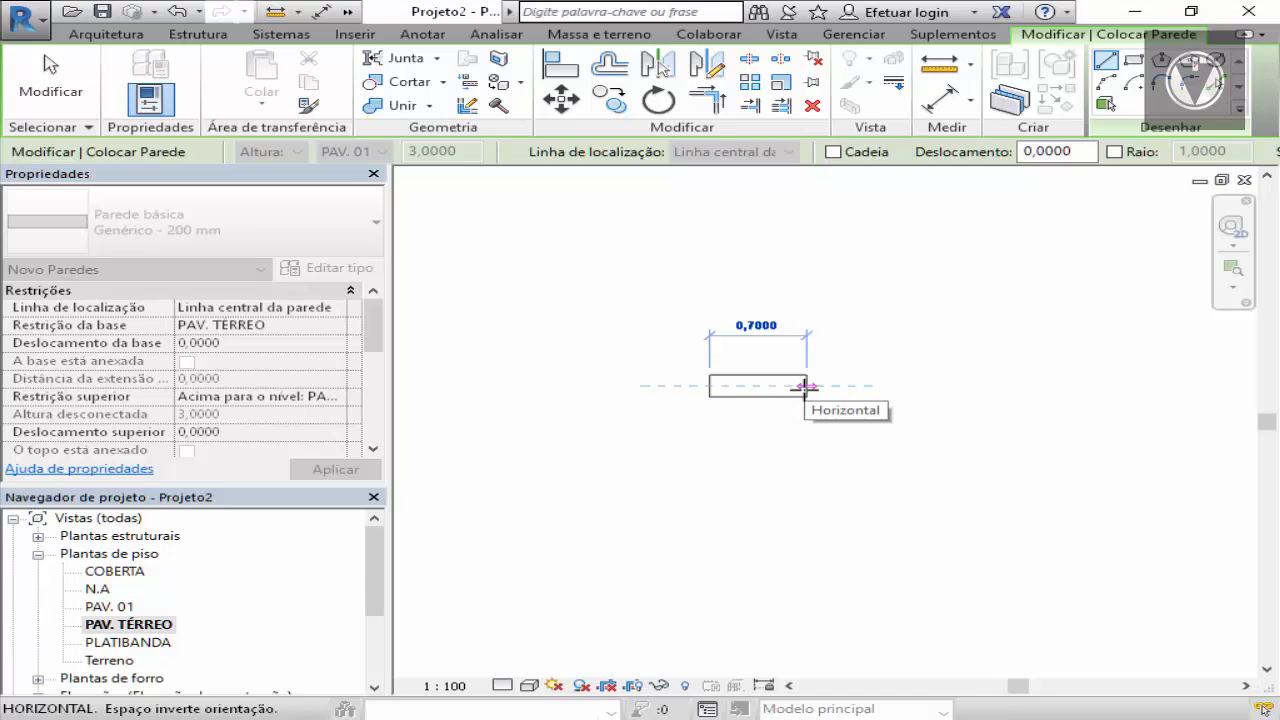
pyautogui.scroll(-2, 800, 388)
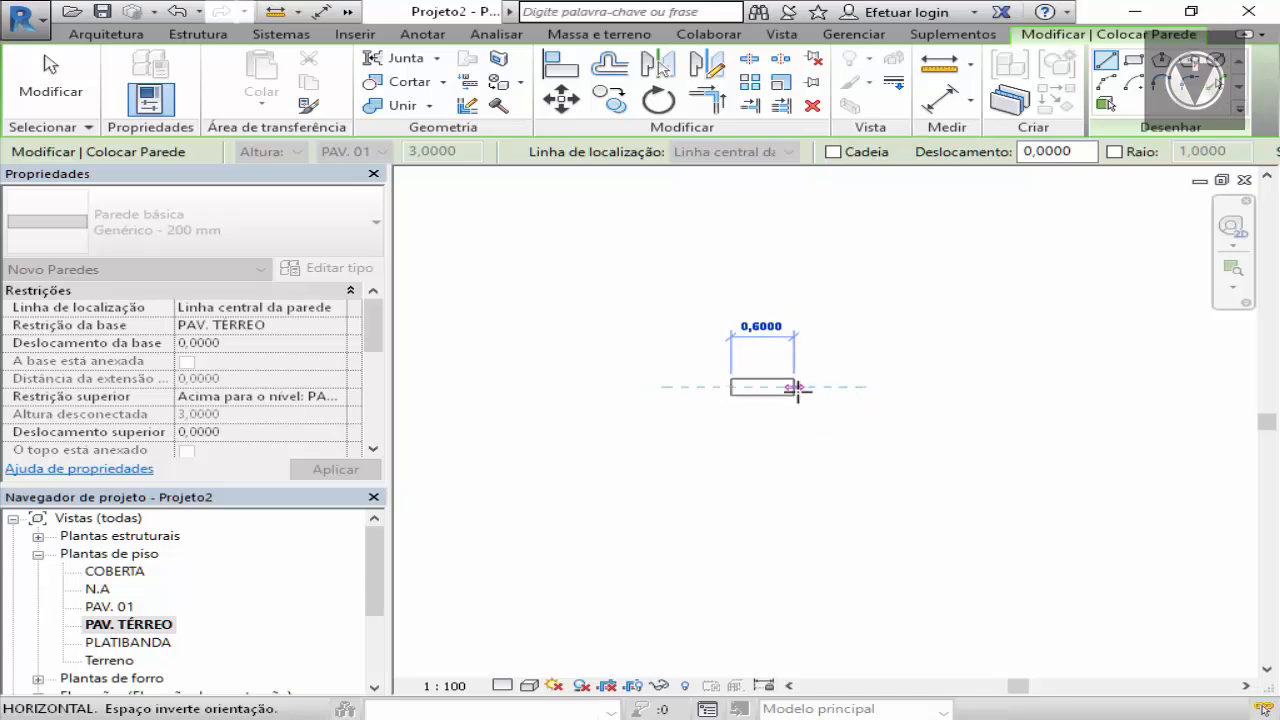
pyautogui.scroll(2, 796, 391)
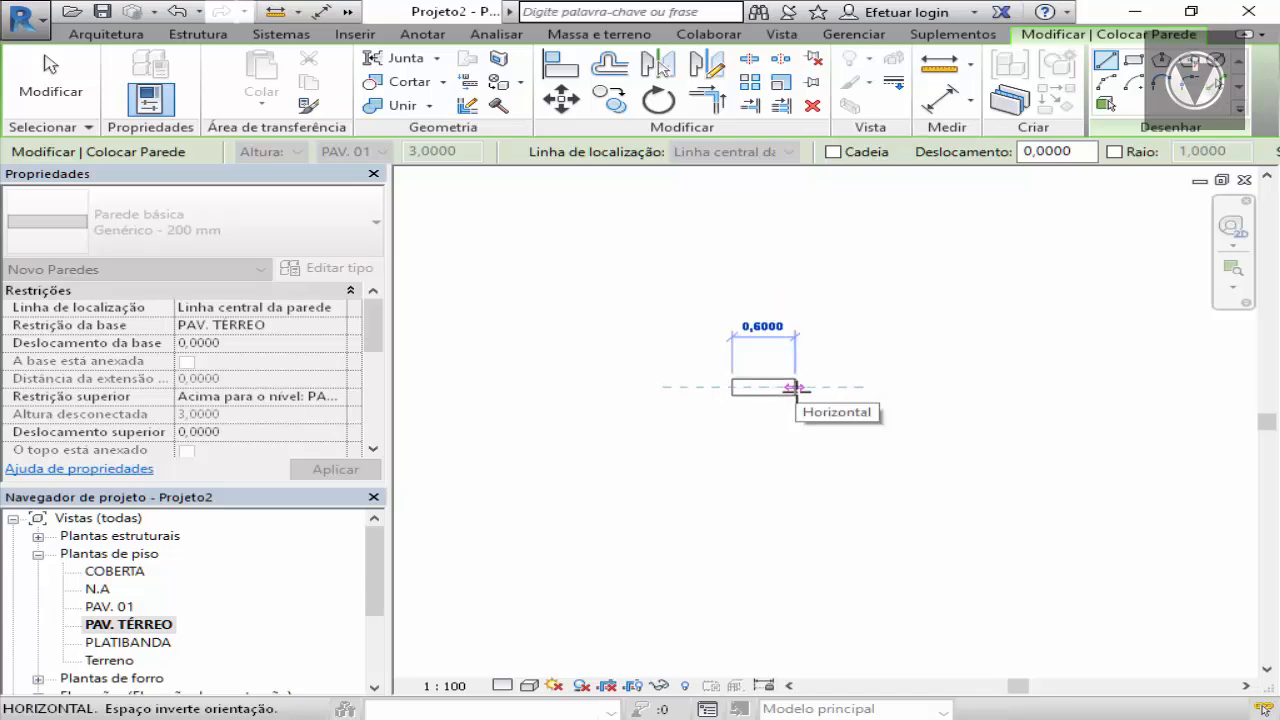
pyautogui.scroll(2, 795, 391)
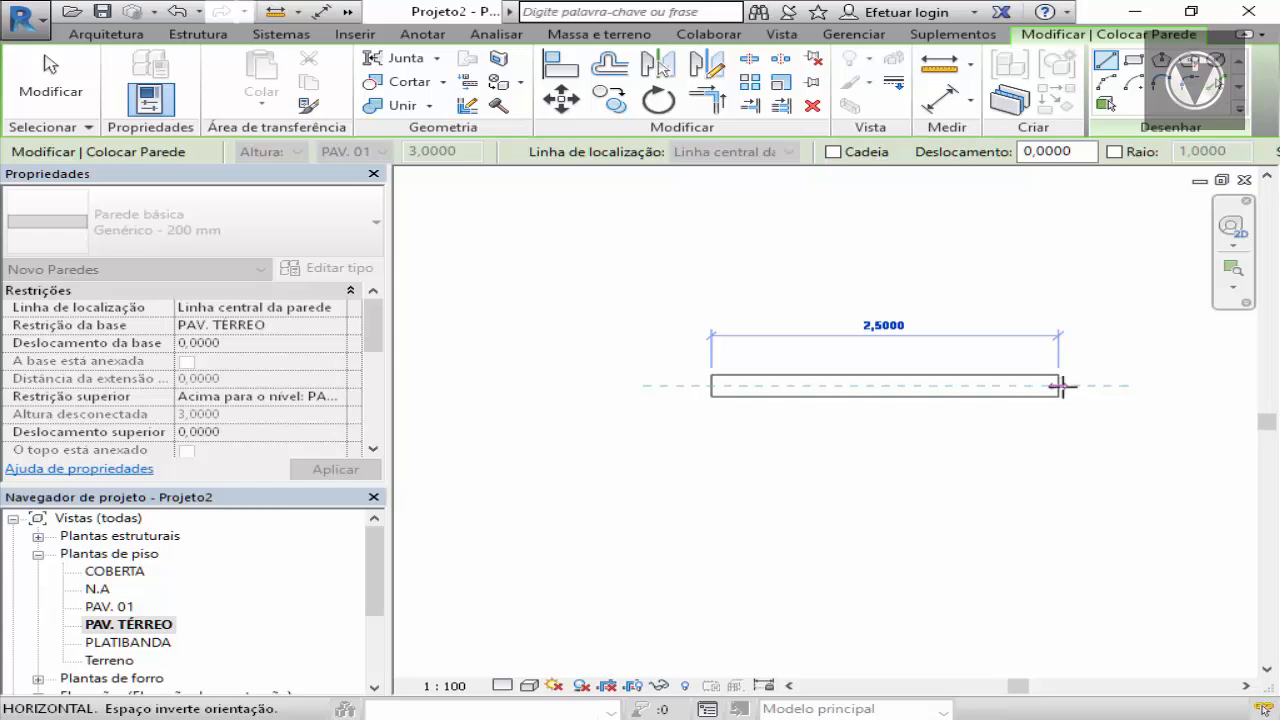
pyautogui.click(1070, 385)
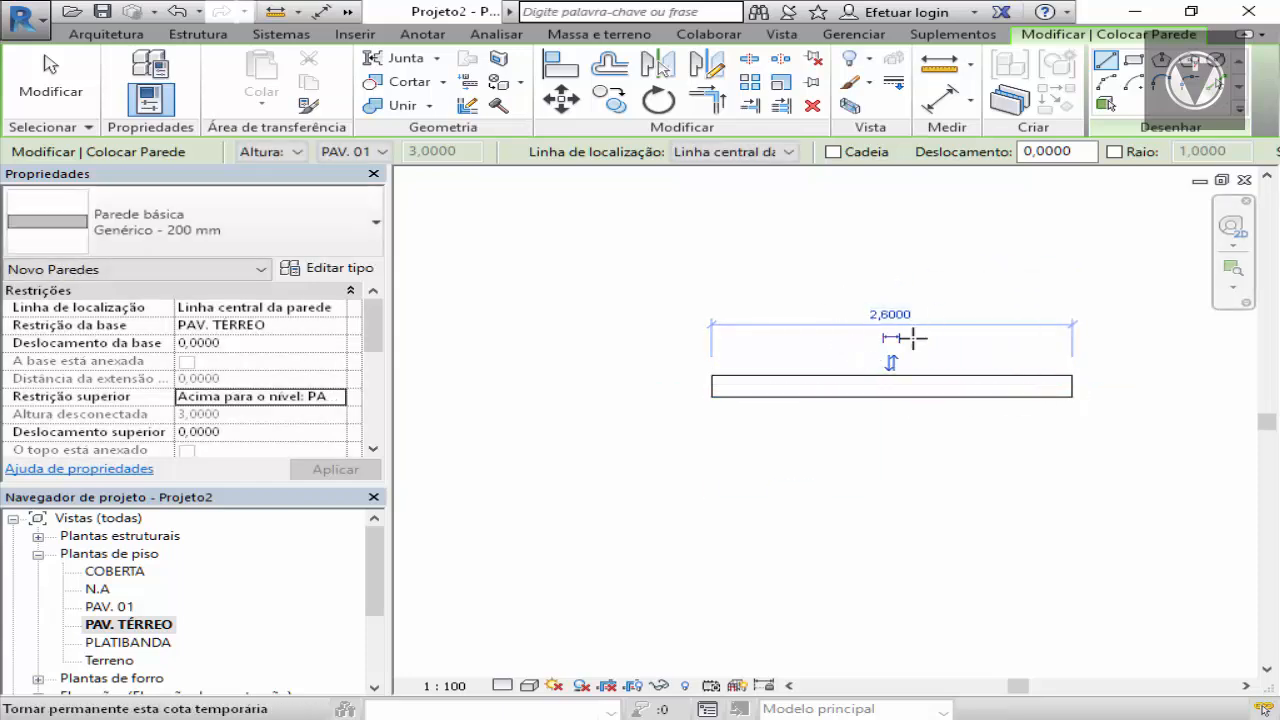
# Enable Cadeia and draw a closed rectangle of four chained walls, about 2.6 m by 1.8 m, below the single wall, ending the Wall command
pyautogui.scroll(-2, 530, 292)
pyautogui.scroll(3, 848, 349)
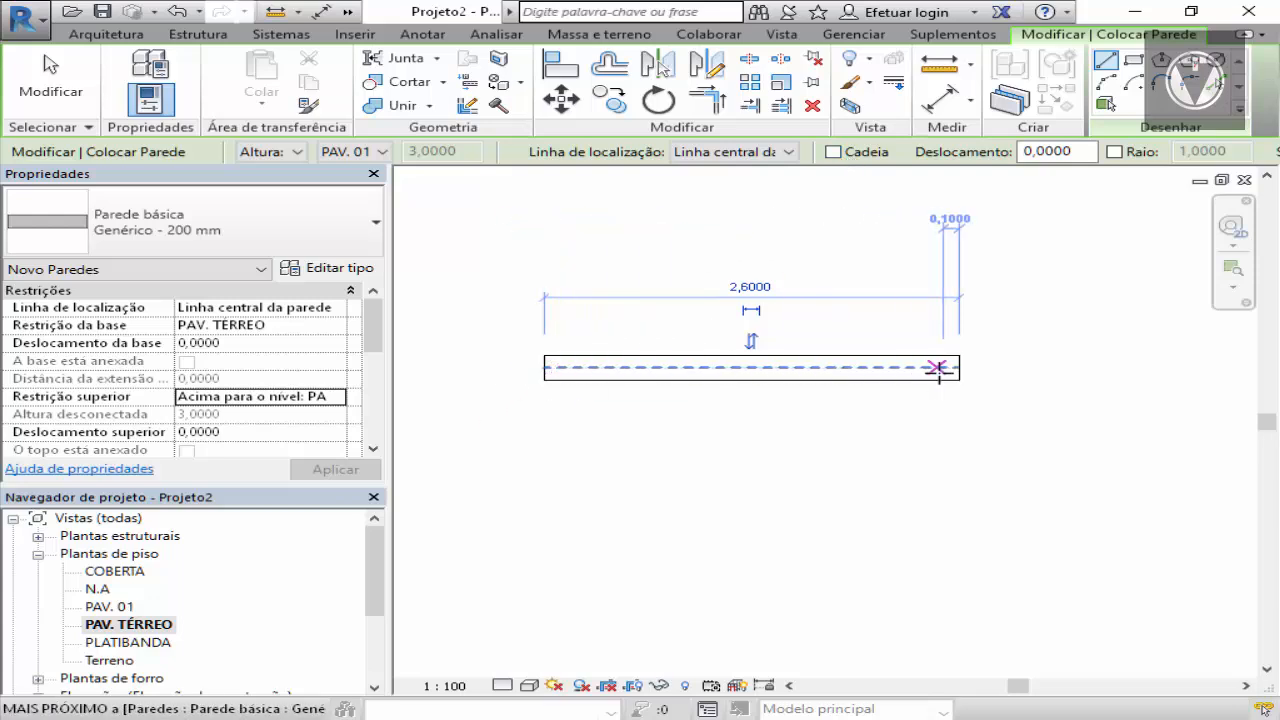
pyautogui.scroll(-2, 857, 280)
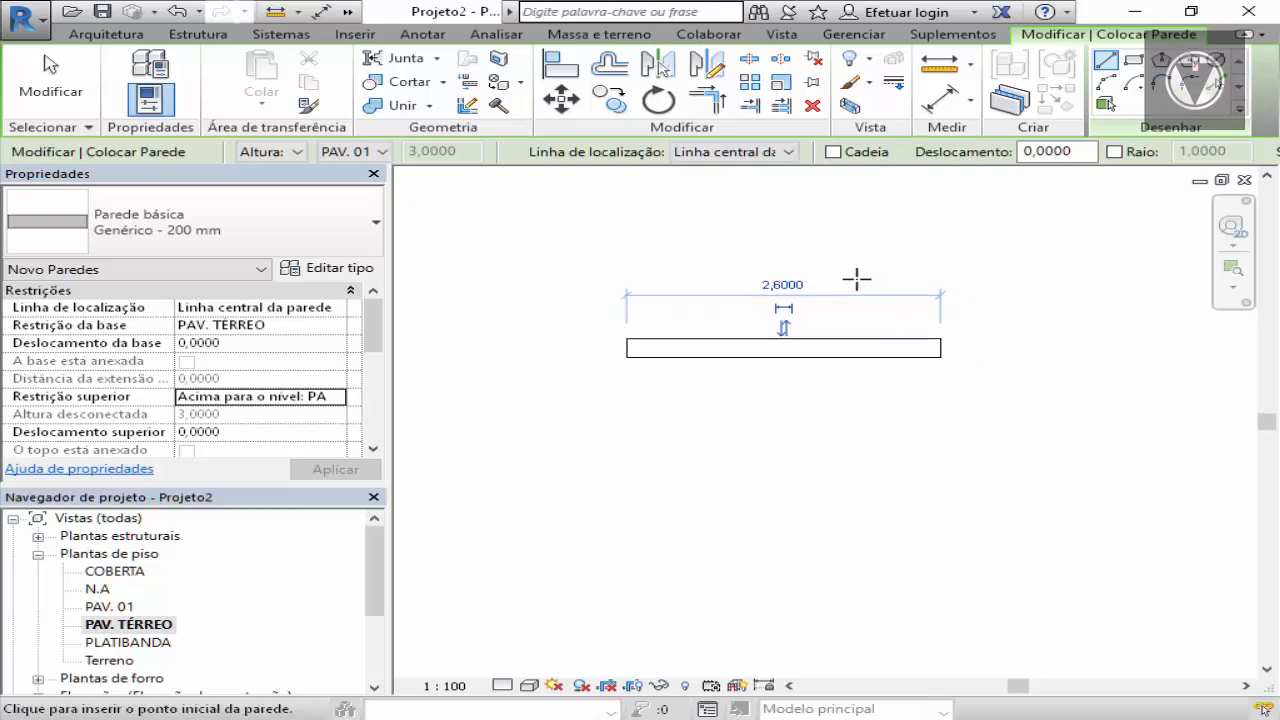
pyautogui.scroll(-2, 848, 279)
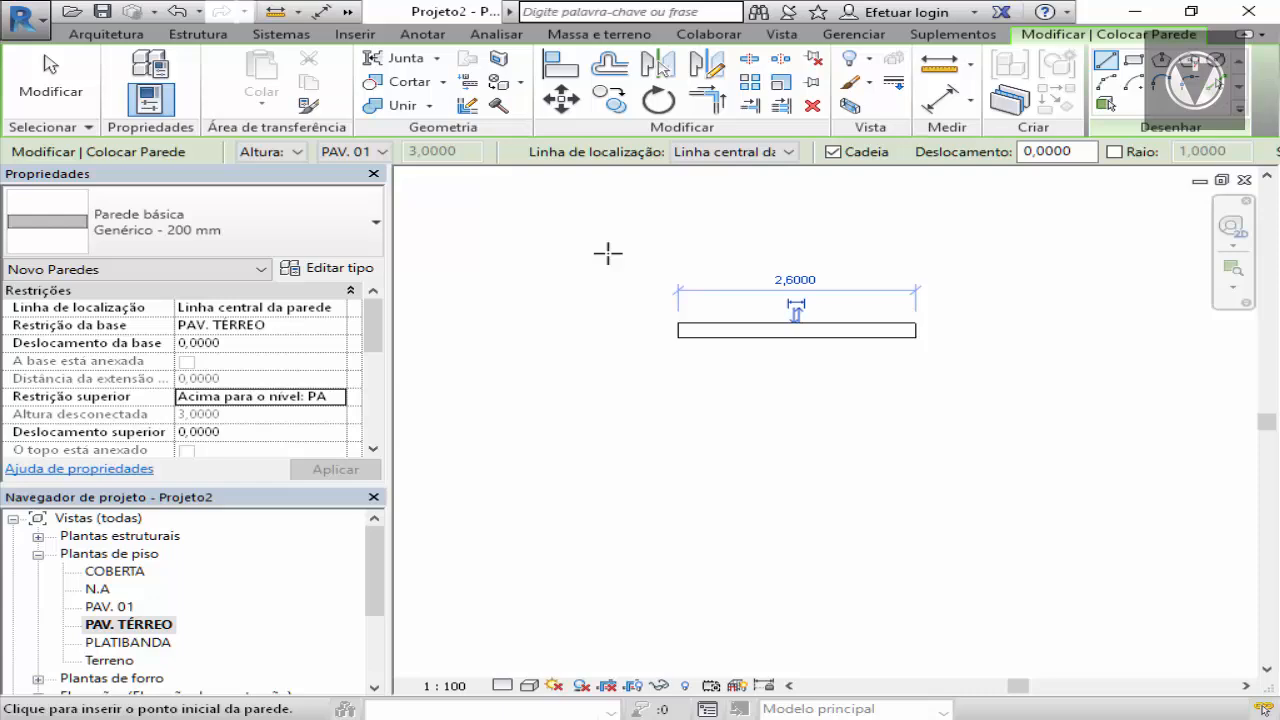
pyautogui.scroll(1, 754, 375)
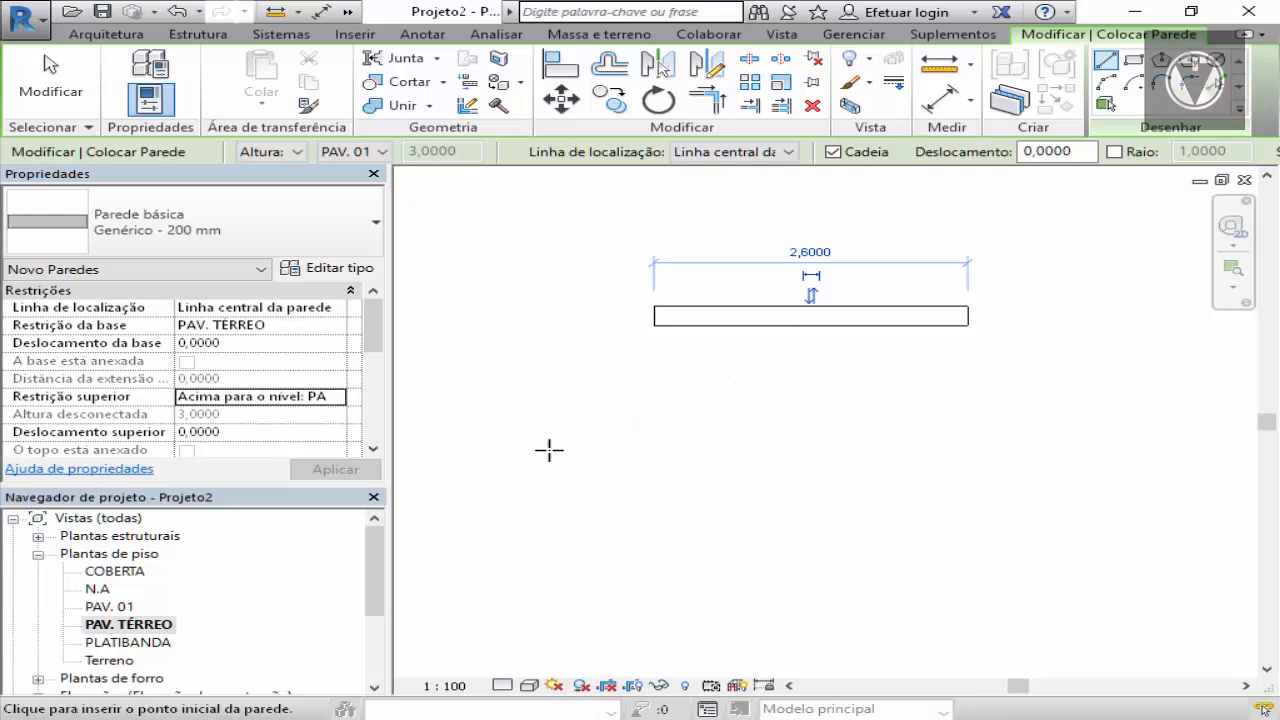
pyautogui.click(655, 392)
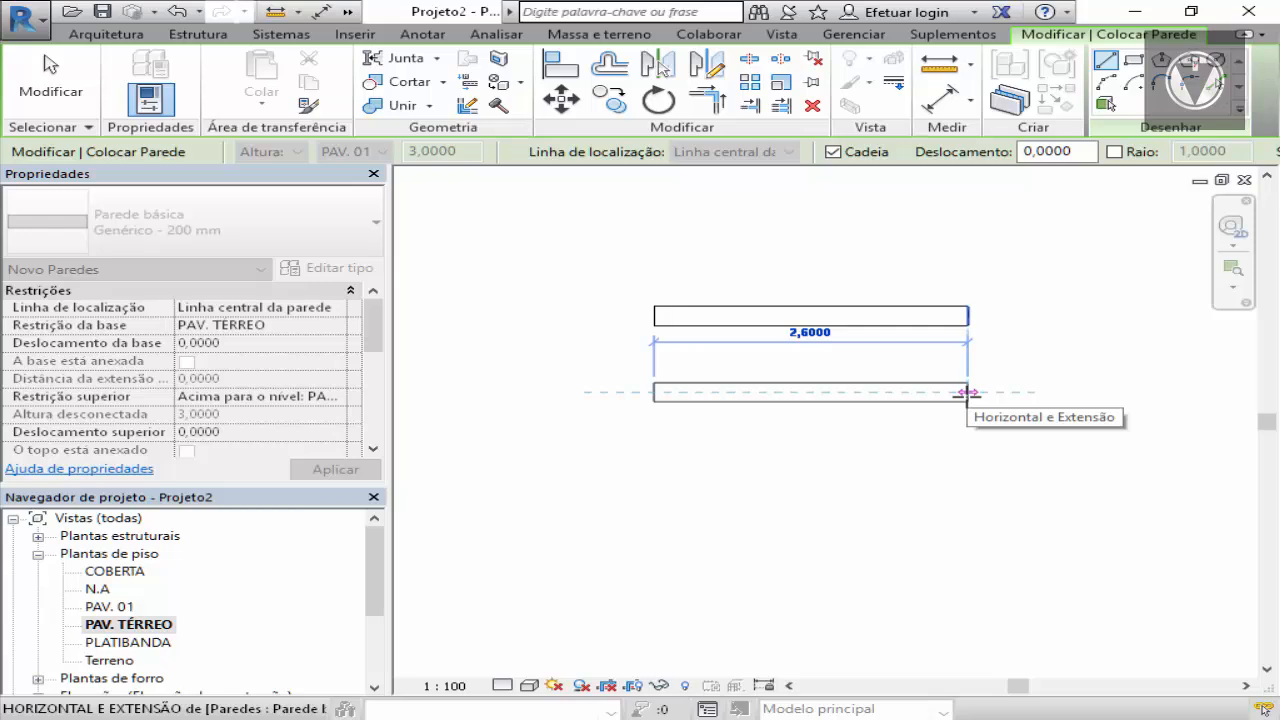
pyautogui.click(967, 392)
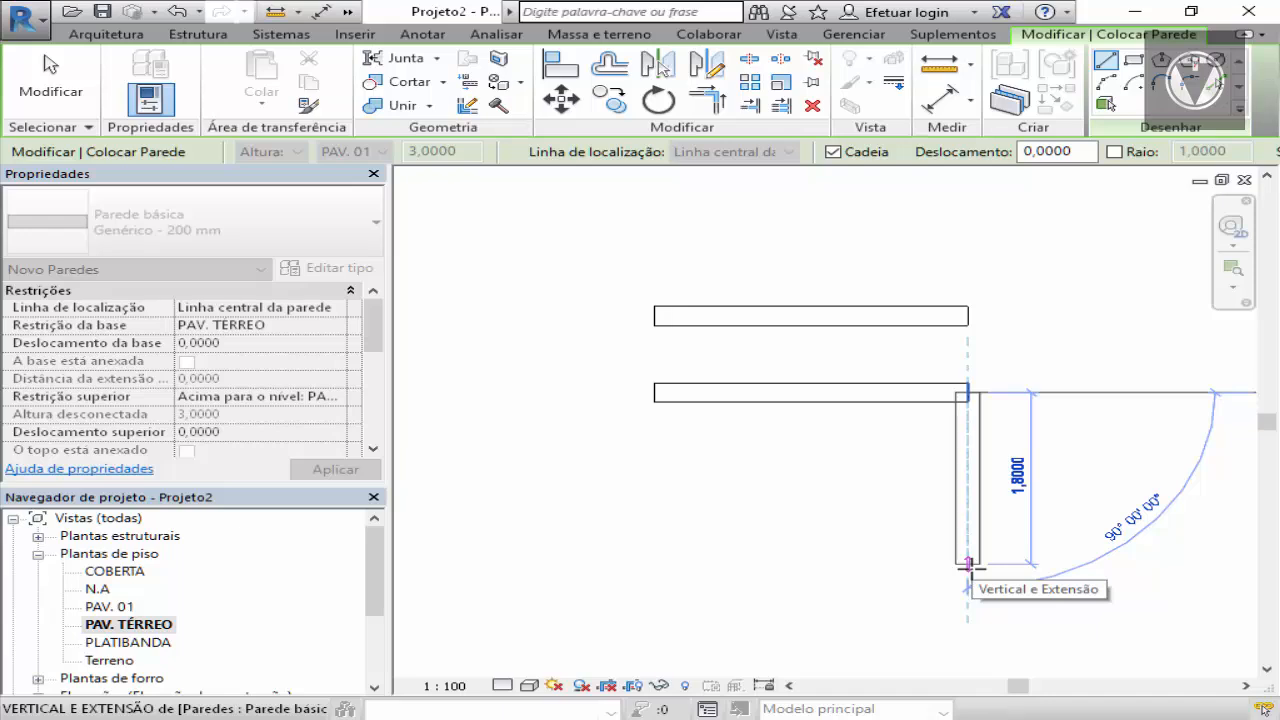
pyautogui.click(968, 564)
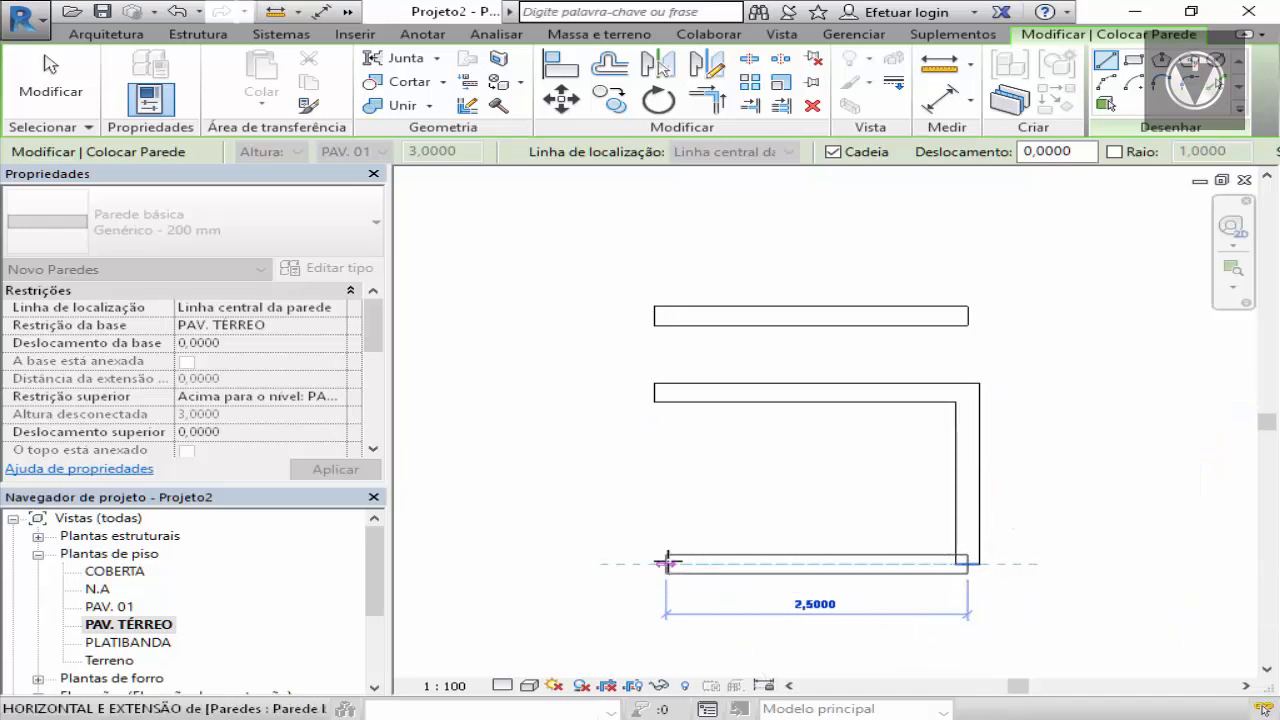
pyautogui.click(662, 564)
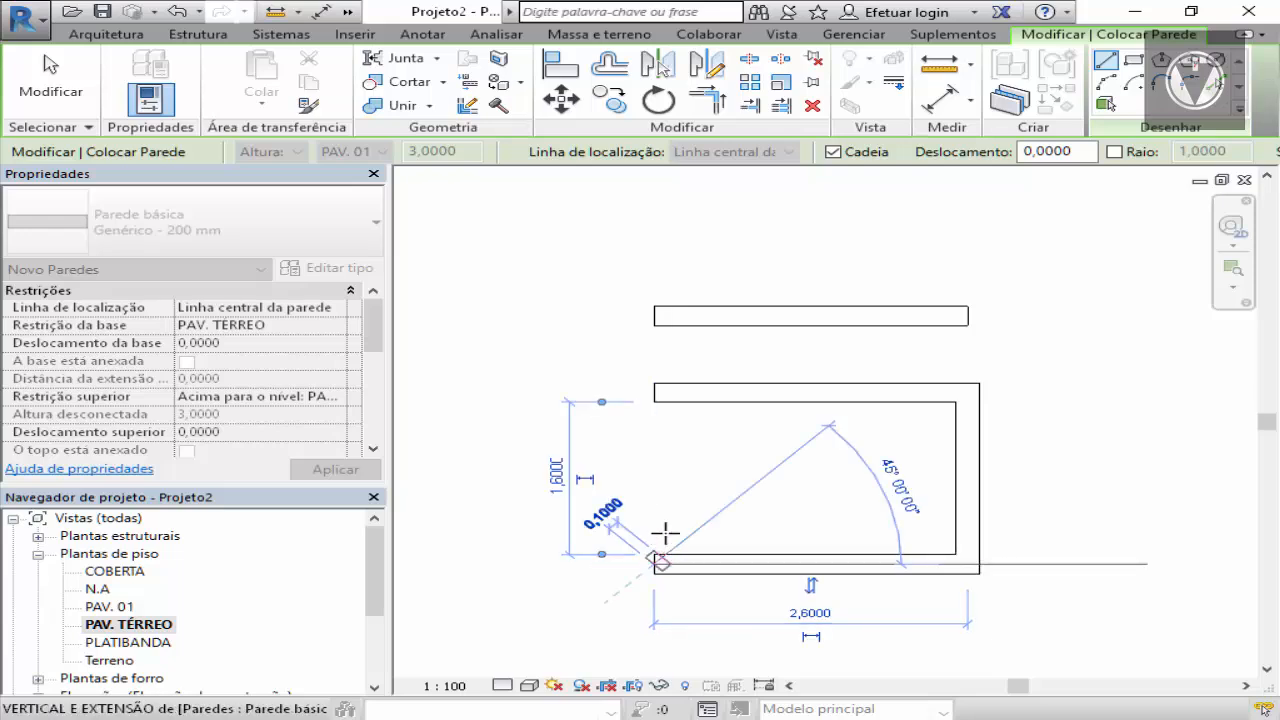
pyautogui.click(655, 387)
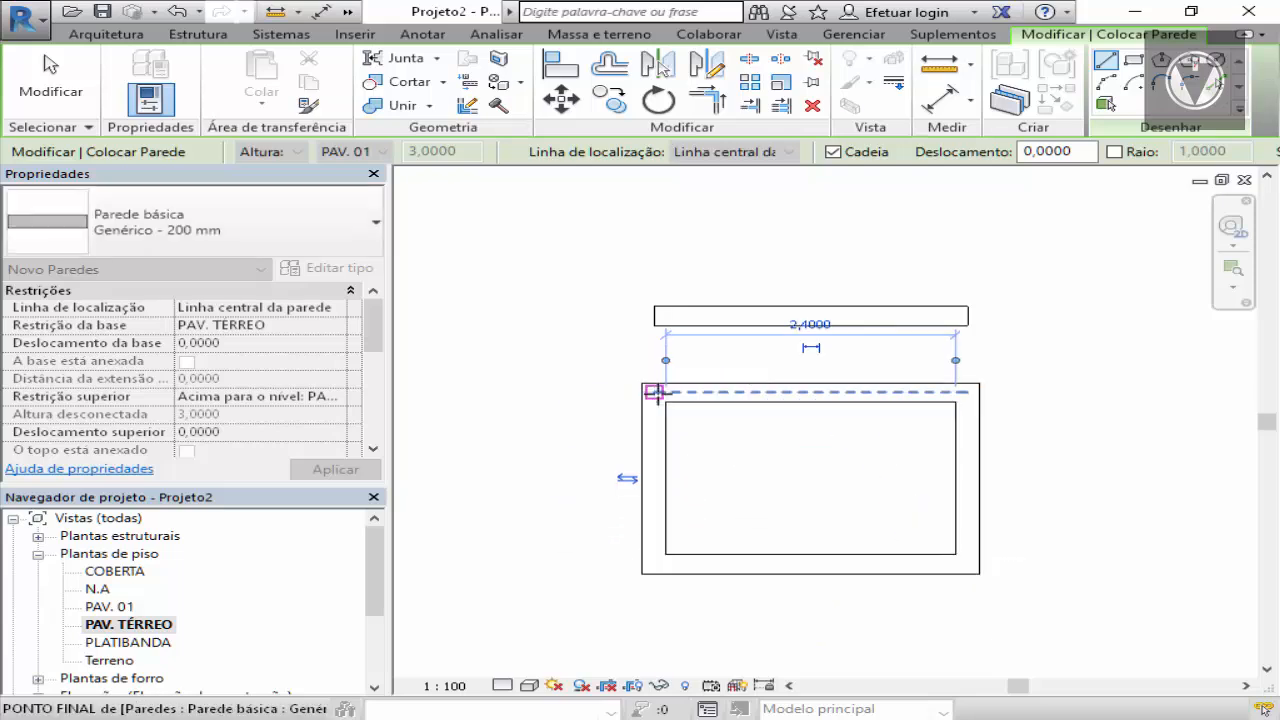
pyautogui.click(55, 90)
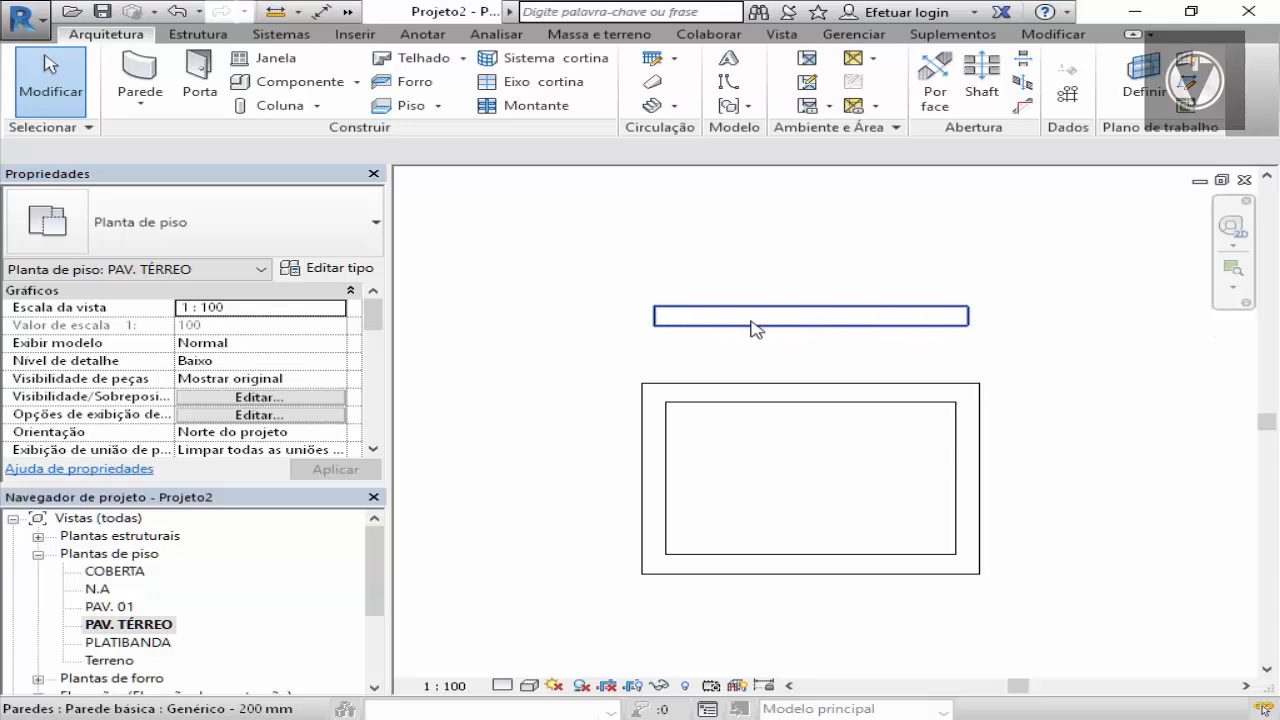
pyautogui.scroll(2, 700, 394)
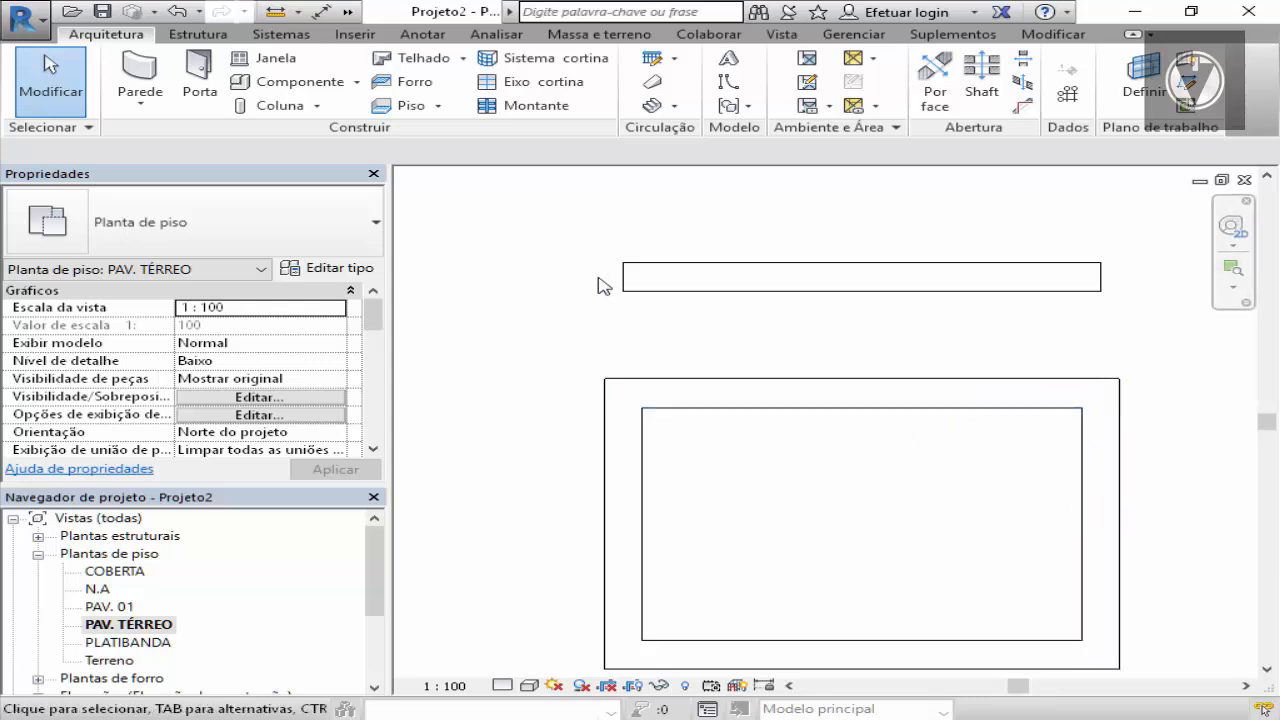
pyautogui.scroll(-5, 657, 292)
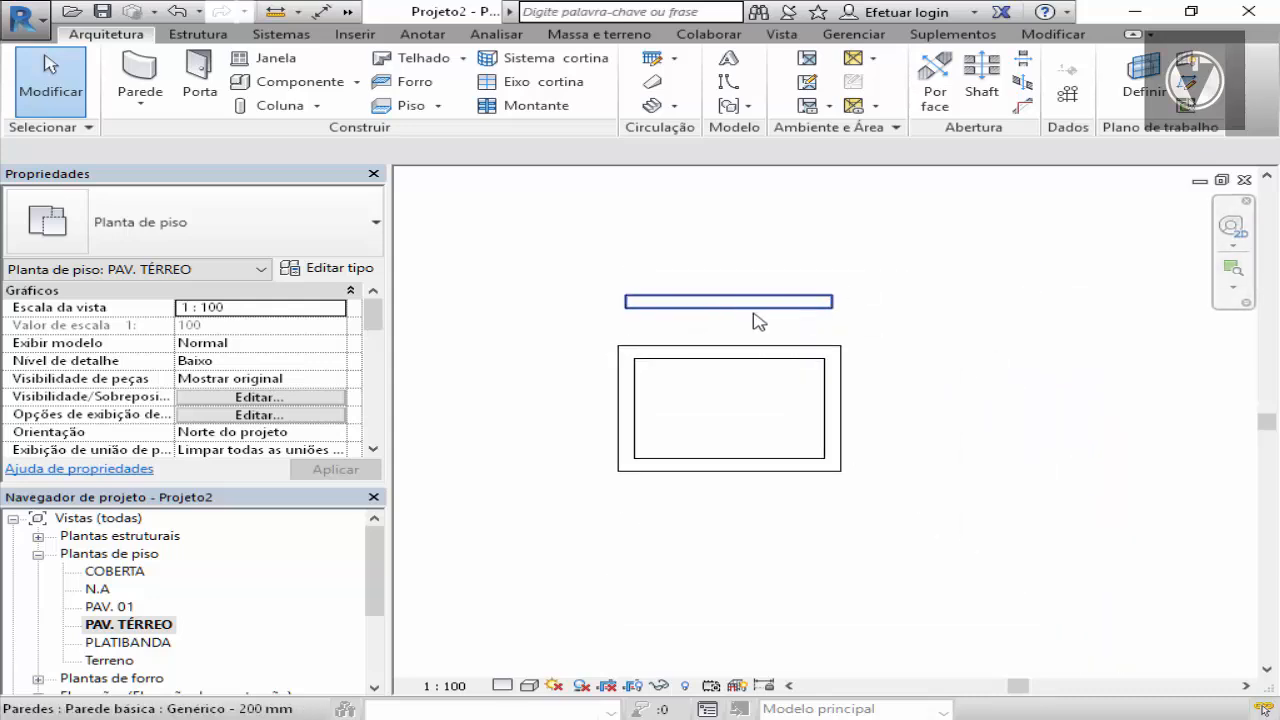
pyautogui.scroll(2, 759, 320)
pyautogui.scroll(-2, 652, 318)
pyautogui.scroll(2, 649, 335)
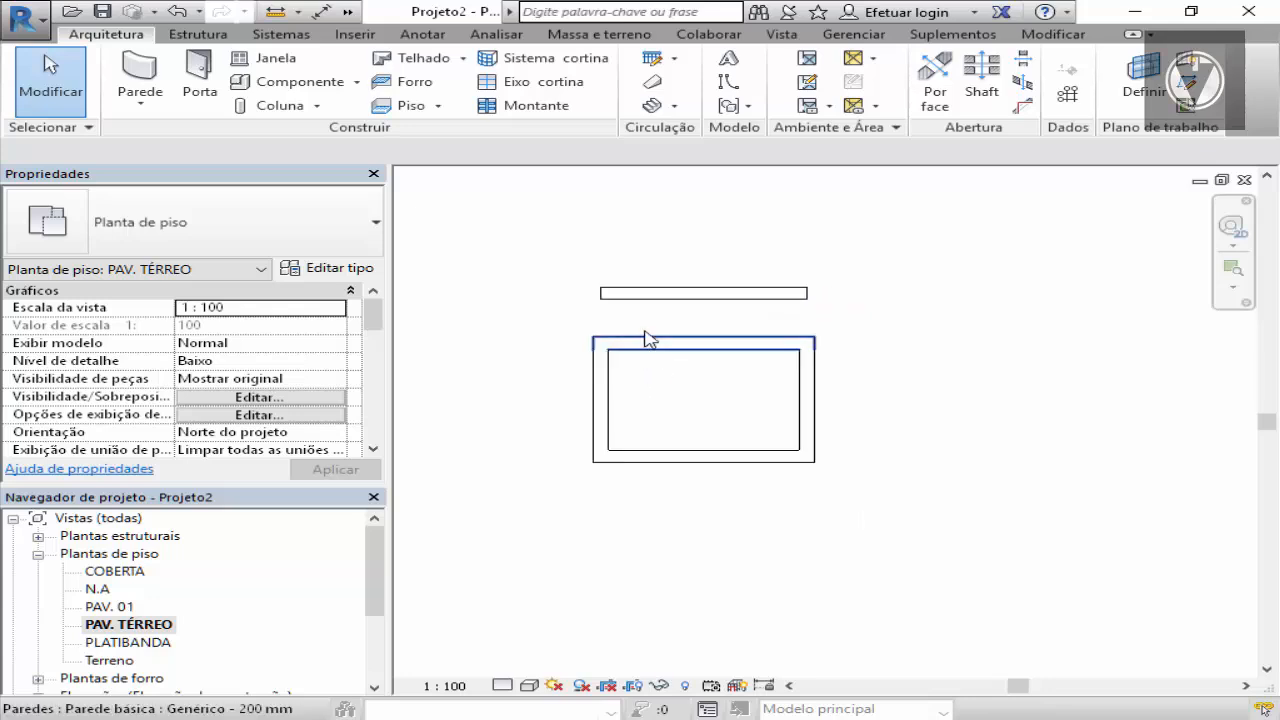
pyautogui.scroll(-2, 797, 327)
pyautogui.scroll(2, 749, 386)
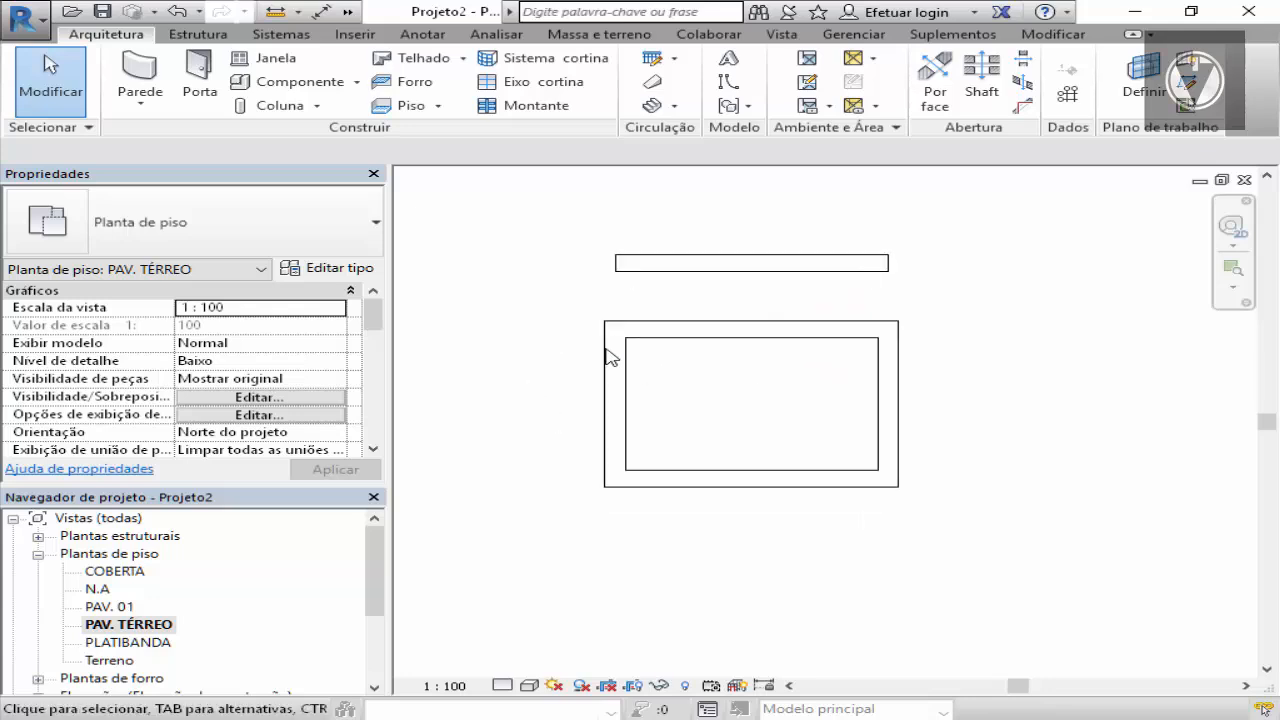
# Draw three chained walls below the rectangle, starting about 0.5 m from its inner left corner, closing an adjoining room about 1.4 m wide
pyautogui.click(145, 78)
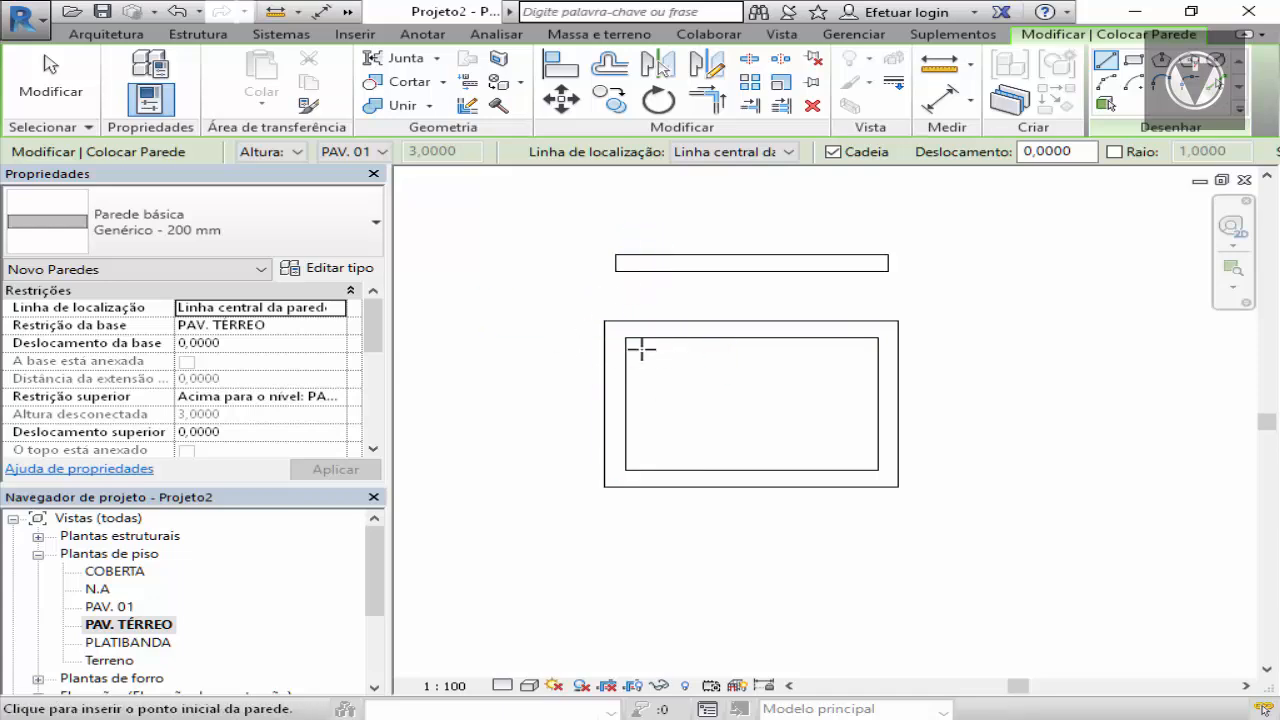
pyautogui.scroll(-1, 716, 373)
pyautogui.scroll(1, 730, 529)
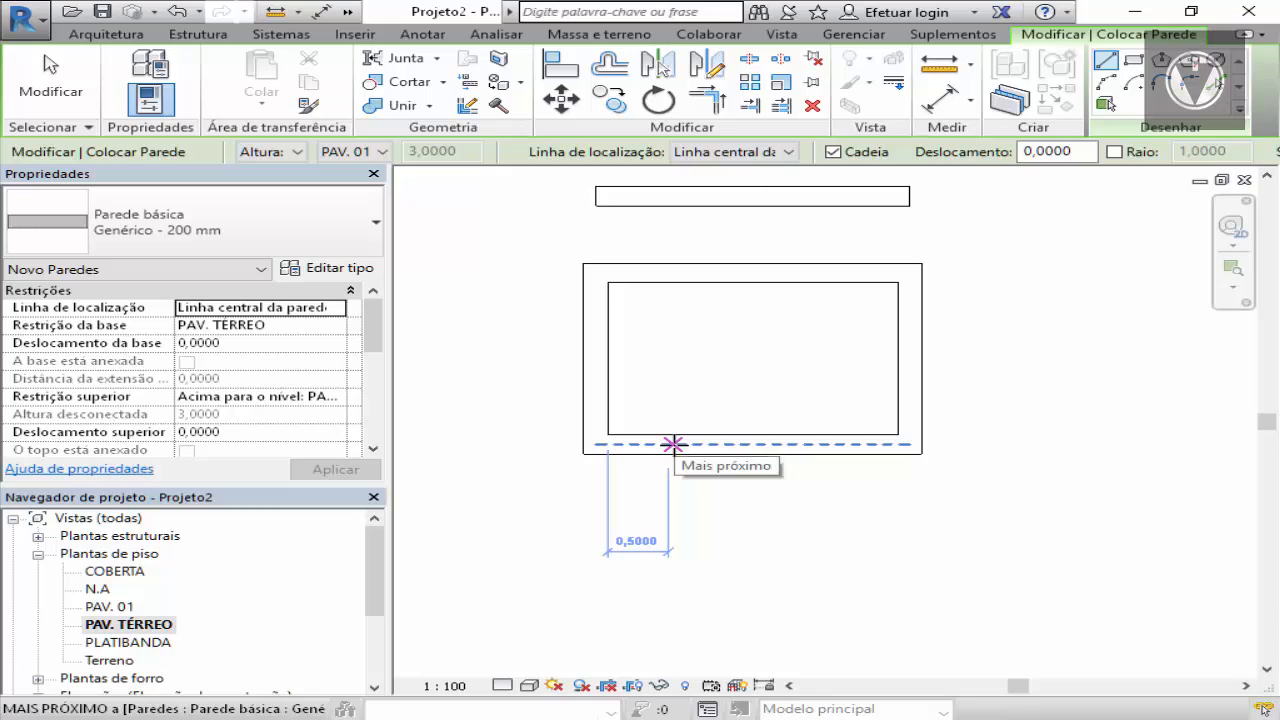
pyautogui.click(672, 444)
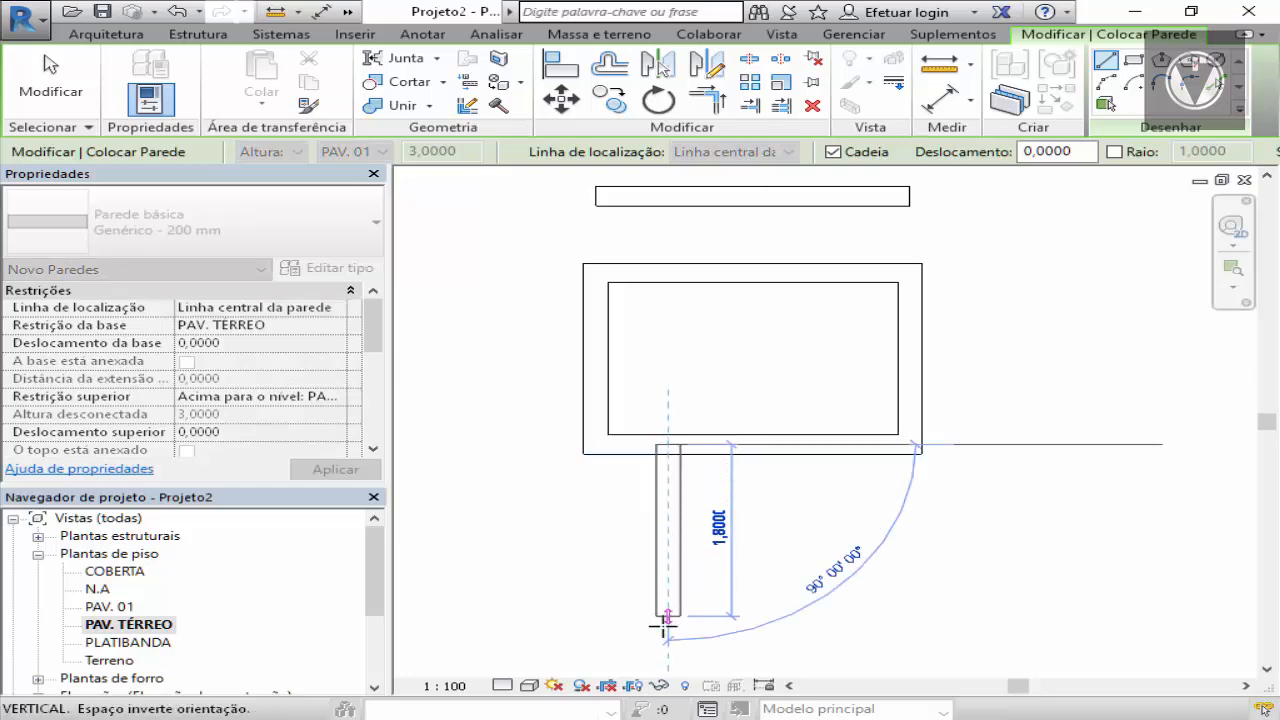
pyautogui.click(664, 632)
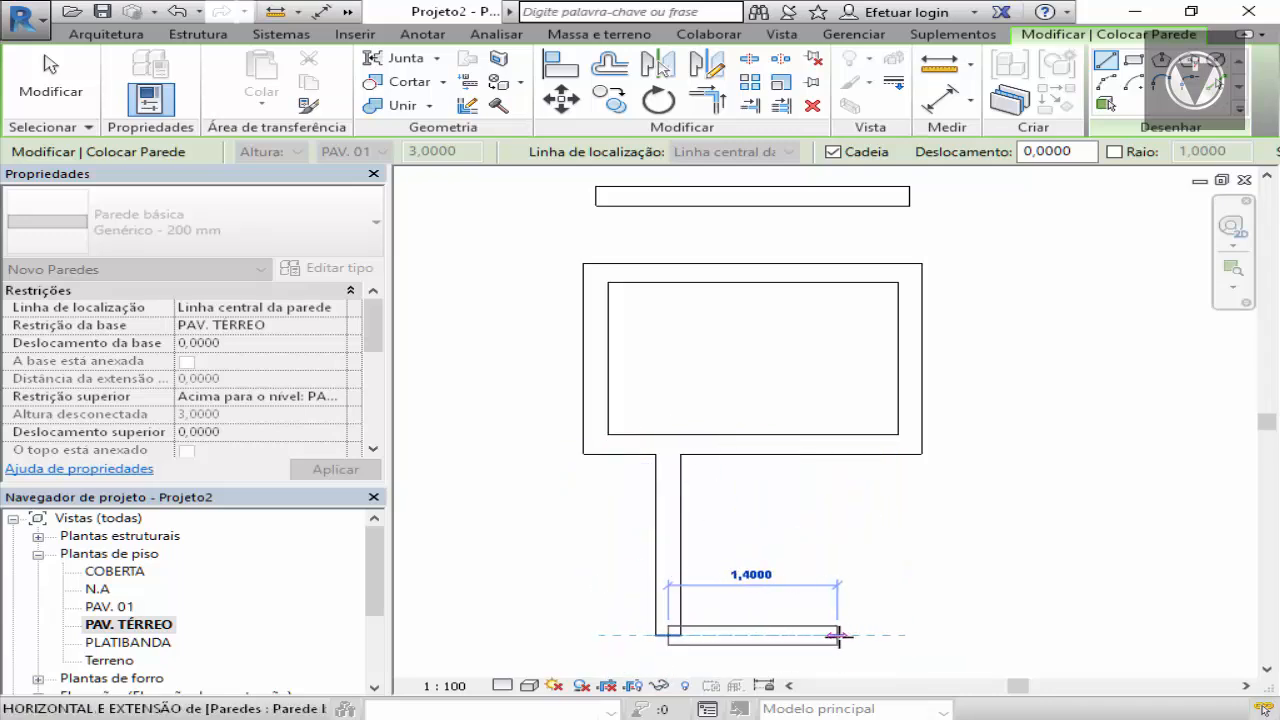
pyautogui.click(838, 636)
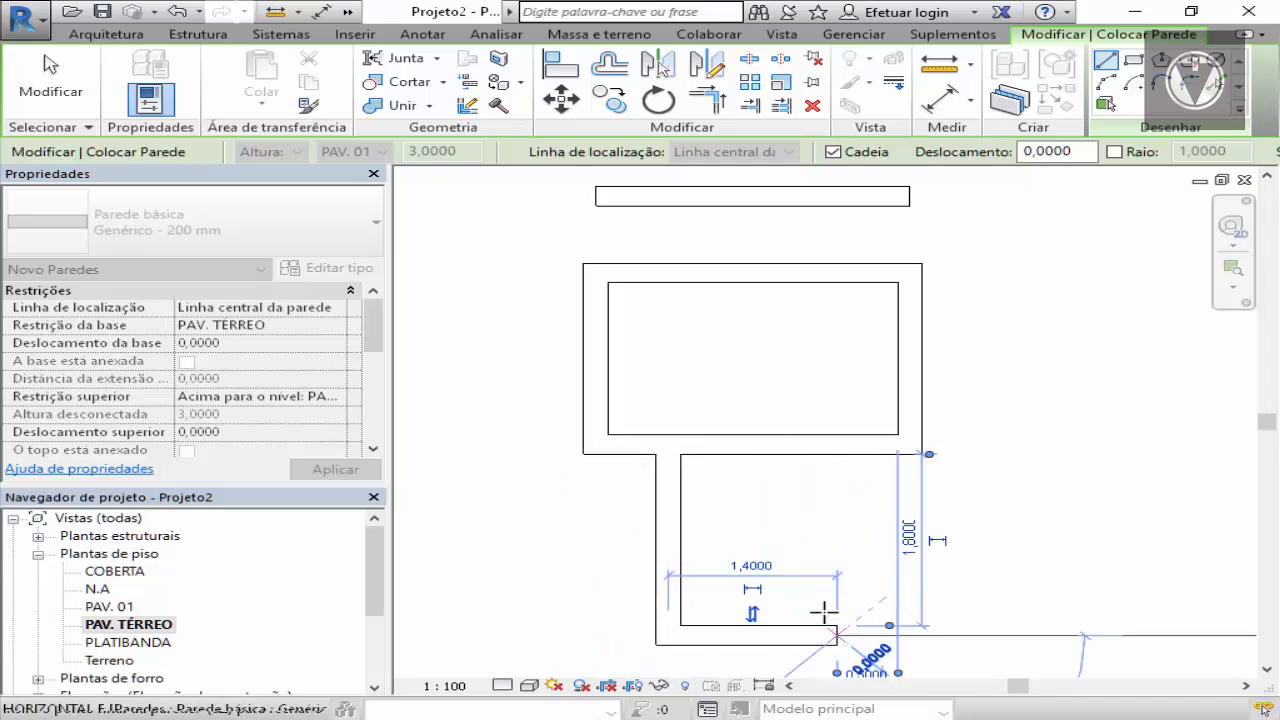
pyautogui.click(831, 452)
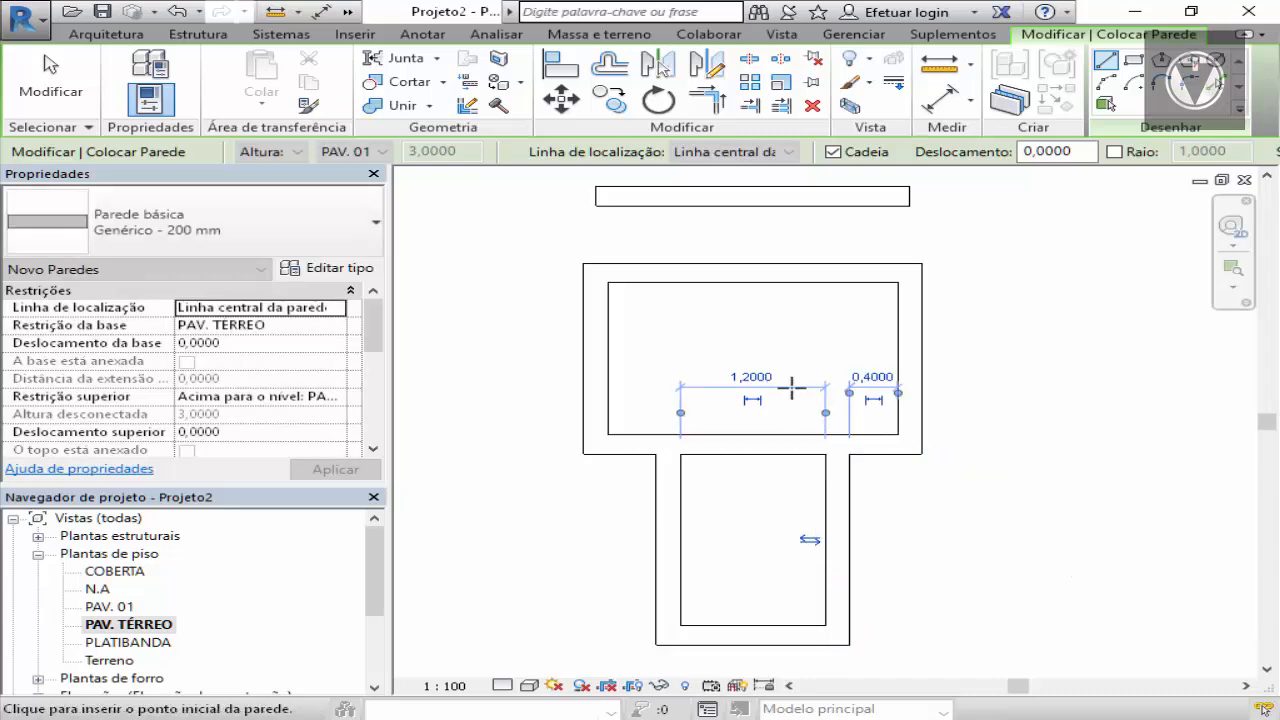
# End the Wall command and delete all eight walls from the PAV. TÉRREO plan
pyautogui.scroll(-2, 728, 455)
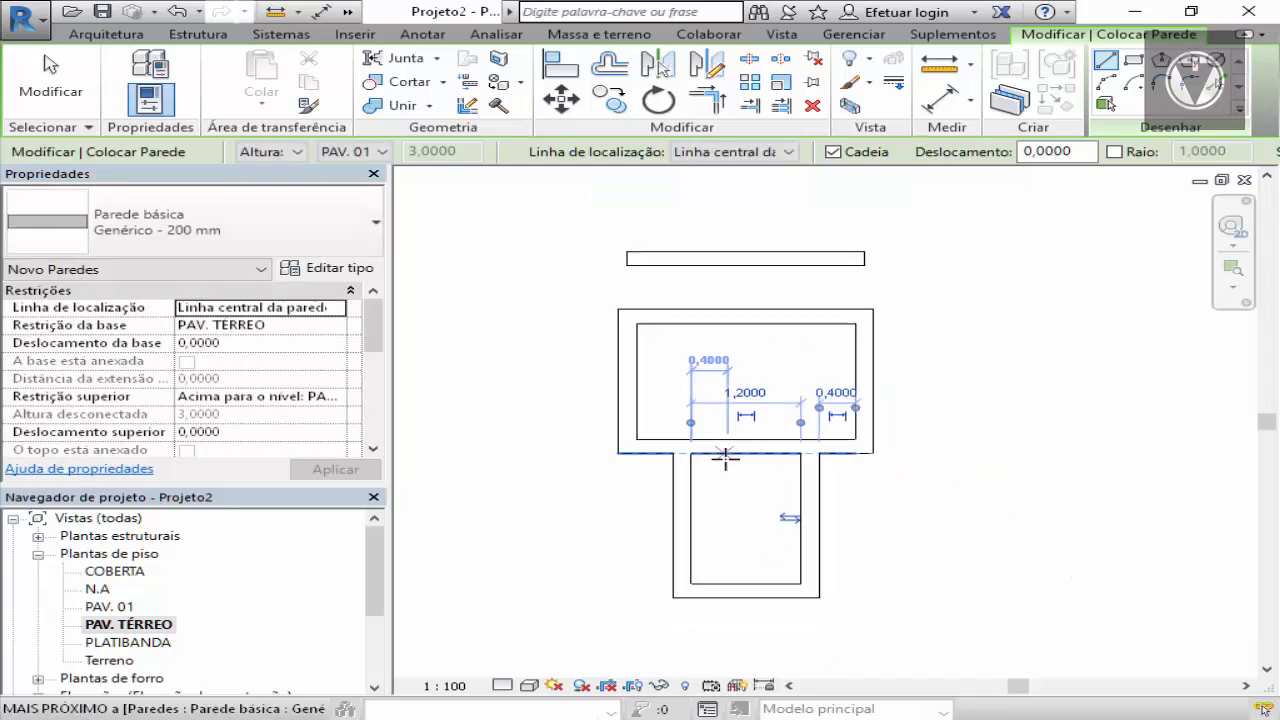
pyautogui.scroll(-1, 726, 458)
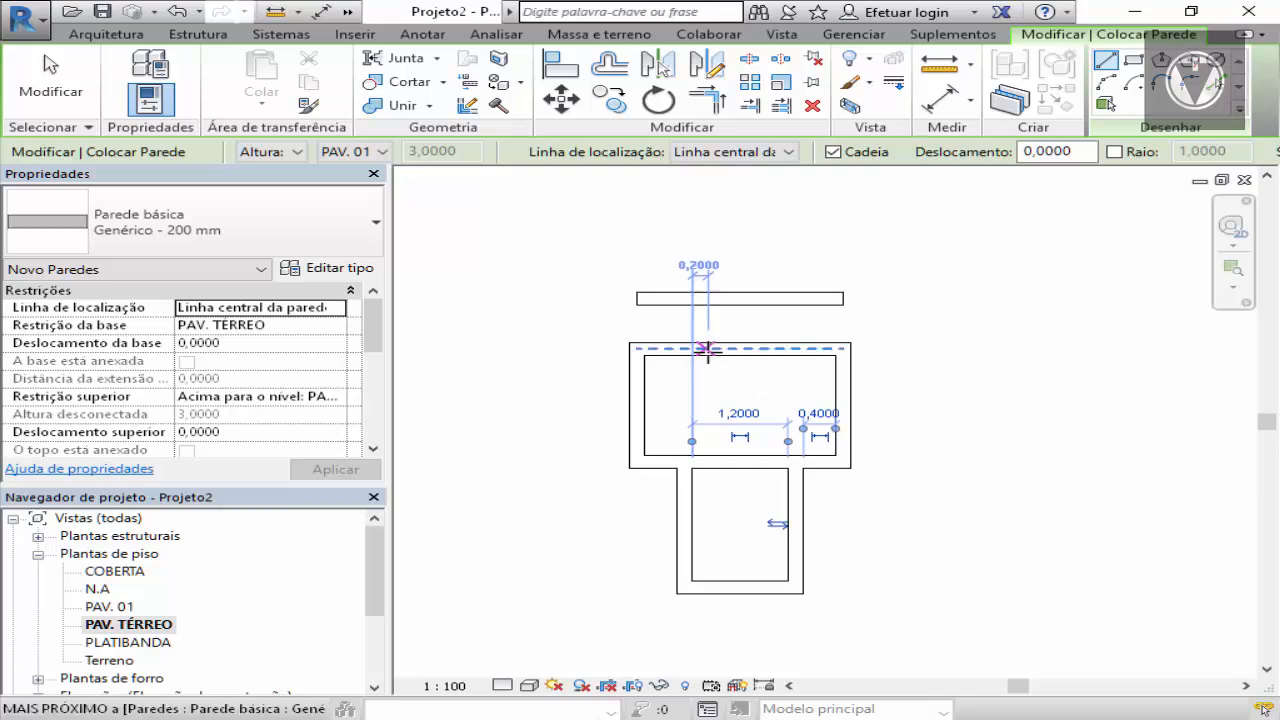
pyautogui.scroll(-1, 732, 364)
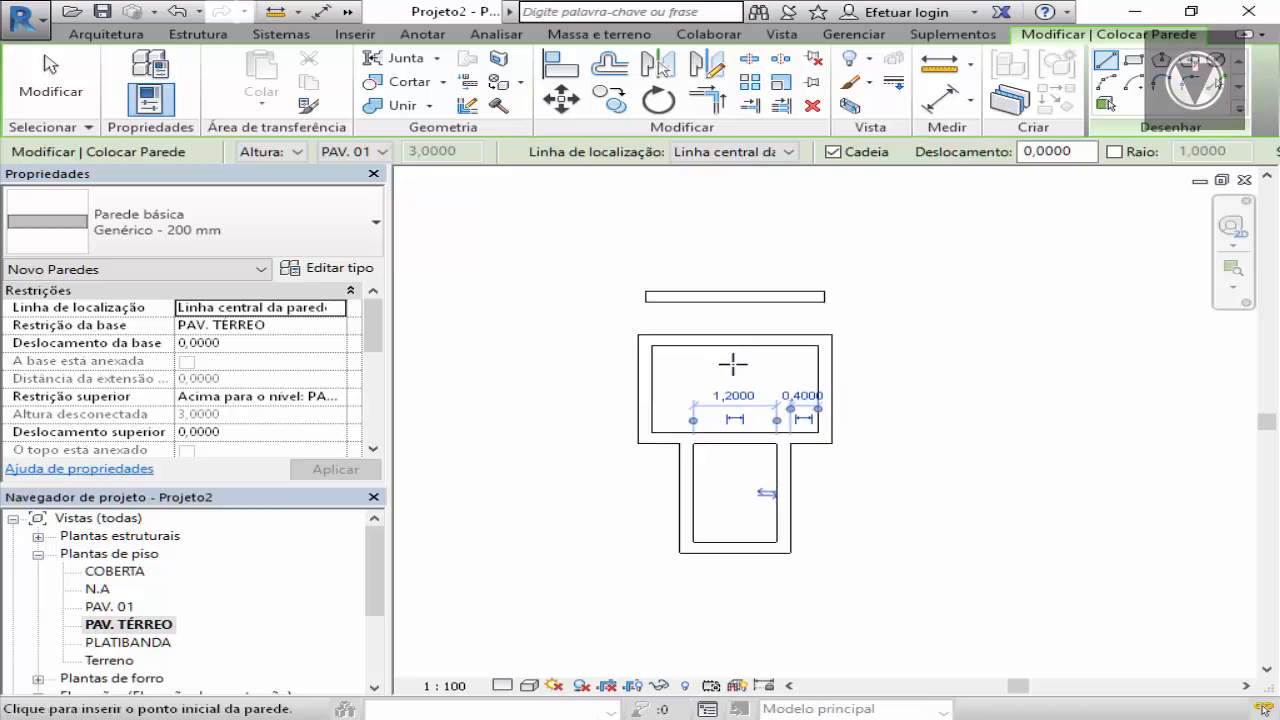
pyautogui.scroll(-1, 723, 357)
pyautogui.scroll(1, 597, 342)
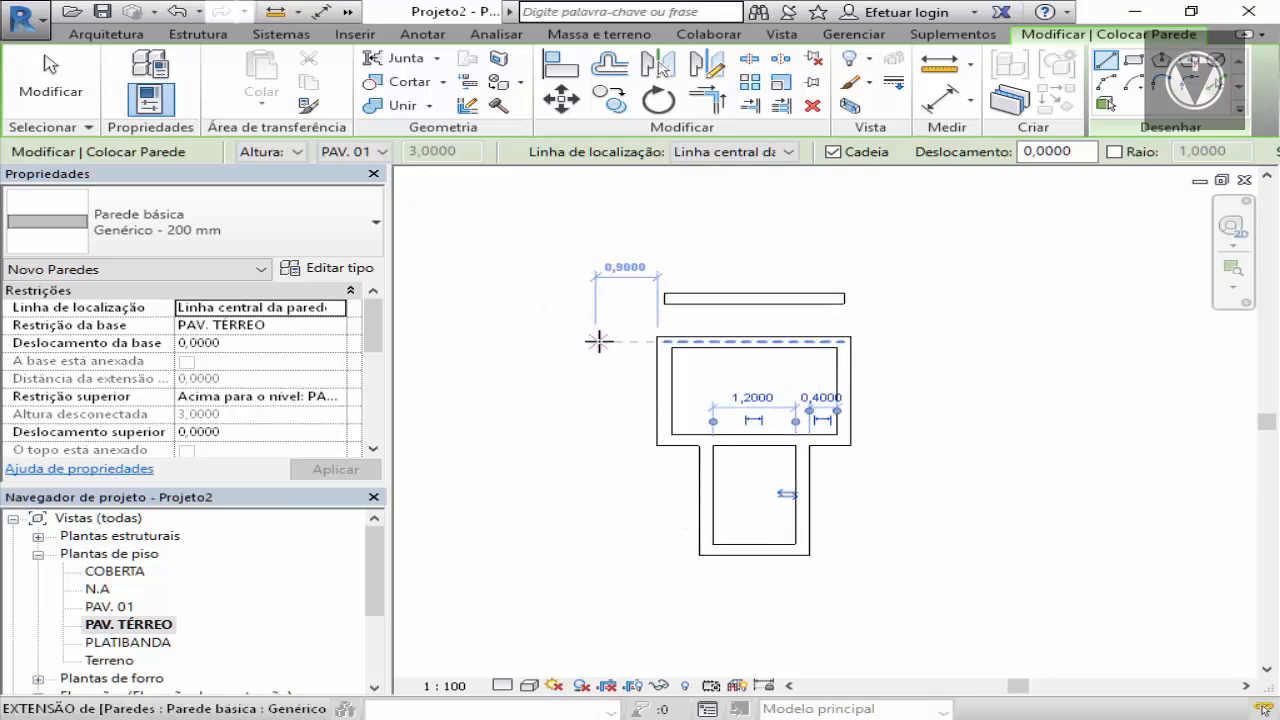
pyautogui.click(50, 85)
pyautogui.scroll(-2, 622, 294)
pyautogui.scroll(-1, 640, 292)
pyautogui.scroll(-2, 814, 371)
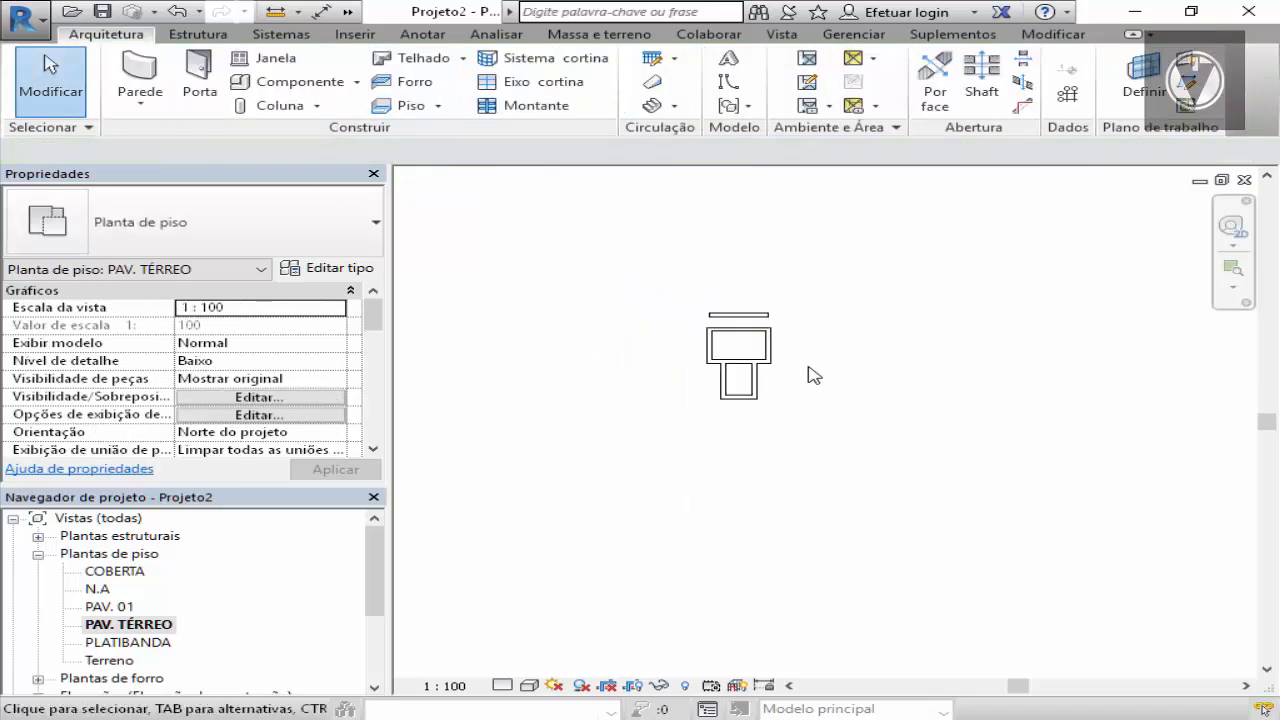
pyautogui.scroll(2, 797, 352)
pyautogui.moveTo(682, 295)
pyautogui.mouseDown()
pyautogui.moveTo(808, 423)
pyautogui.moveTo(827, 468)
pyautogui.mouseUp()
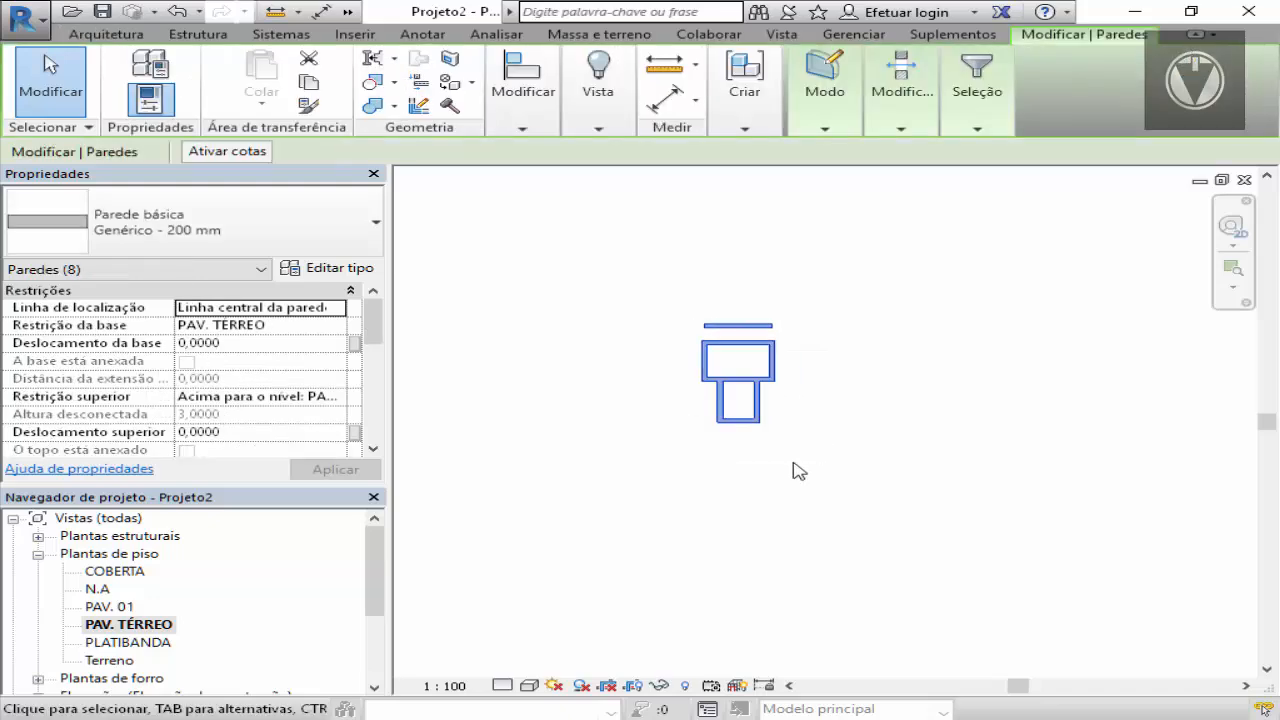
pyautogui.click(632, 286)
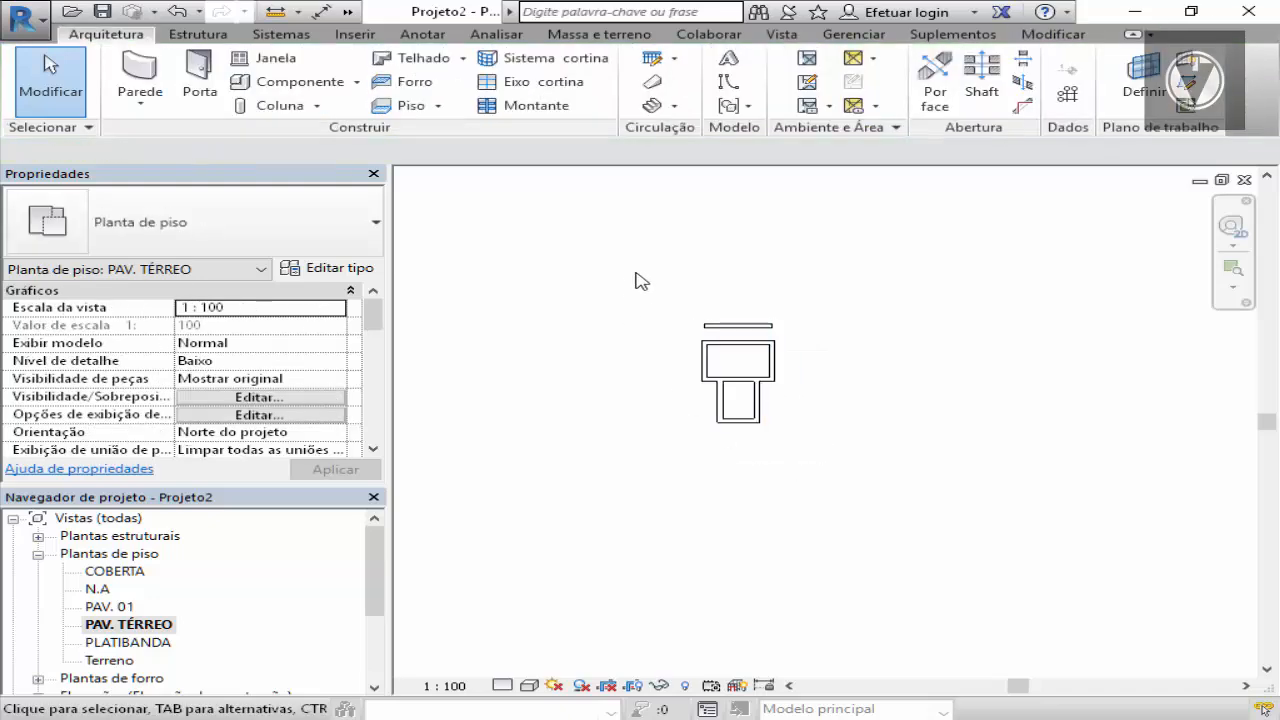
pyautogui.moveTo(635, 272)
pyautogui.mouseDown()
pyautogui.moveTo(738, 406)
pyautogui.moveTo(842, 477)
pyautogui.mouseUp()
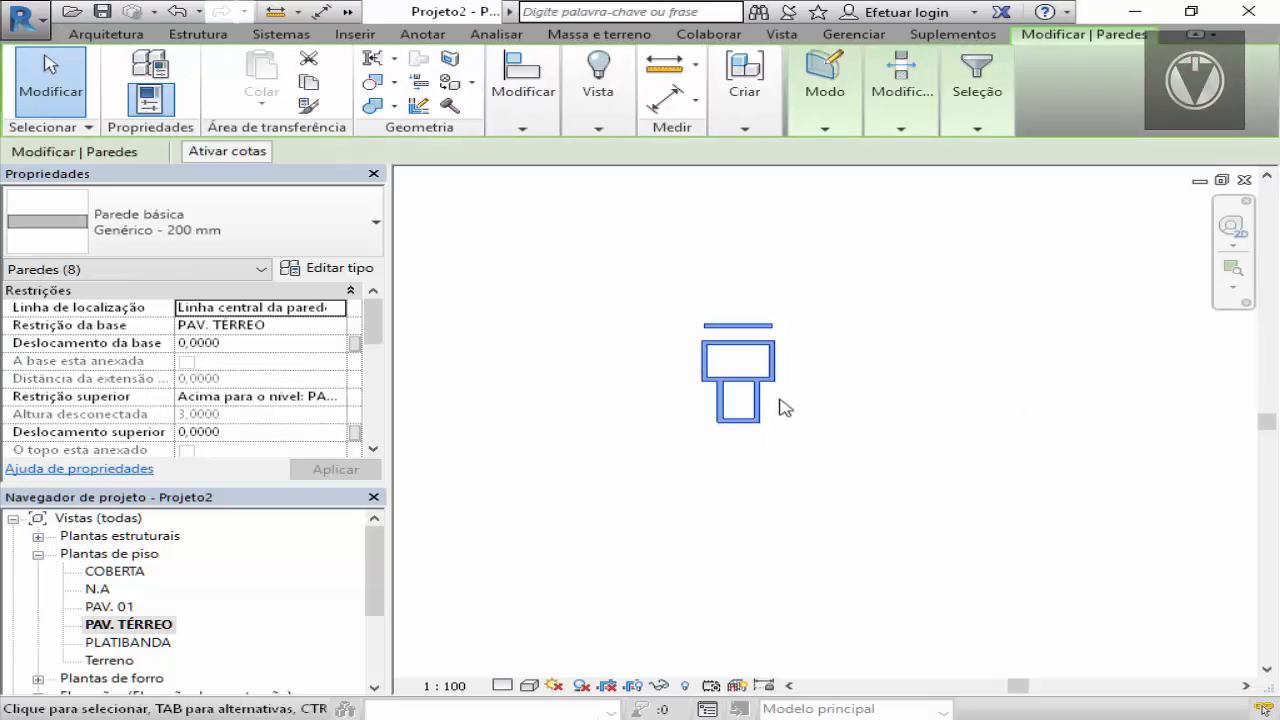
pyautogui.press('Delete')
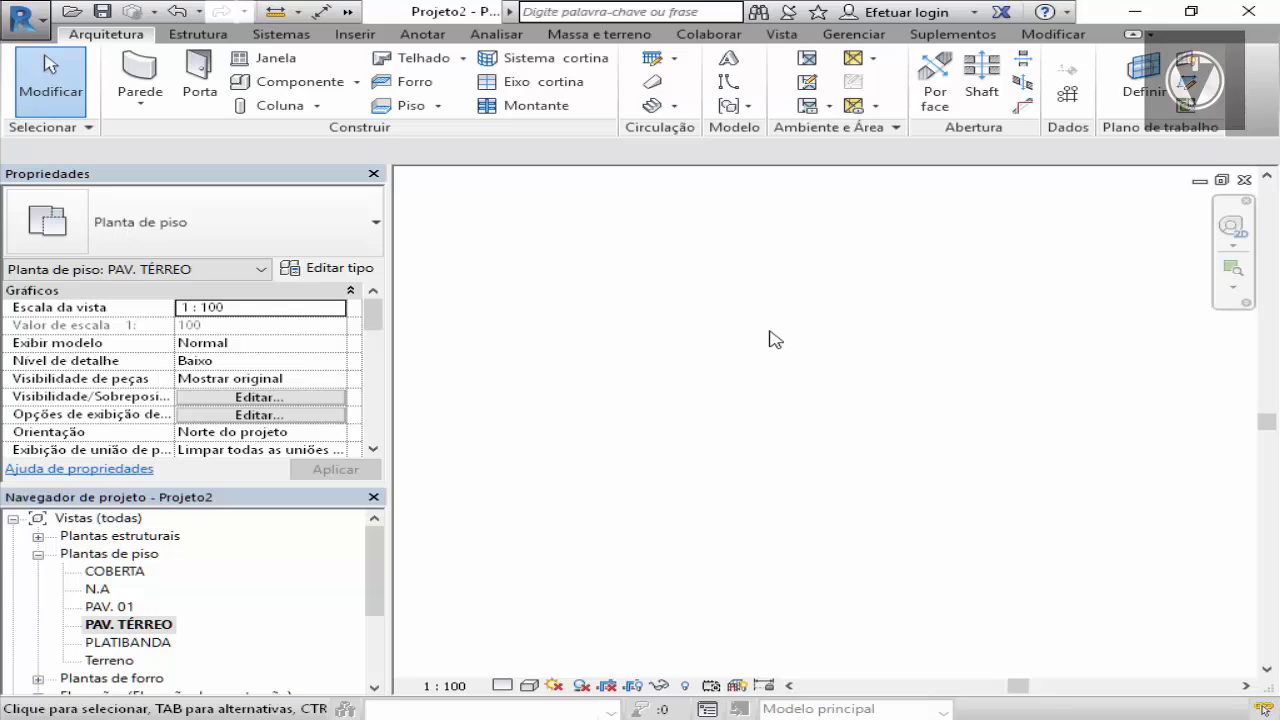
# Draw a horizontal Genérico - 200 mm wall 3 m long in the area between the elevation markers
pyautogui.scroll(-5, 760, 340)
pyautogui.scroll(1, 822, 218)
pyautogui.scroll(1, 822, 218)
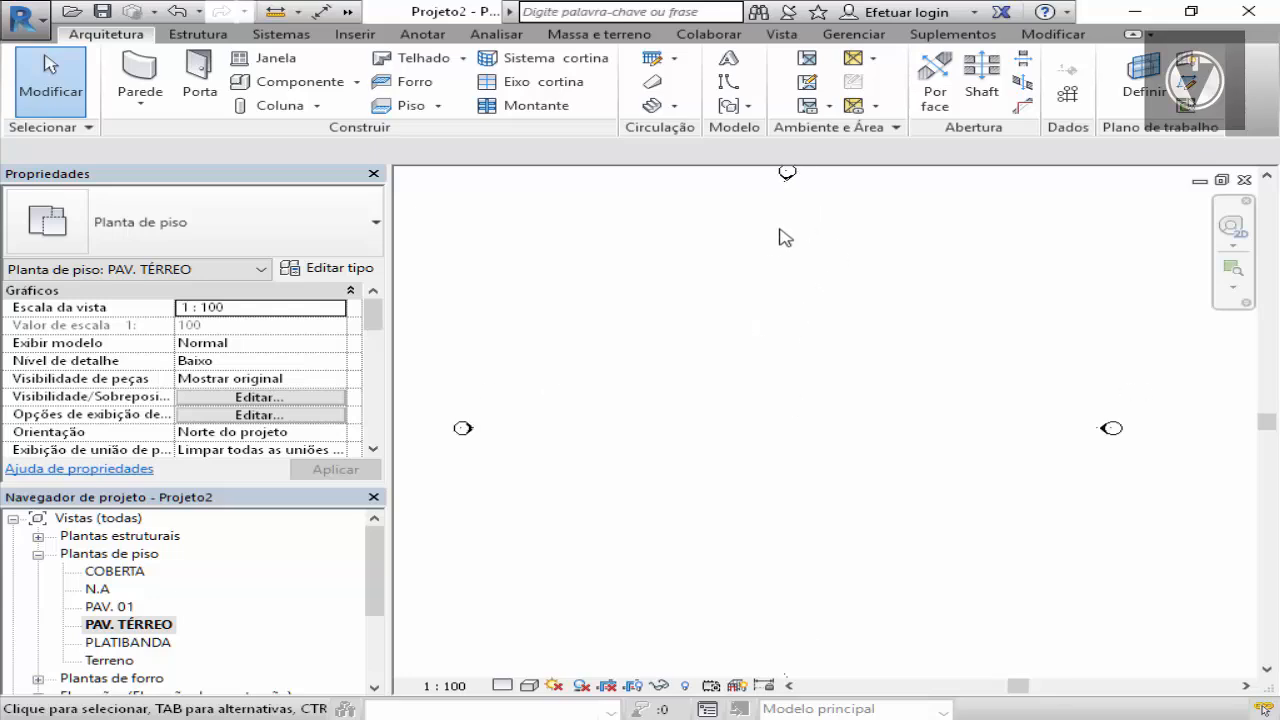
pyautogui.click(138, 78)
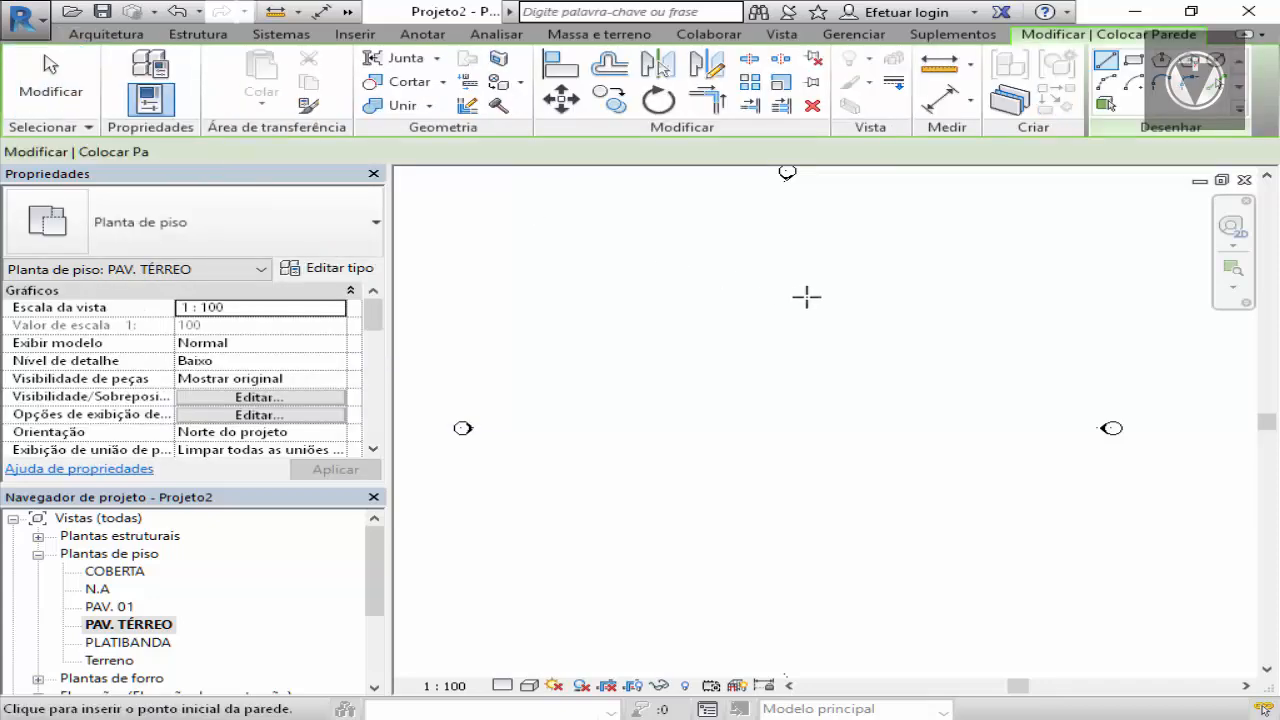
pyautogui.scroll(1, 871, 300)
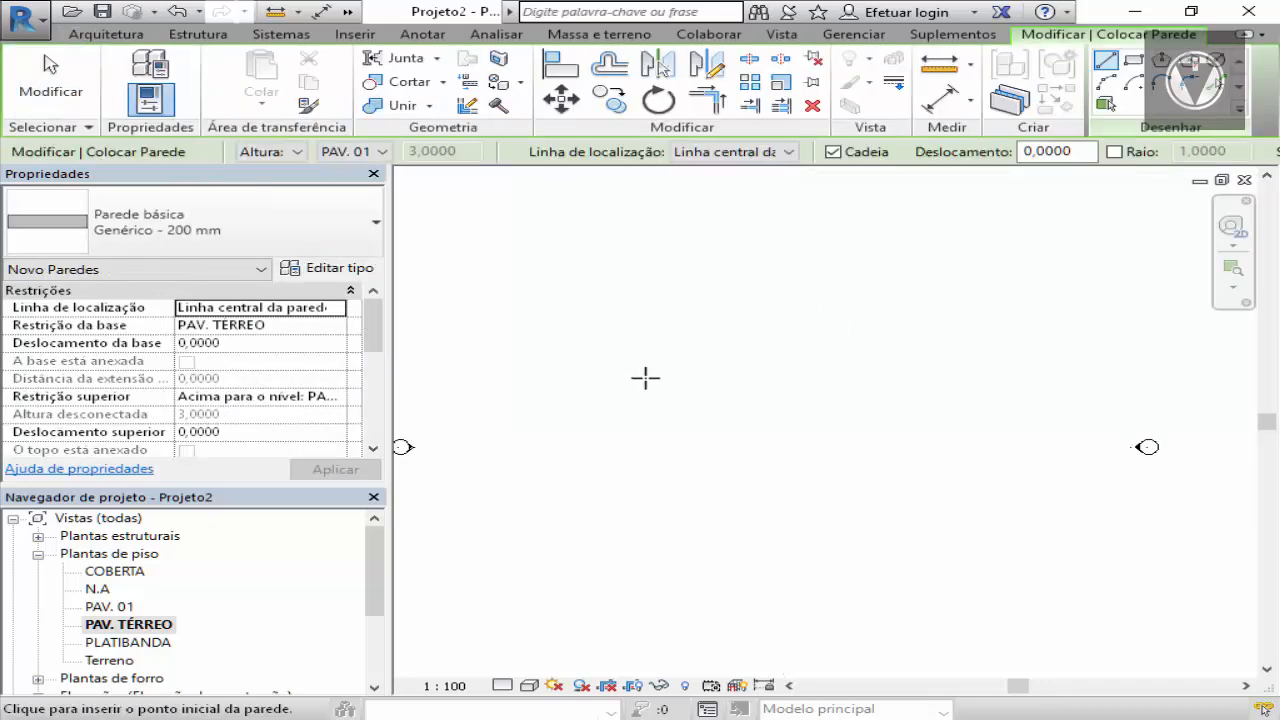
pyautogui.click(645, 377)
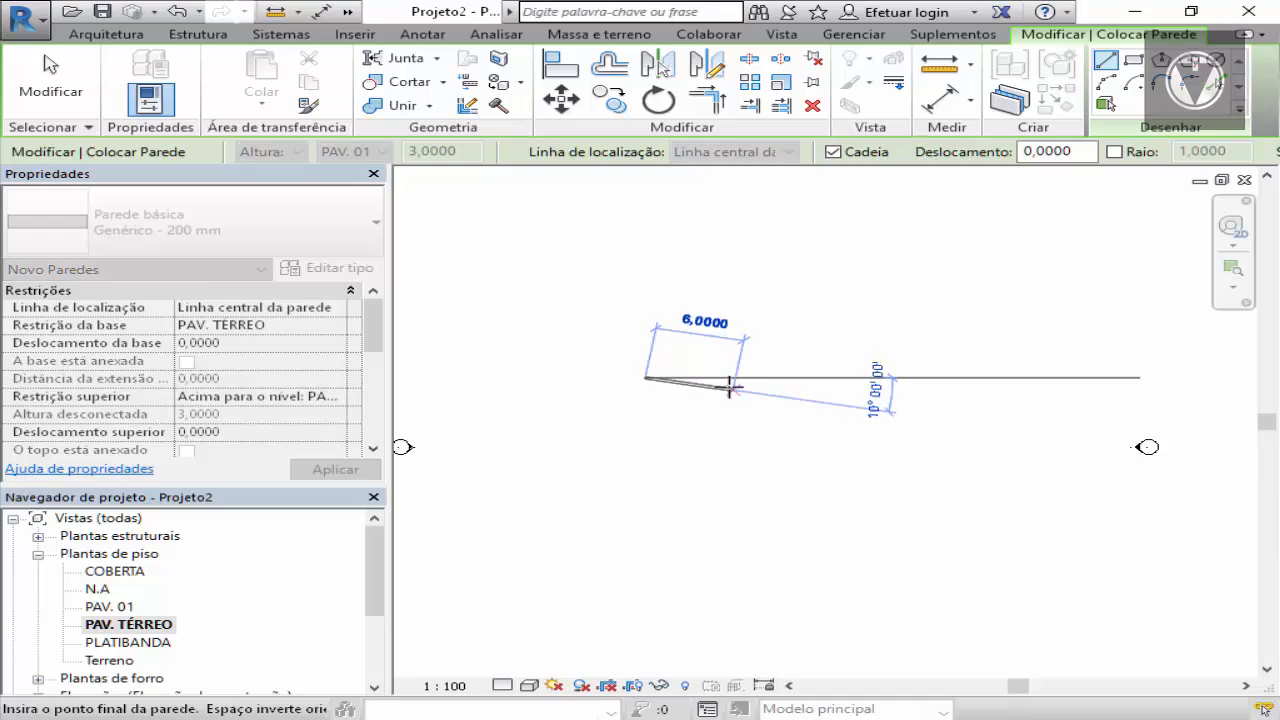
pyautogui.scroll(2, 650, 372)
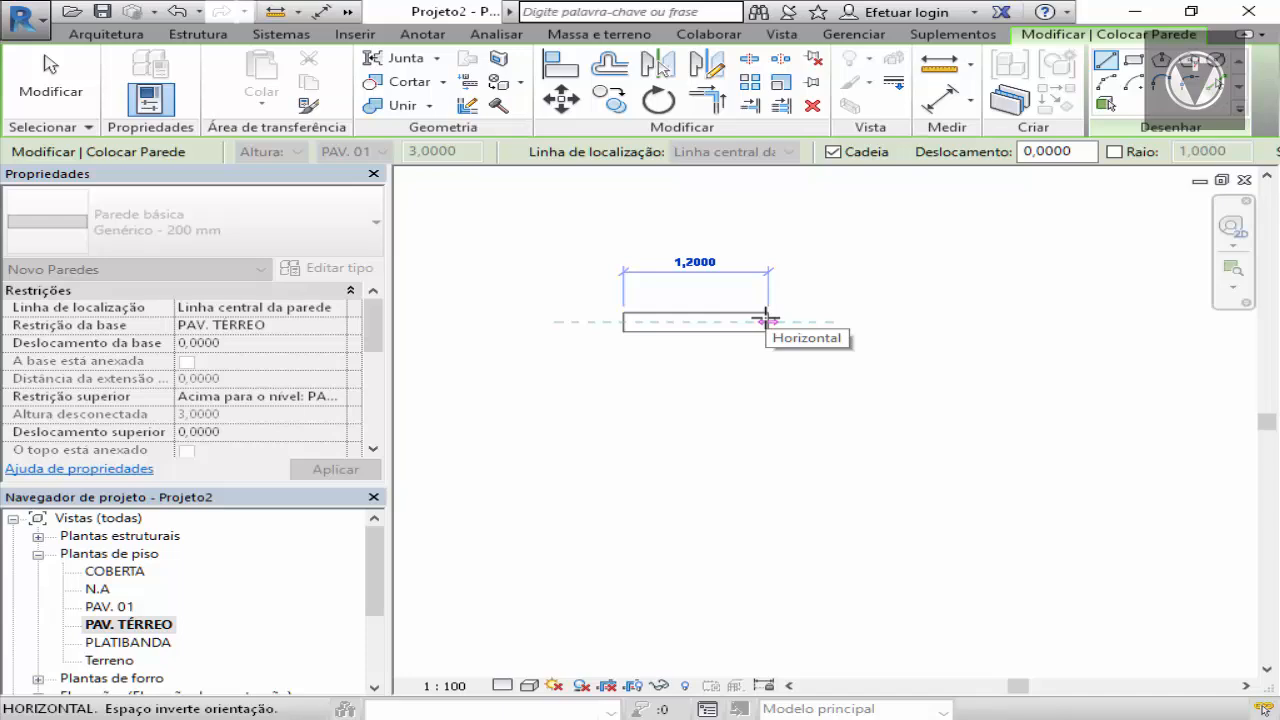
pyautogui.write('3')
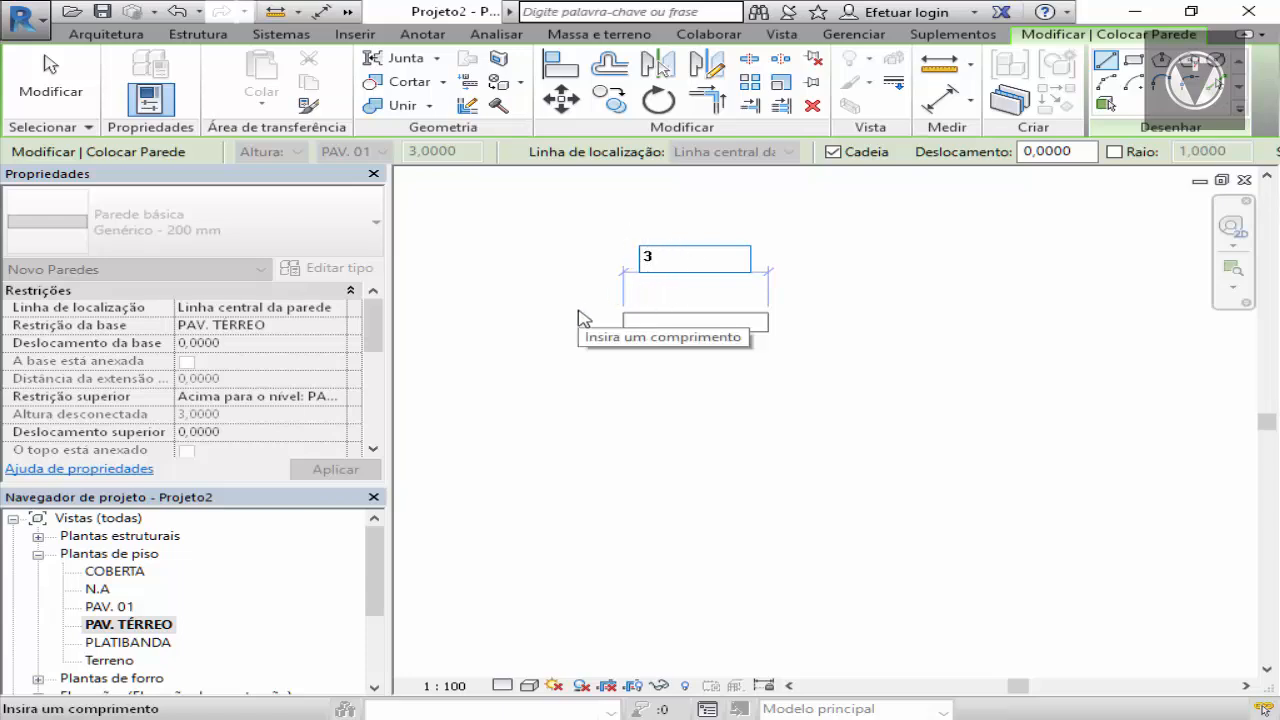
pyautogui.press('Return')
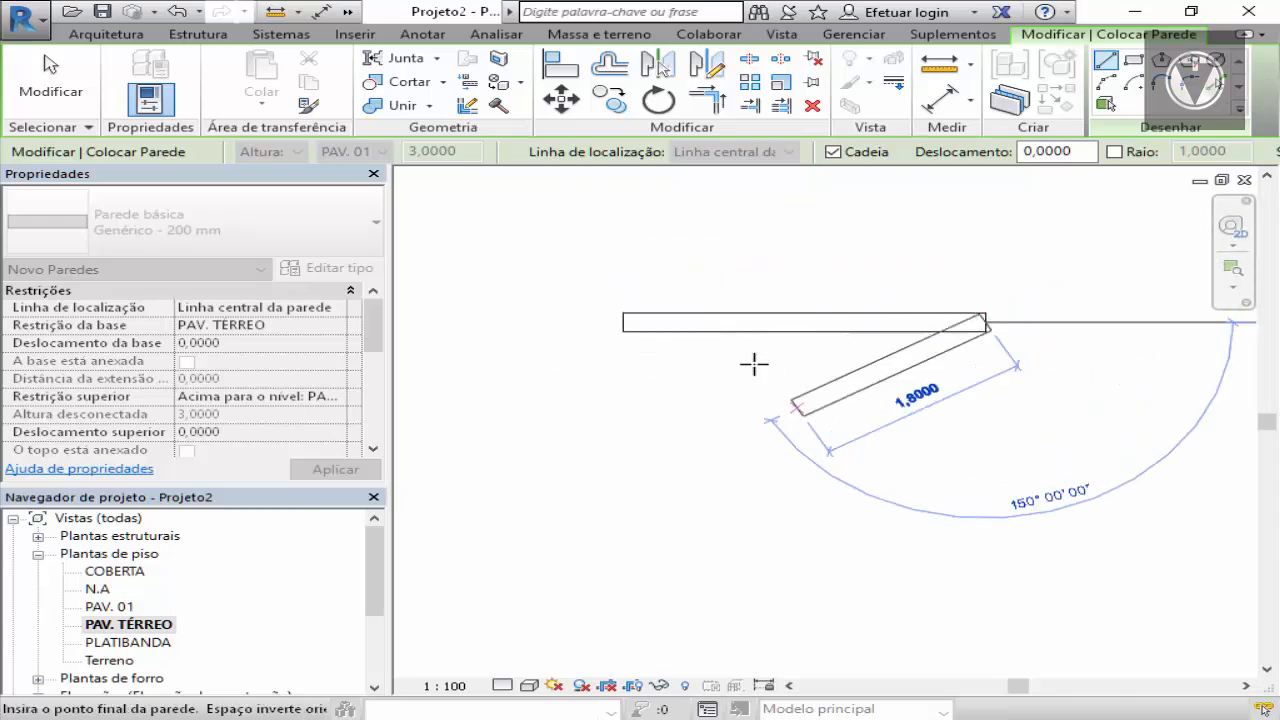
# Continue the chain with a vertical wall about 2.1 m long down from the horizontal wall's right end, ending the Wall command
pyautogui.scroll(-3, 623, 277)
pyautogui.scroll(2, 950, 360)
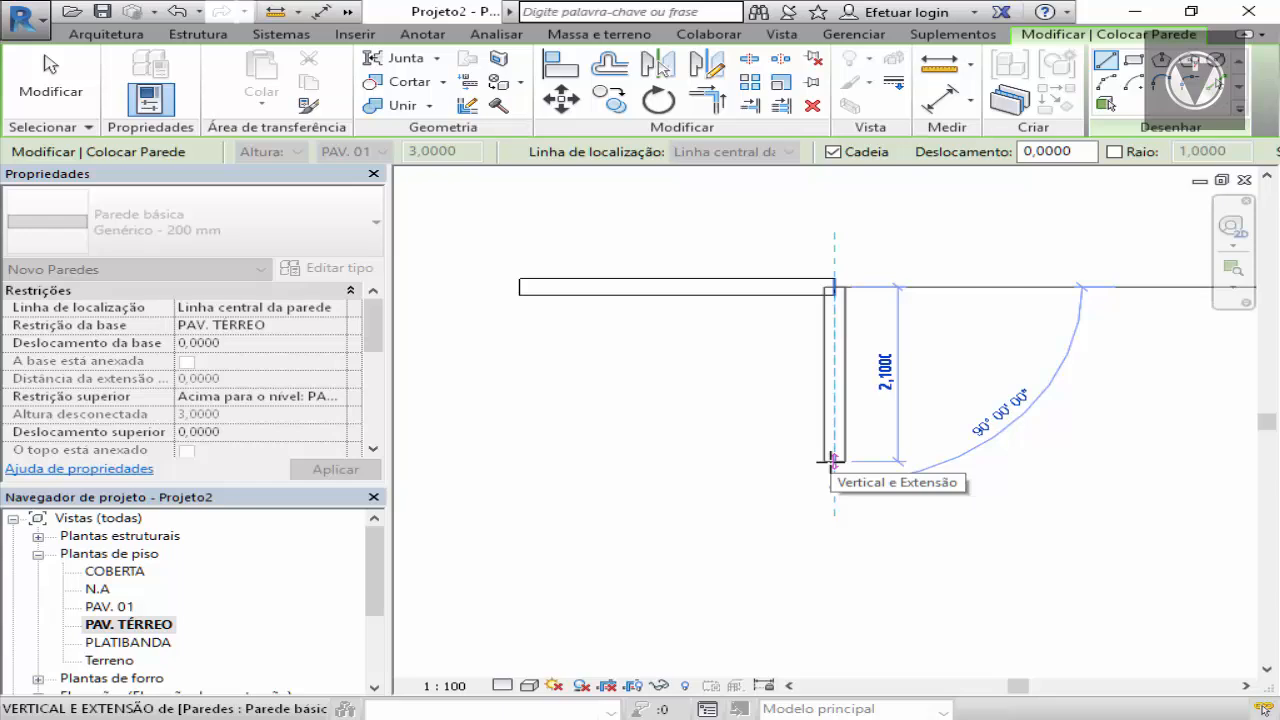
pyautogui.click(832, 460)
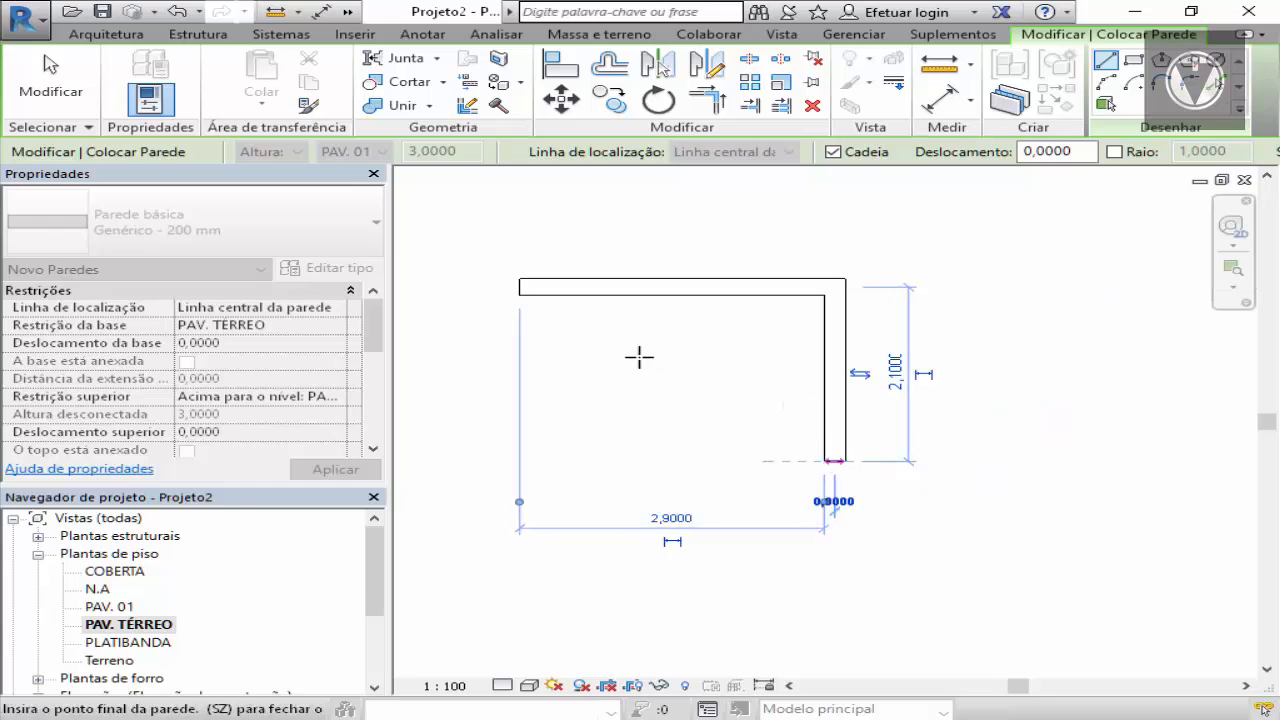
pyautogui.press('Escape')
pyautogui.press('Escape')
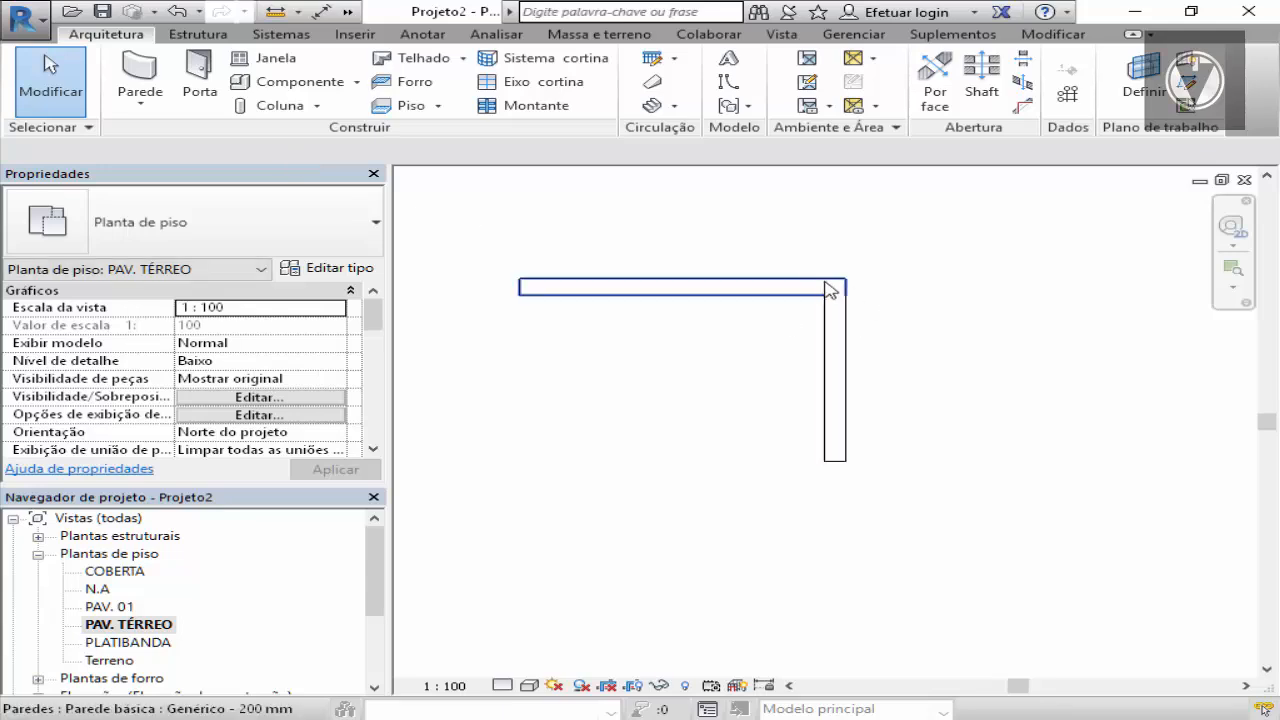
# Examine the horizontal wall's length dimension and its centreline endpoint at the corner with the vertical wall
pyautogui.click(791, 287)
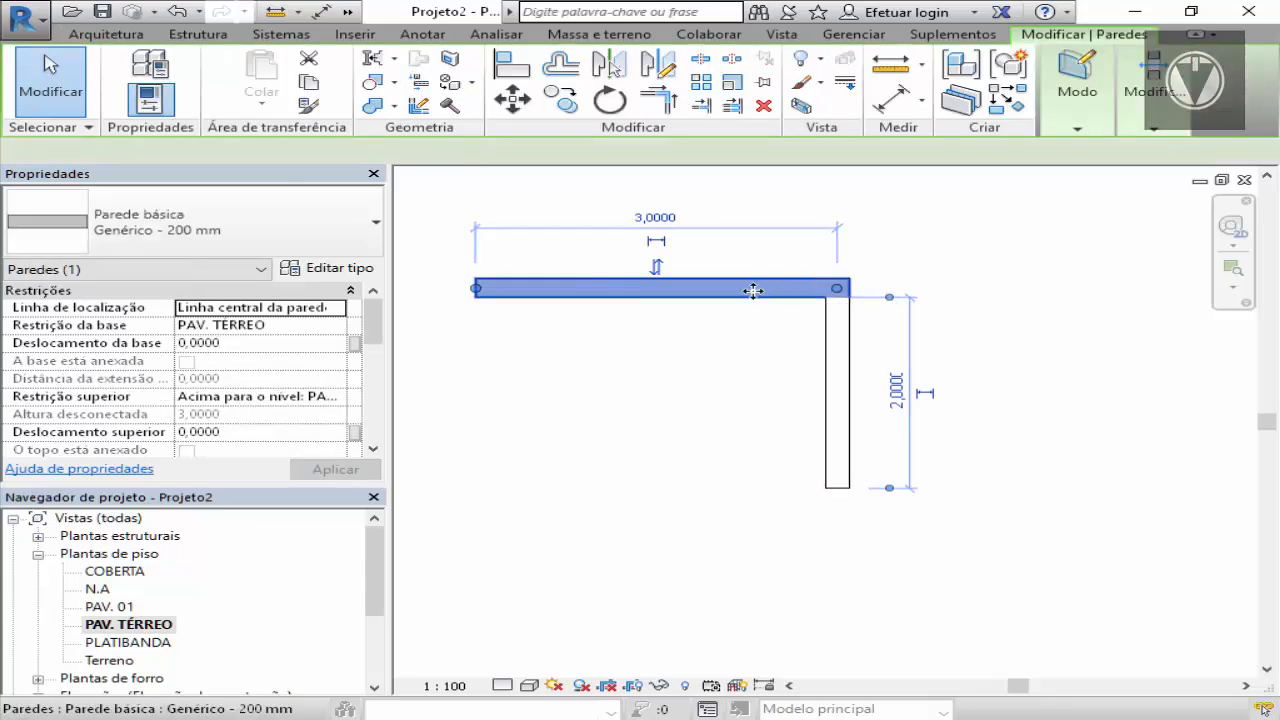
pyautogui.scroll(5, 840, 286)
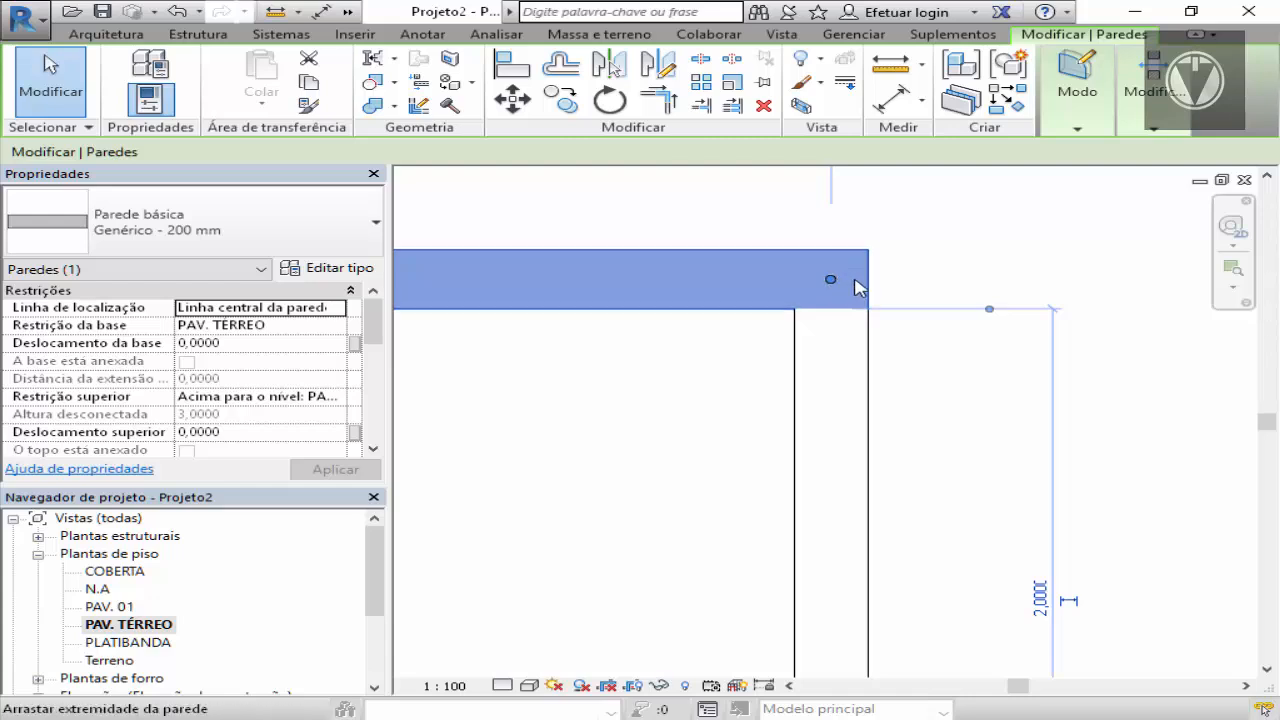
pyautogui.scroll(-5, 840, 286)
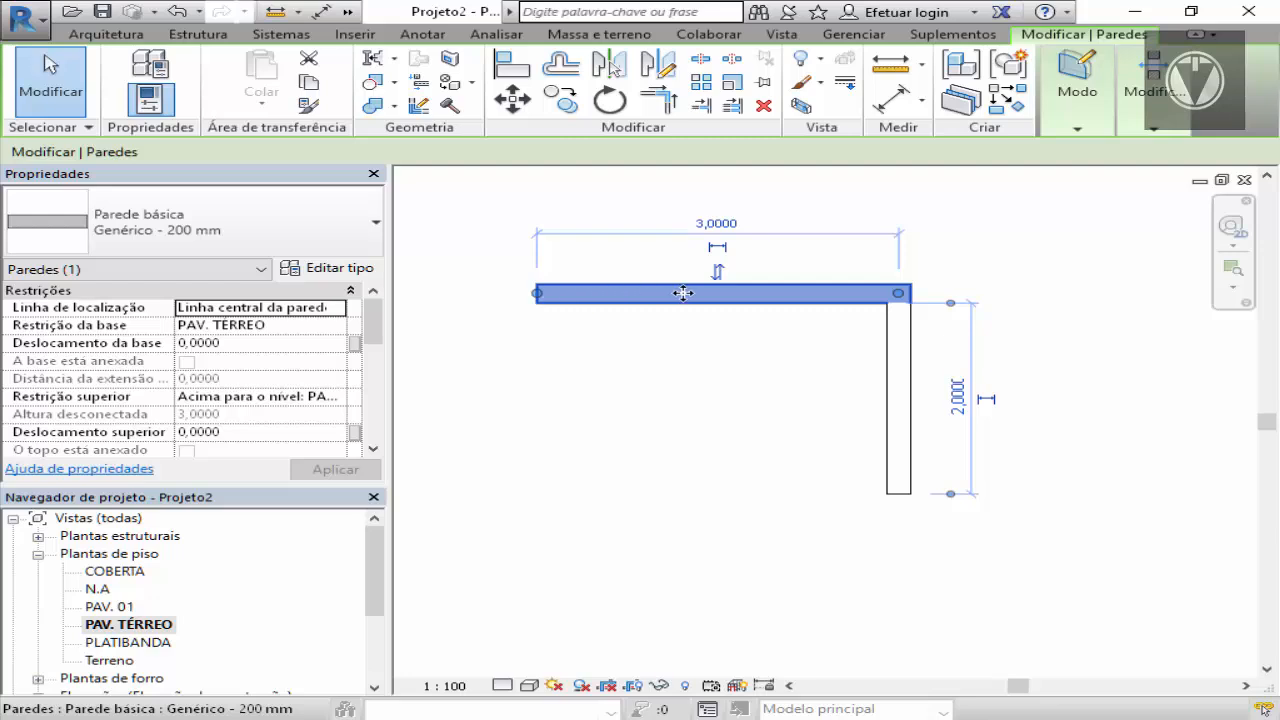
pyautogui.click(800, 385)
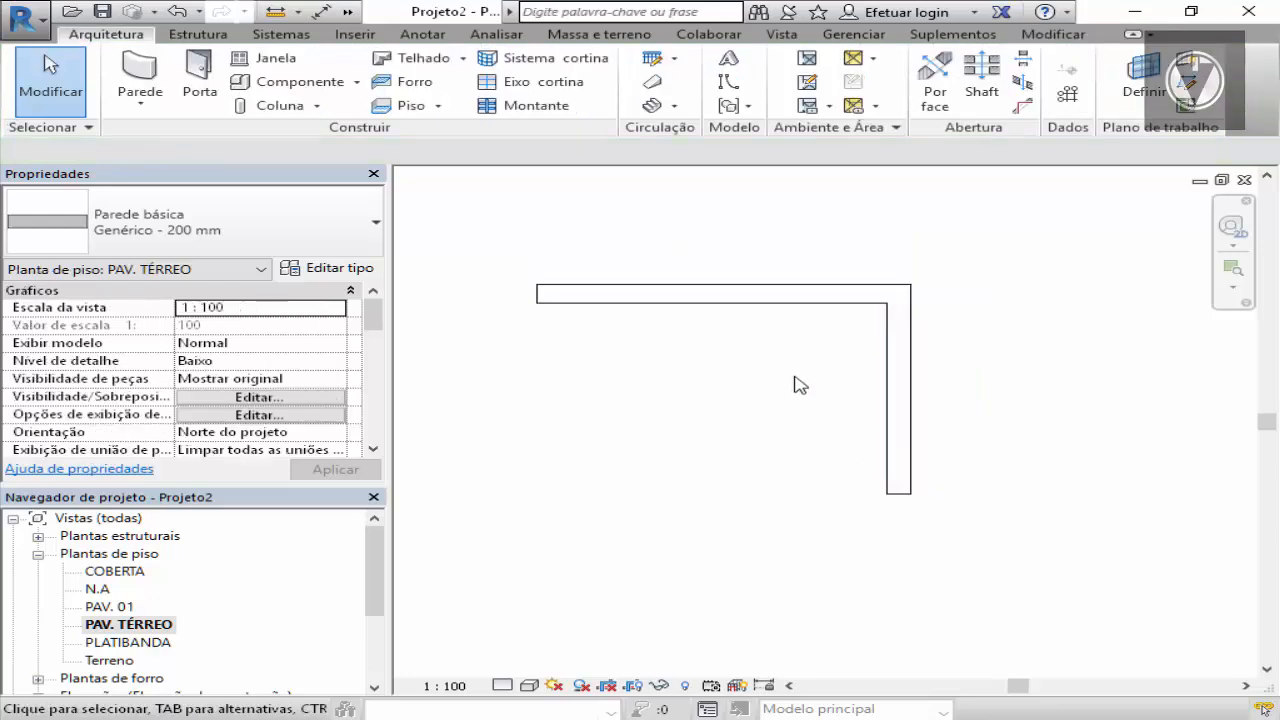
# Cut the vertical wall out of the plan, keeping only the horizontal wall
pyautogui.click(892, 366)
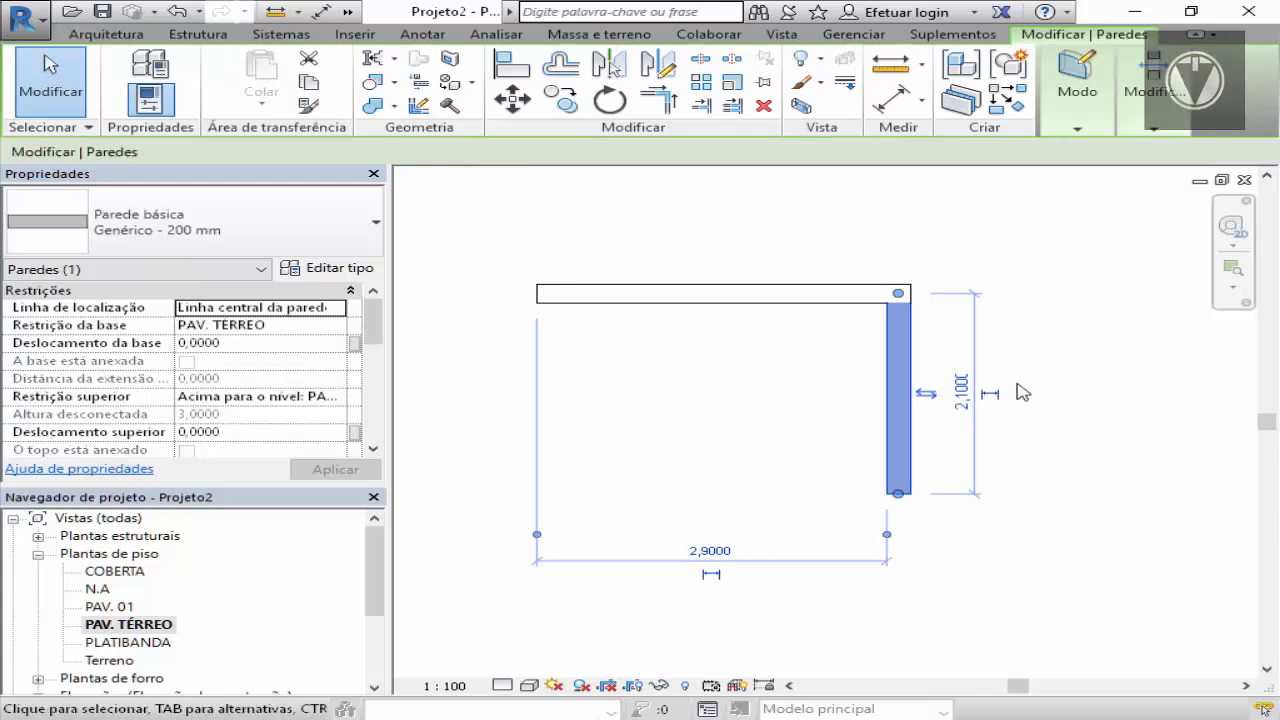
pyautogui.hotkey('ctrl', 'x')
pyautogui.click(860, 292)
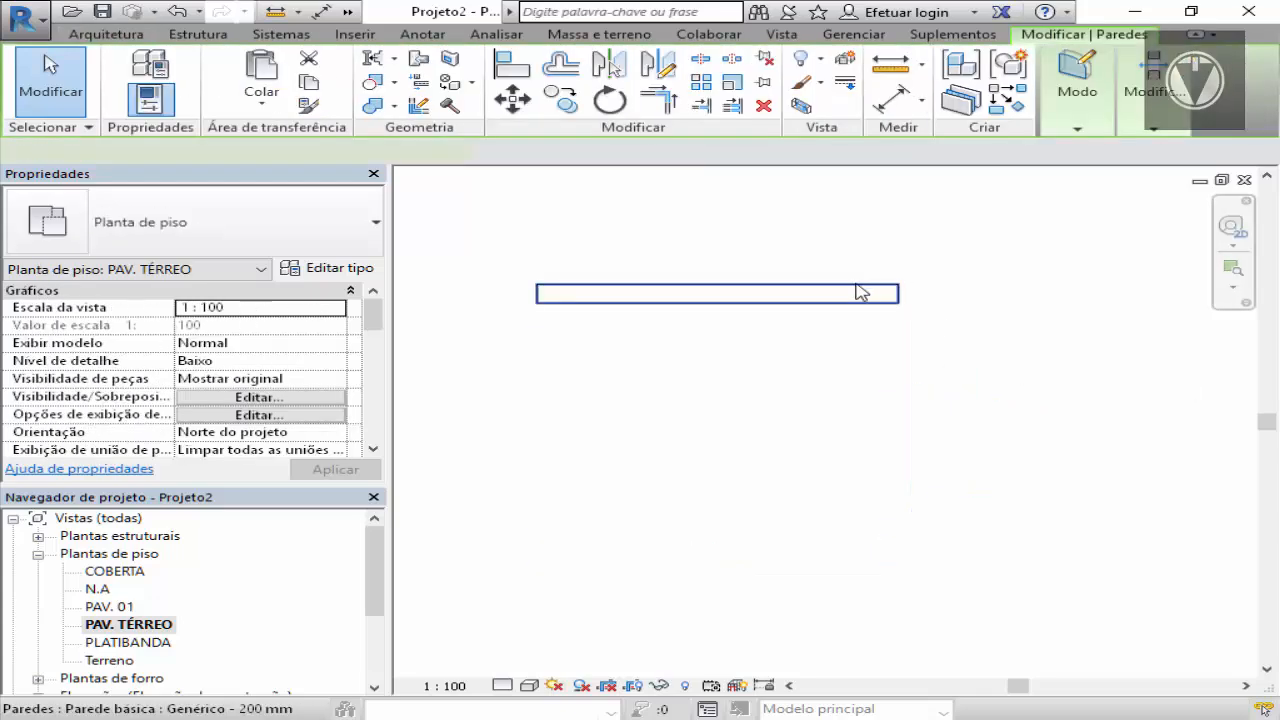
pyautogui.click(700, 346)
pyautogui.scroll(-2, 811, 287)
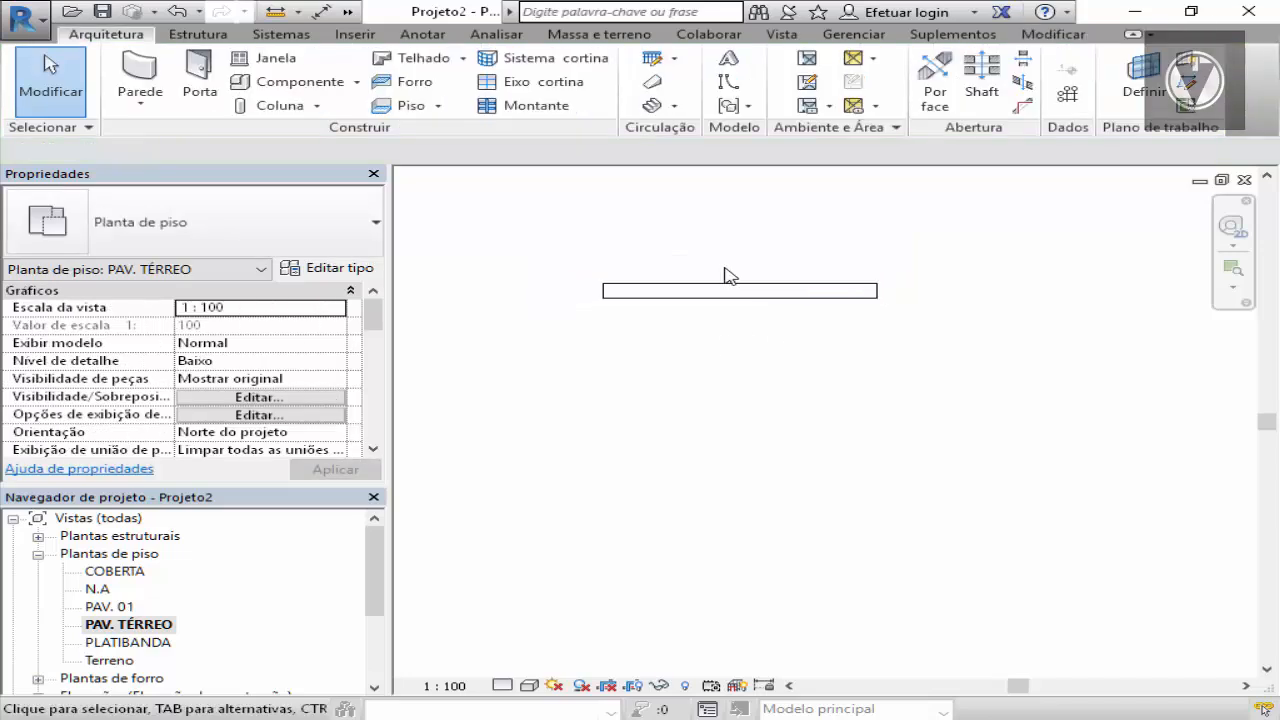
# Start a new Genérico - 200 mm wall with its location line set to Face de acabamento: Externa
pyautogui.scroll(3, 719, 272)
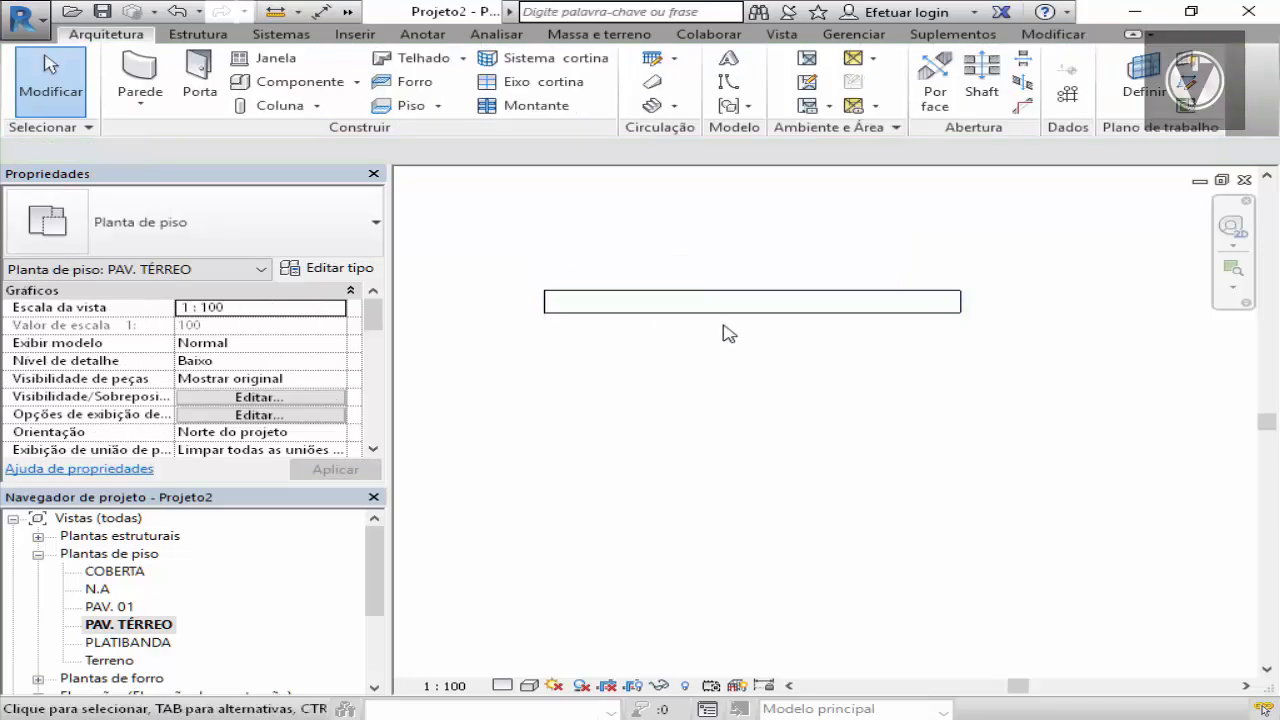
pyautogui.scroll(-1, 725, 331)
pyautogui.click(147, 87)
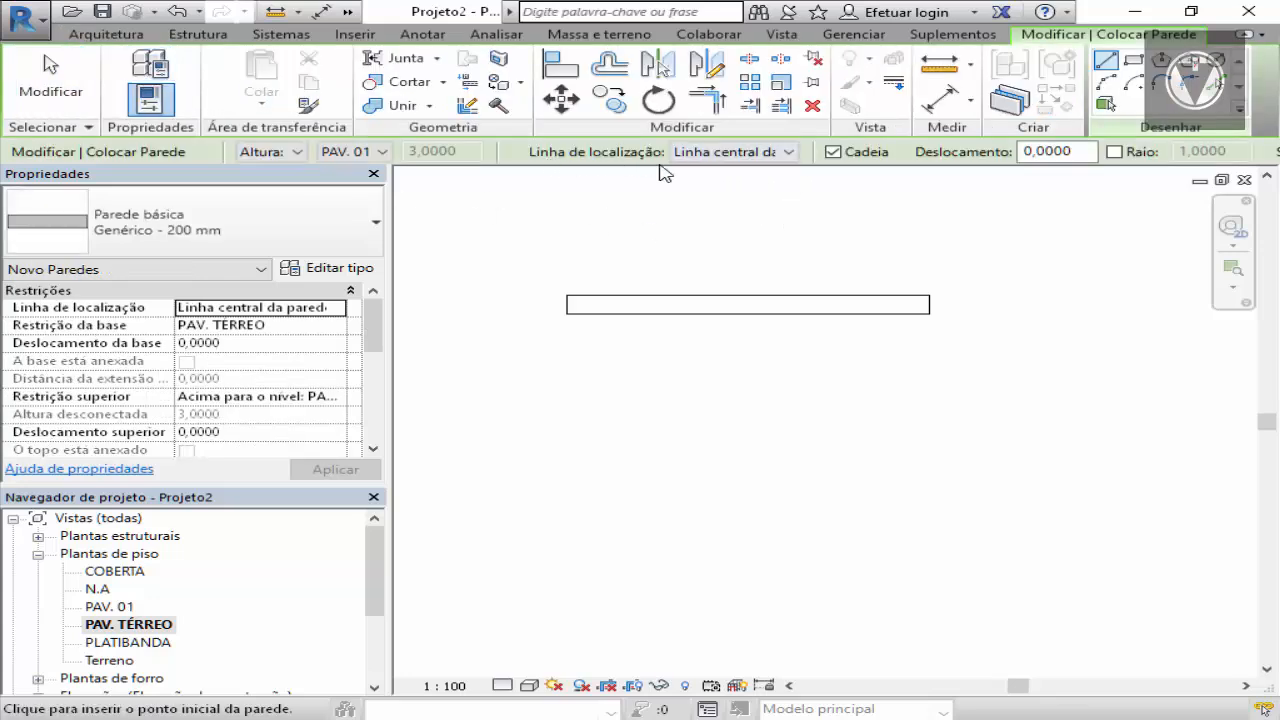
pyautogui.click(789, 152)
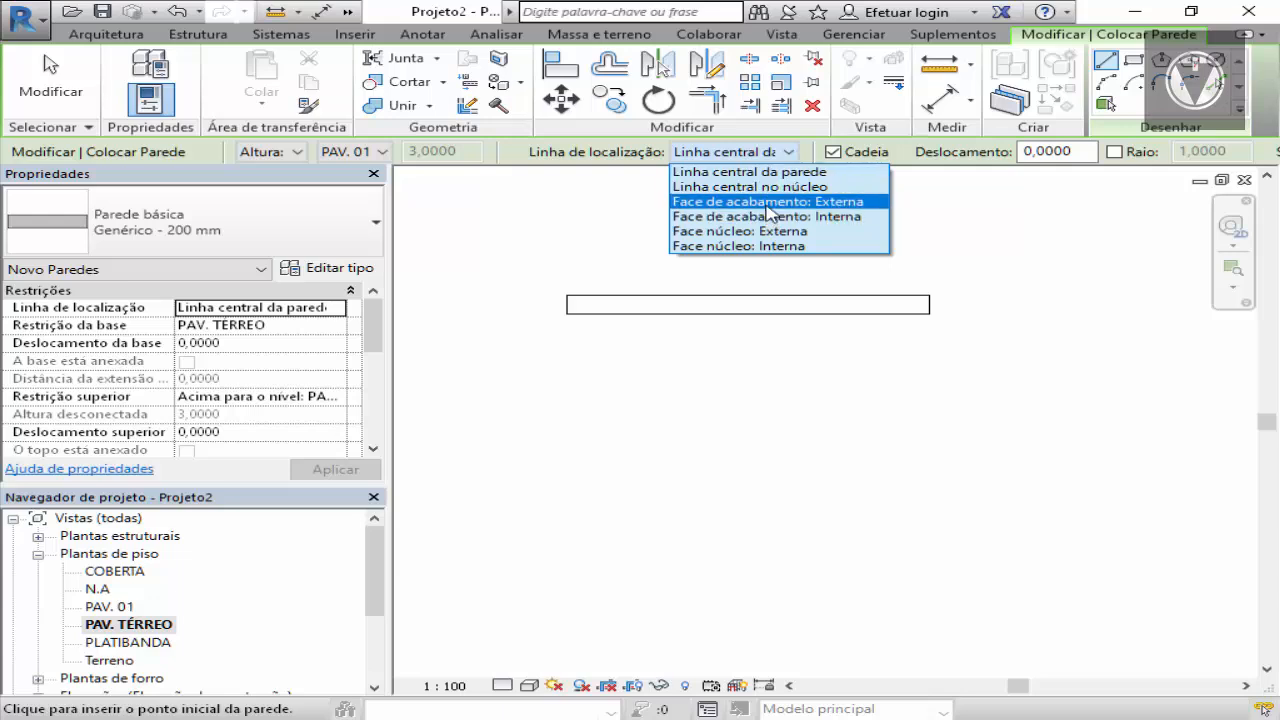
pyautogui.click(768, 207)
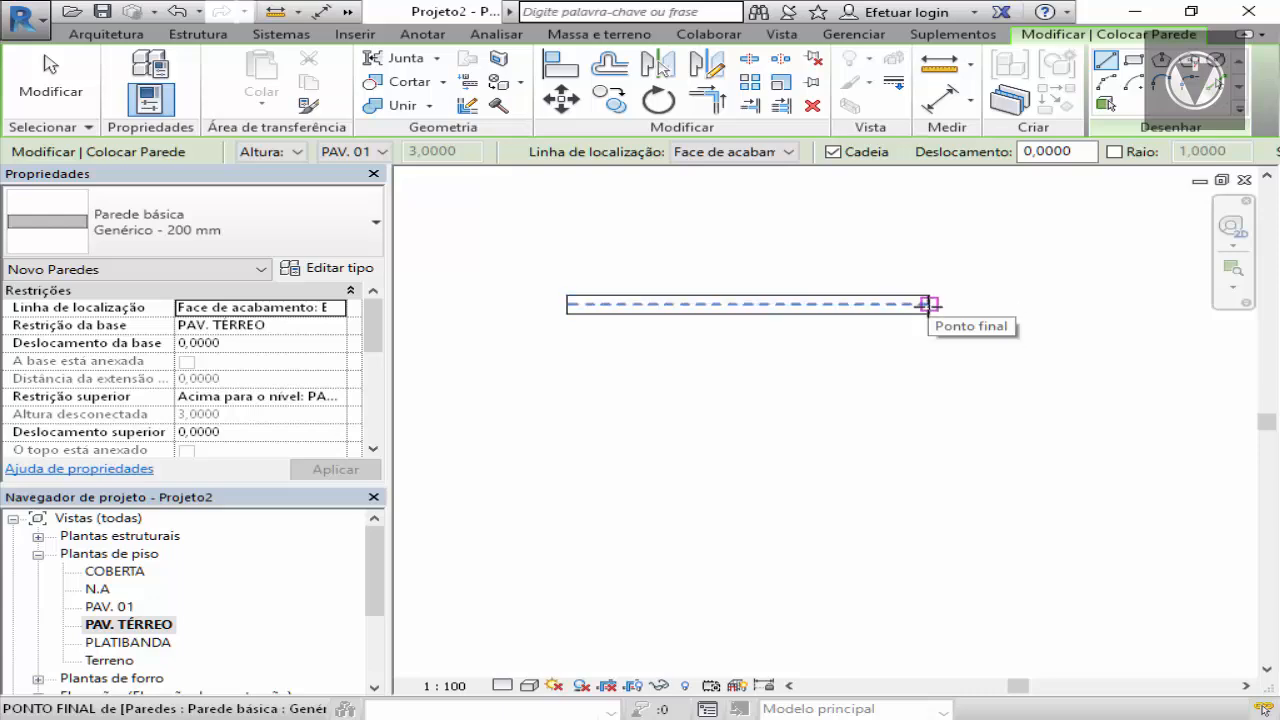
# Draw a vertical wall 2.5 m long down from the lower right corner of the horizontal wall, ending the Wall command
pyautogui.click(929, 313)
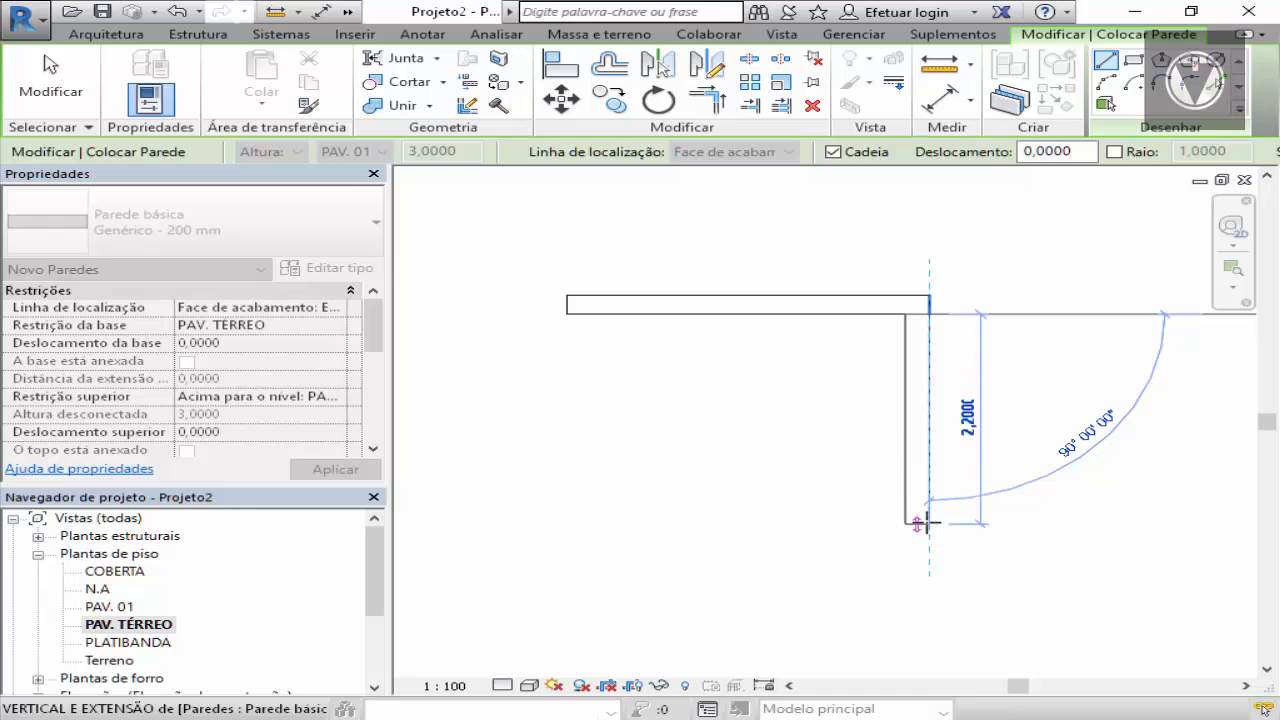
pyautogui.scroll(1, 924, 522)
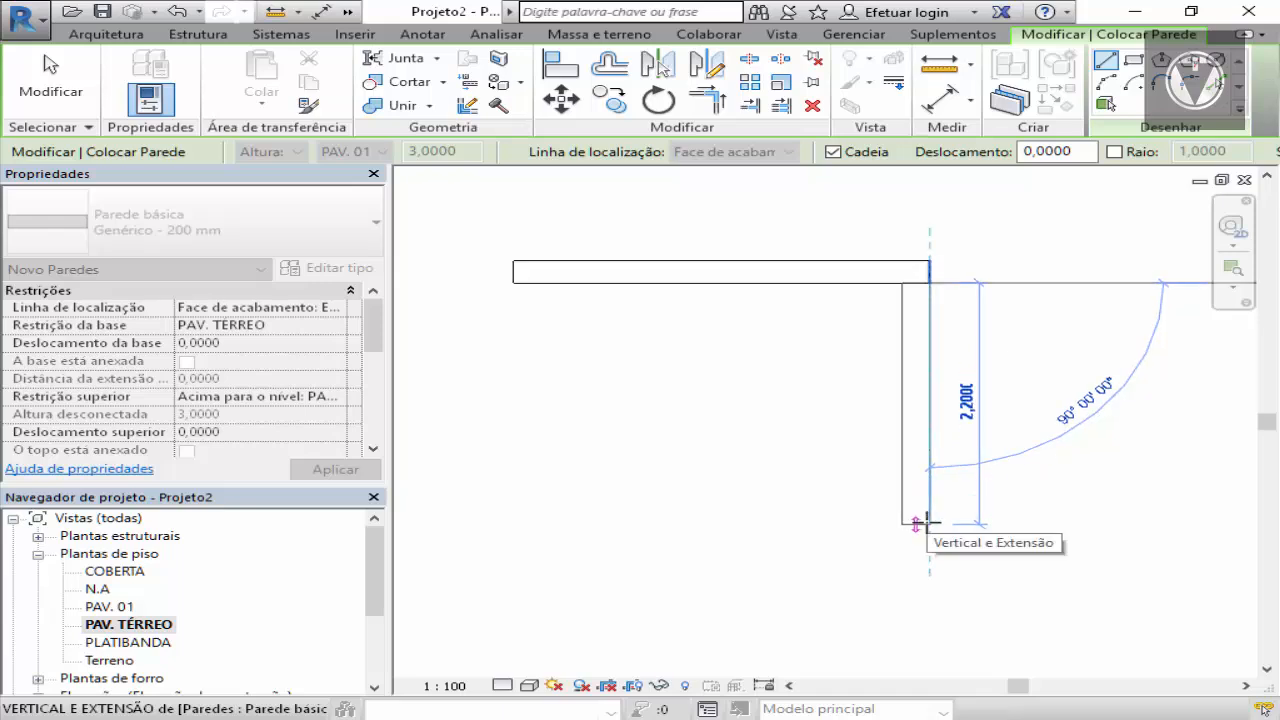
pyautogui.scroll(-2, 924, 522)
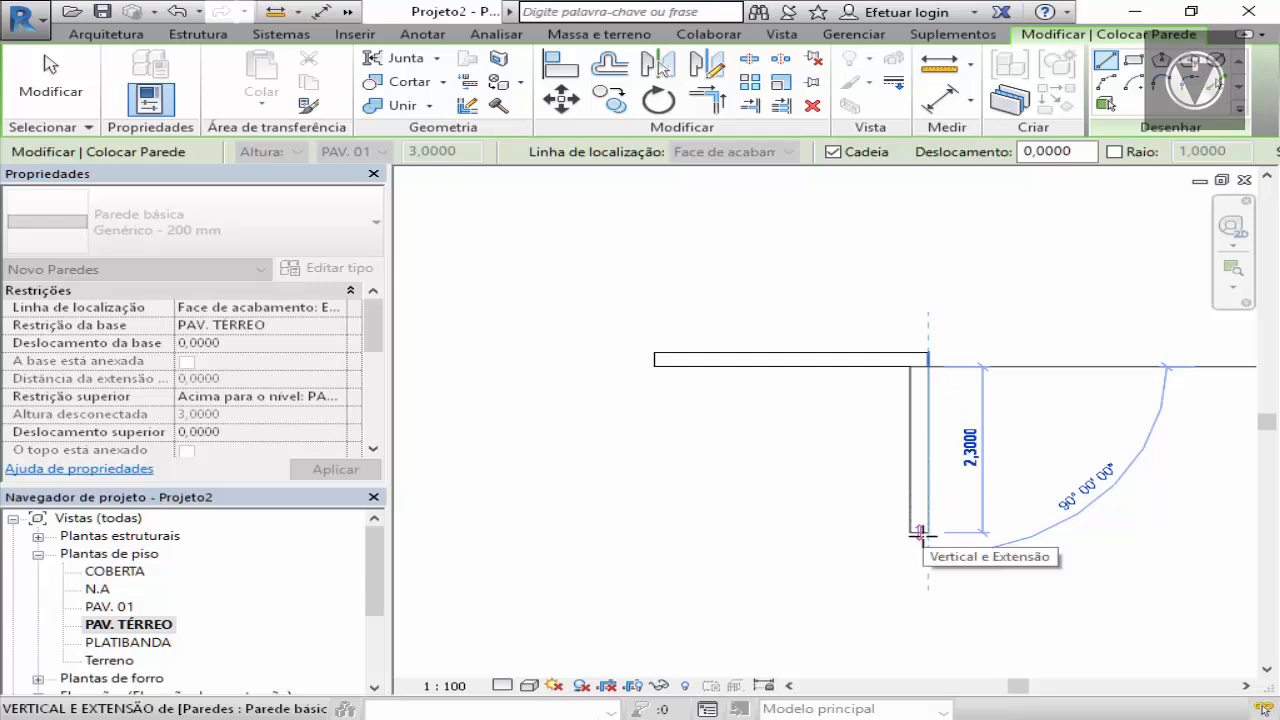
pyautogui.write('2.')
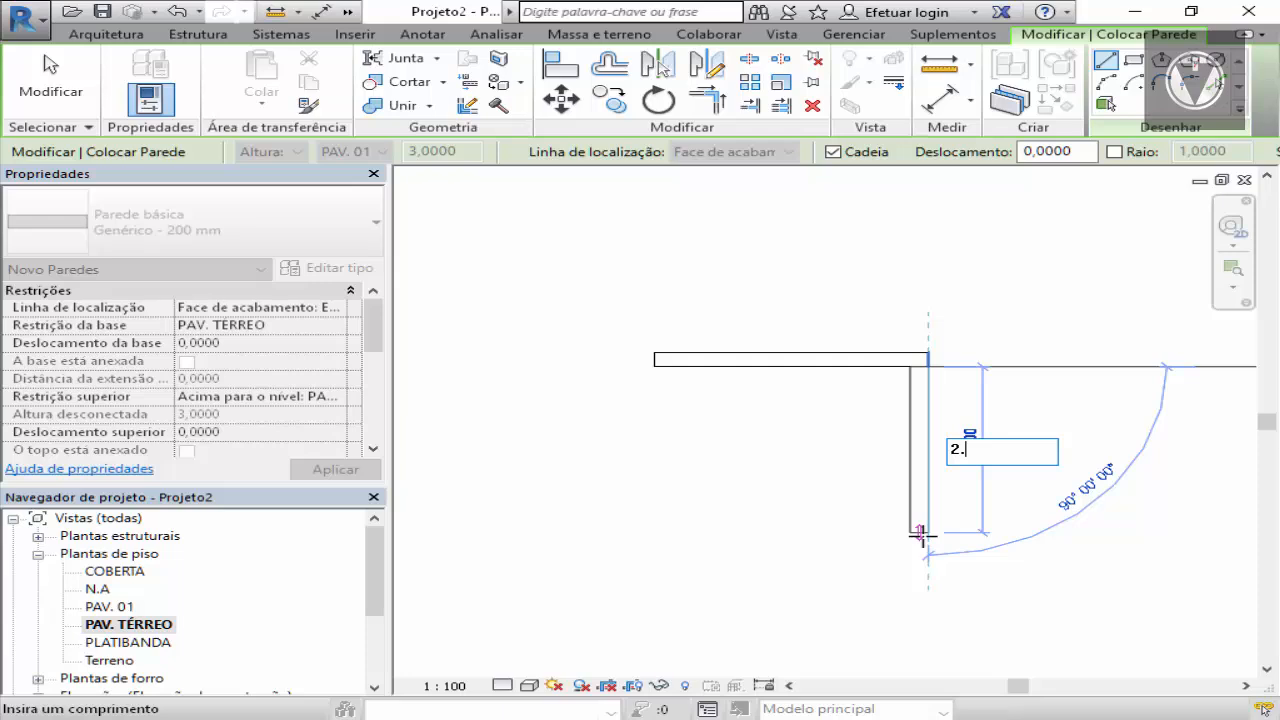
pyautogui.write('5')
pyautogui.press('BackSpace')
pyautogui.write('6')
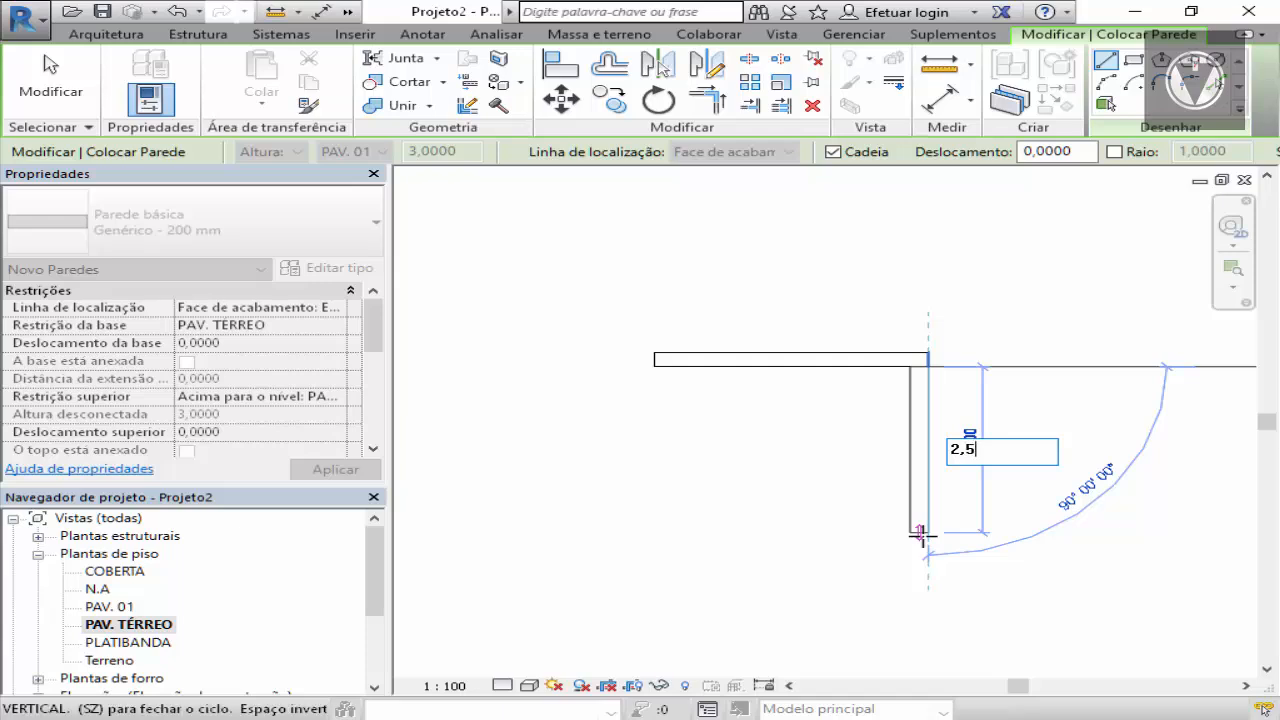
pyautogui.press('Return')
pyautogui.press('Escape')
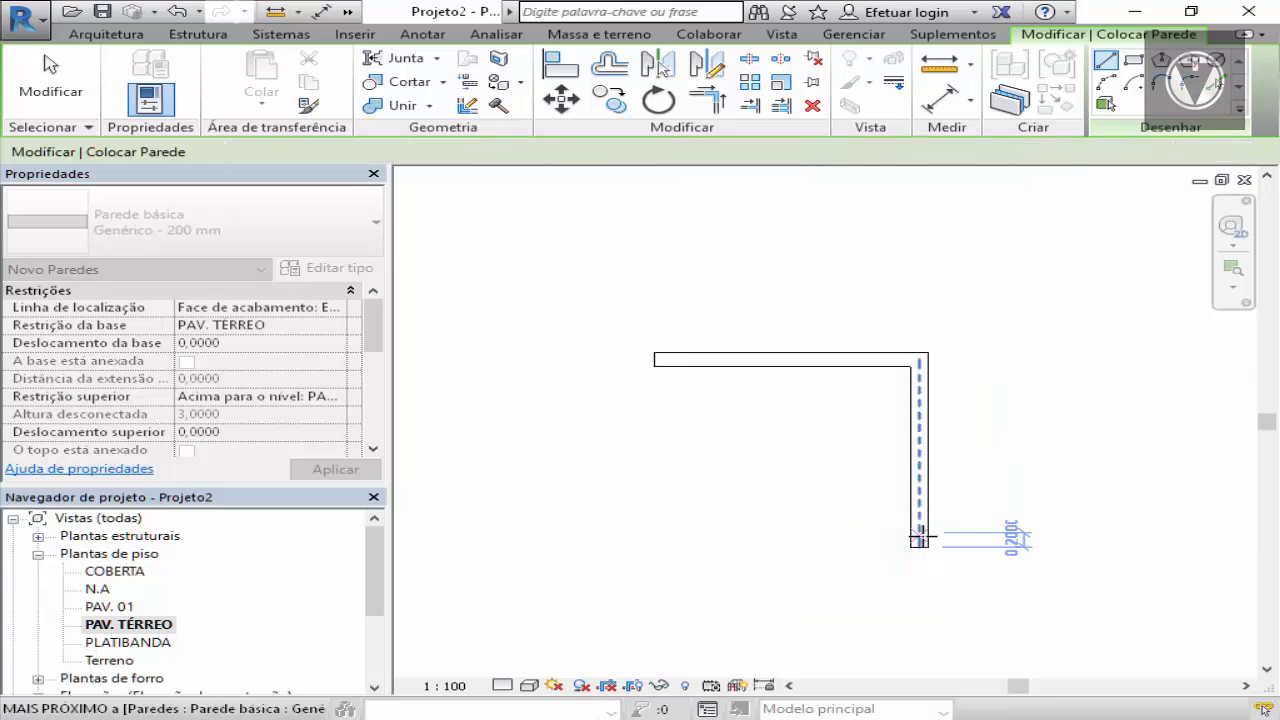
pyautogui.press('Escape')
# Delete the vertical wall, keeping only the horizontal one
pyautogui.click(924, 539)
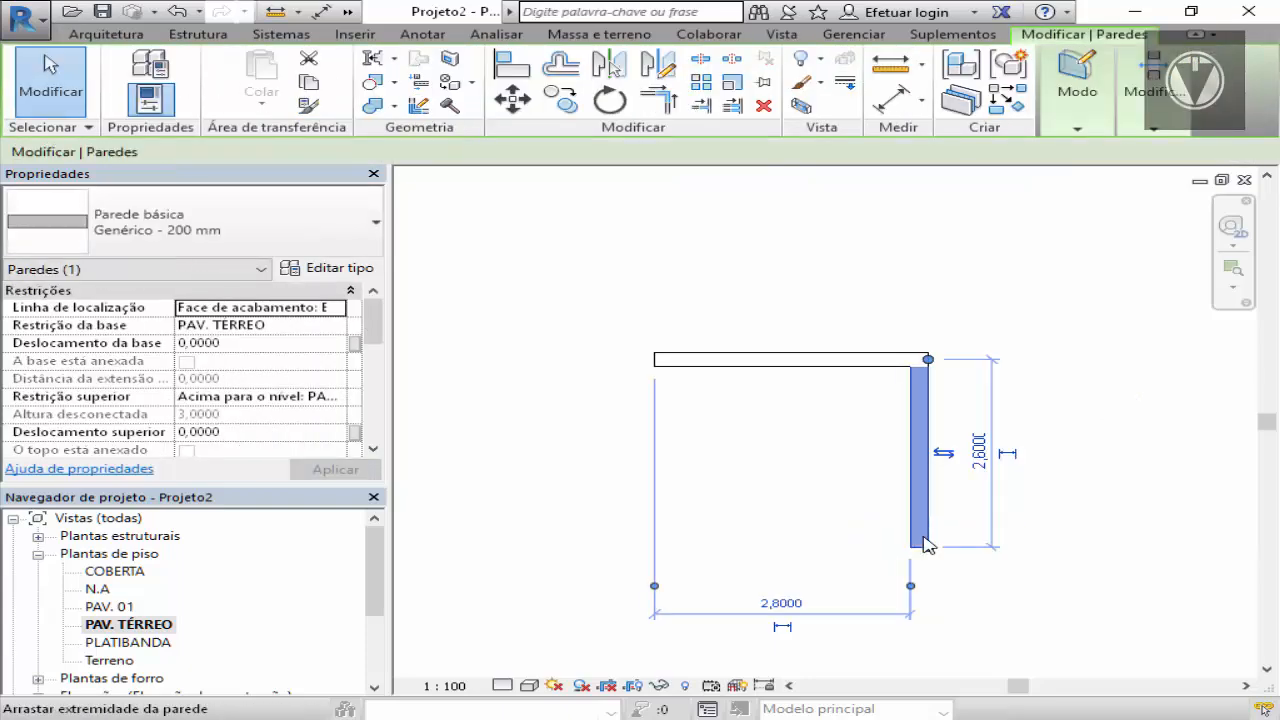
pyautogui.press('Delete')
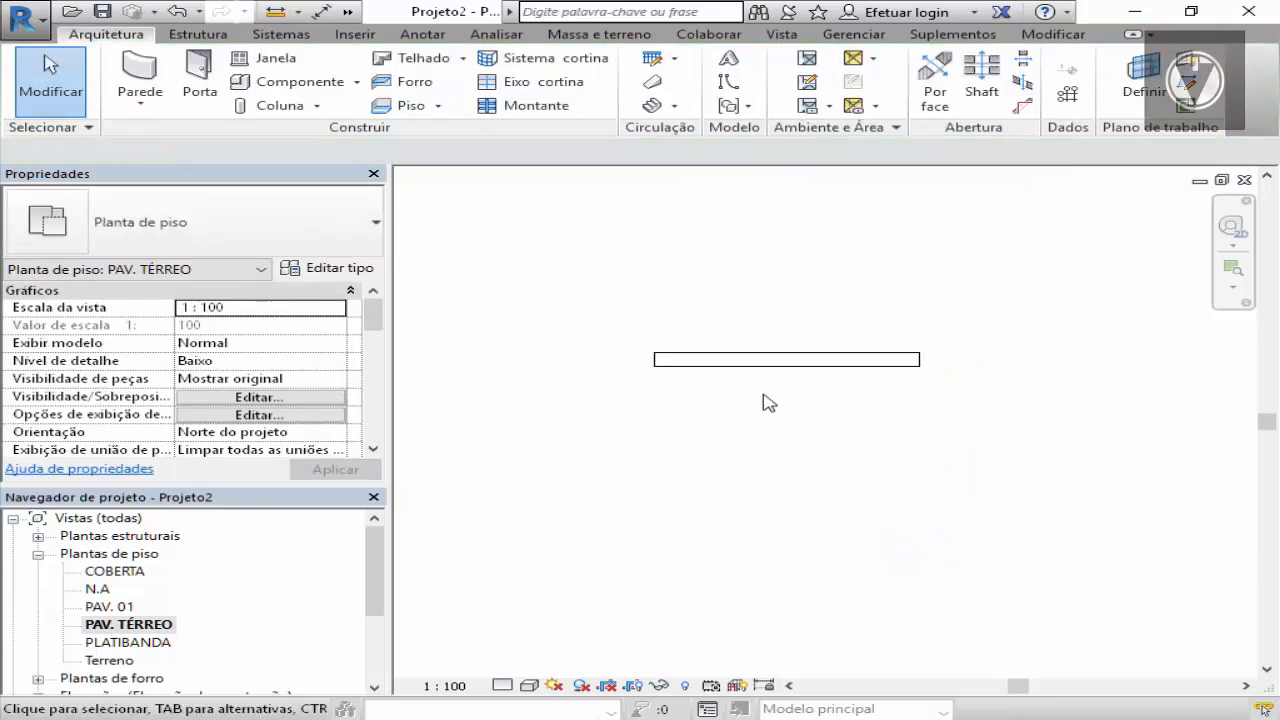
# Draw a 2.5 m vertical wall down from the horizontal wall's lower right corner, using the external finish face as location line
pyautogui.click(140, 80)
pyautogui.click(920, 367)
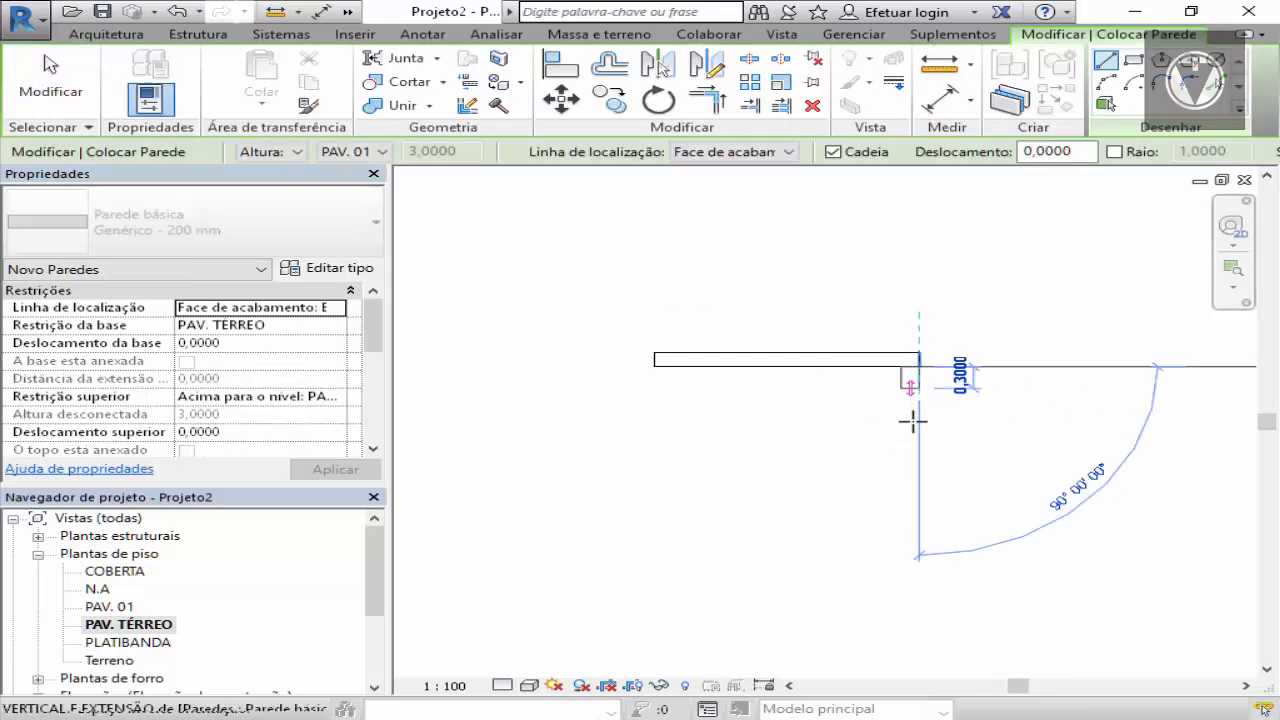
pyautogui.write('2.')
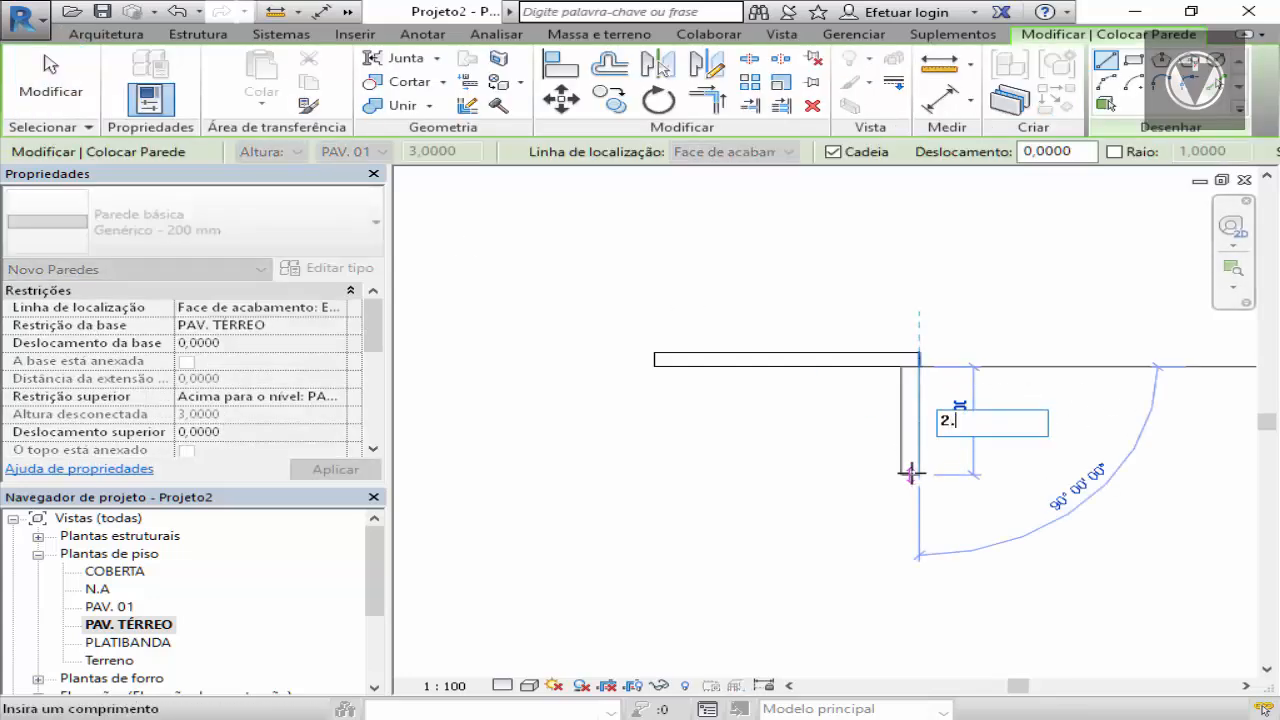
pyautogui.write('5')
pyautogui.press('Return')
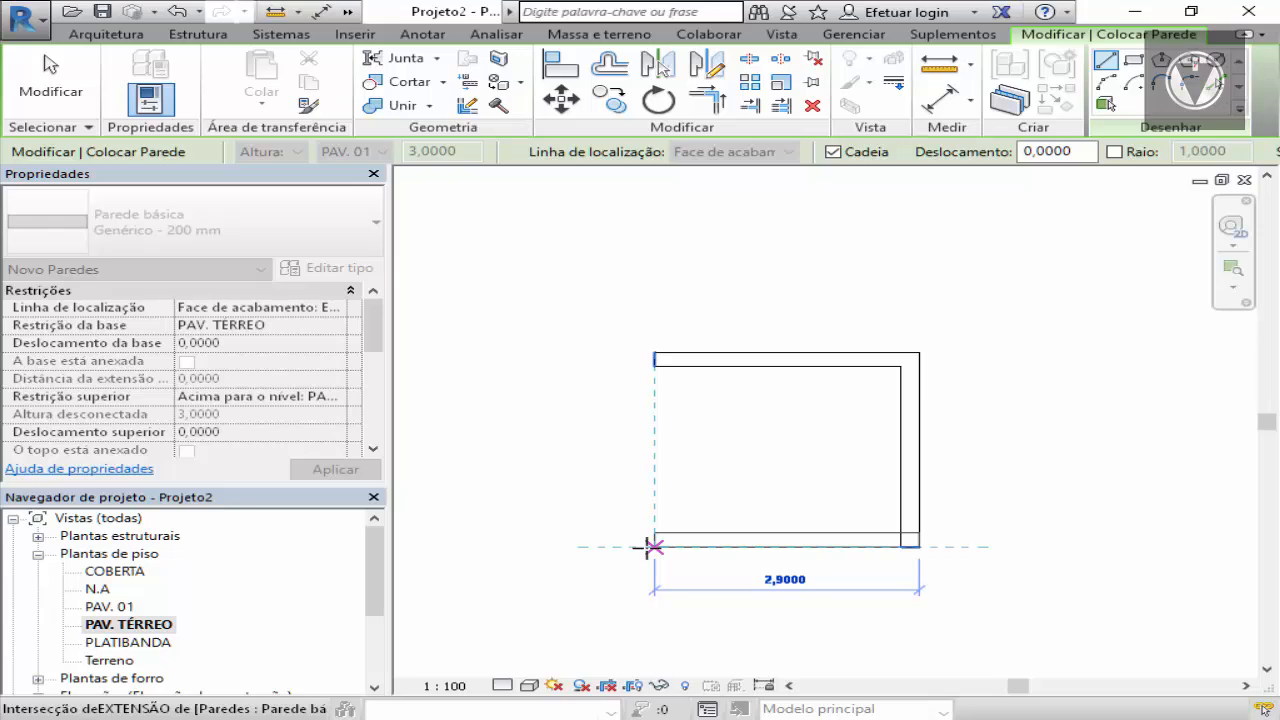
# Continue the chain with a lower wall about 2.9 m long and a left wall up to the horizontal wall, closing the rectangle
pyautogui.click(650, 546)
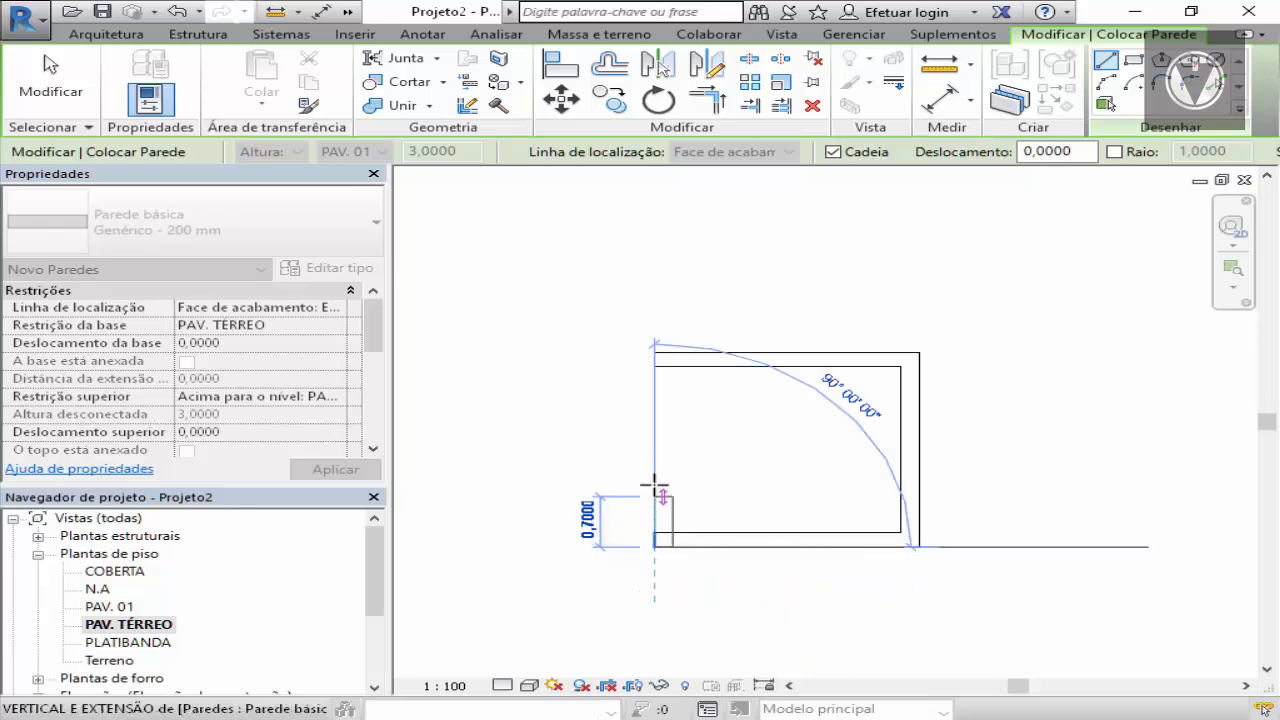
pyautogui.click(654, 366)
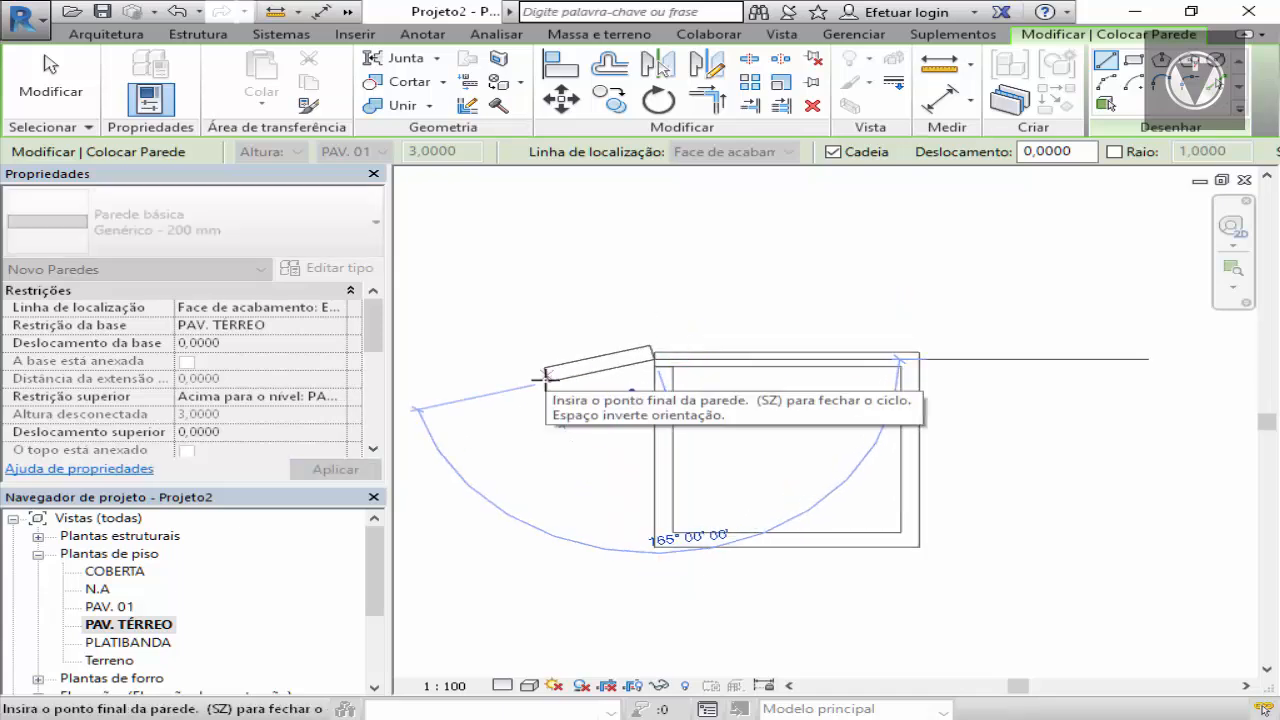
pyautogui.press('Escape')
pyautogui.press('Escape')
pyautogui.press('w')
pyautogui.press('a')
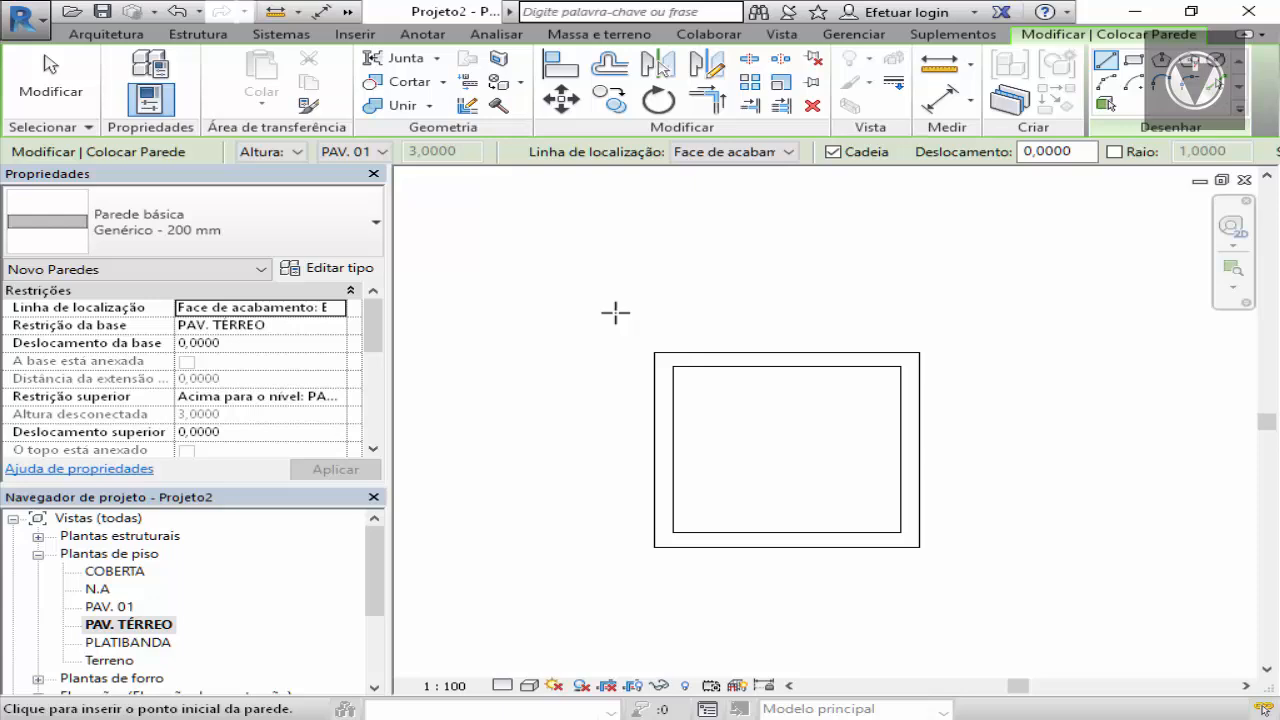
pyautogui.press('Escape')
pyautogui.press('Escape')
# Examine the outer and inner faces of the closed wall rectangle and its upper corners
pyautogui.scroll(-2, 795, 330)
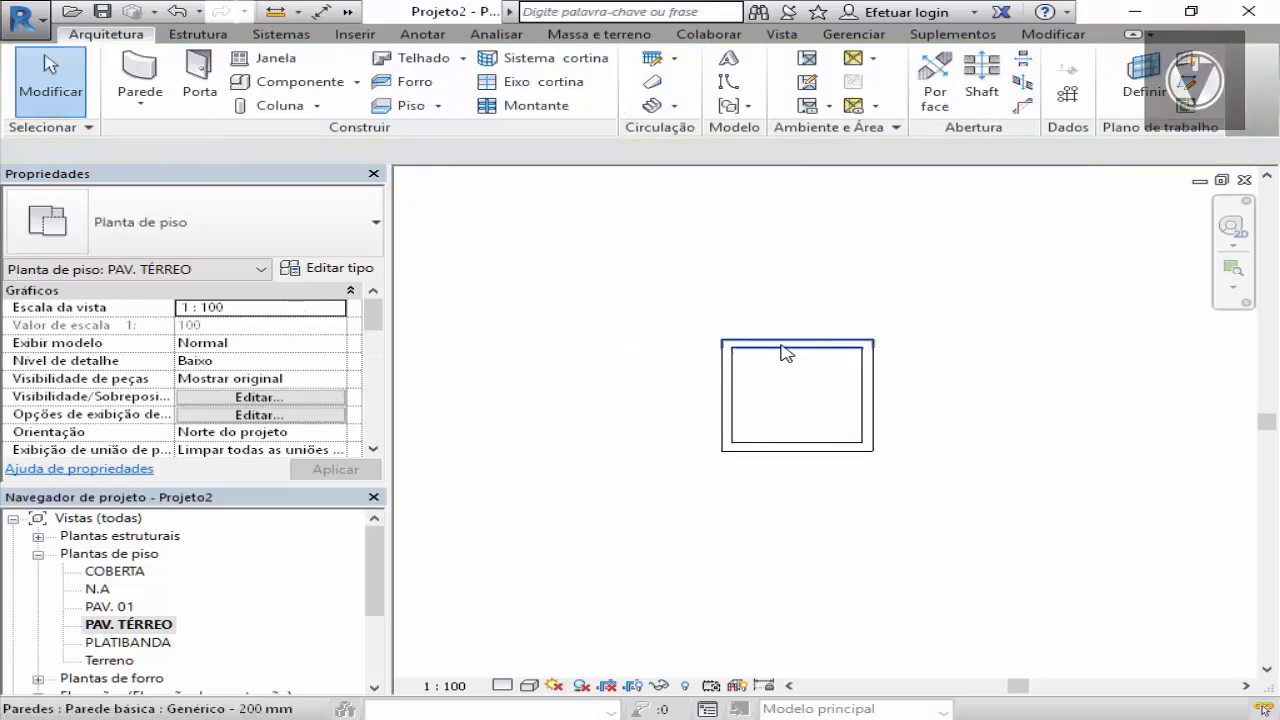
pyautogui.scroll(2, 788, 340)
pyautogui.scroll(-1, 786, 309)
pyautogui.scroll(1, 705, 330)
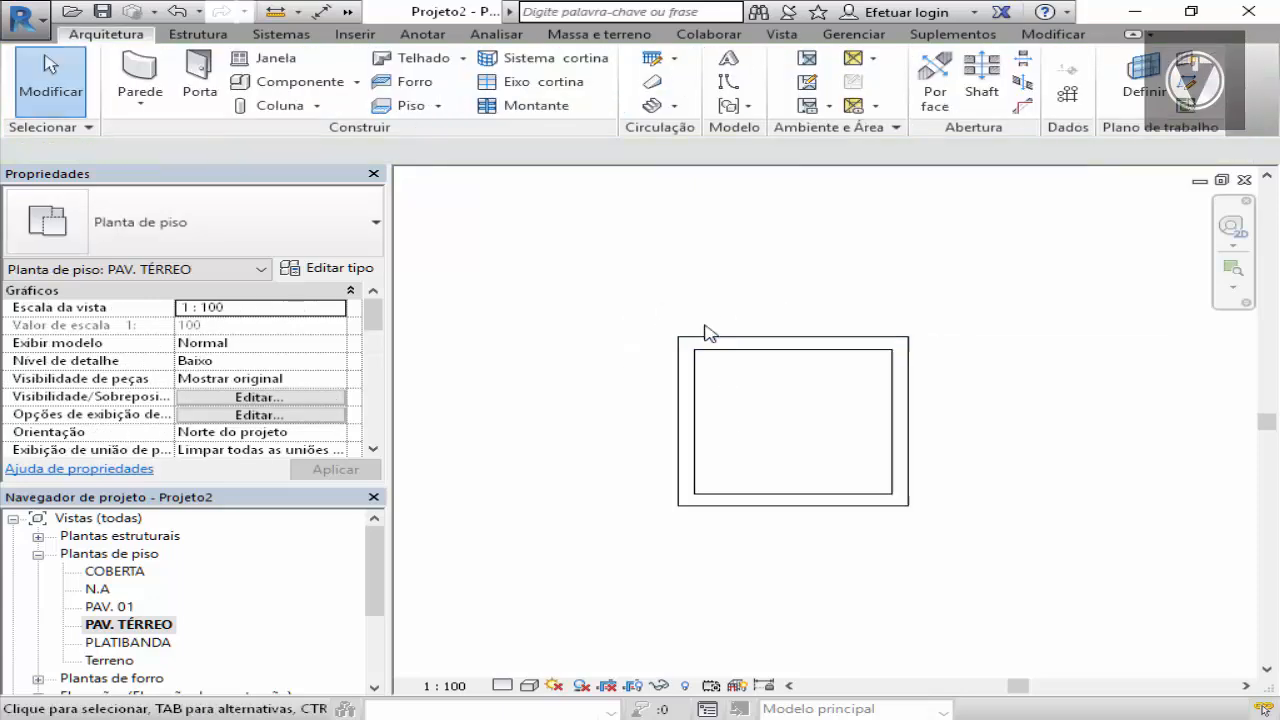
pyautogui.scroll(2, 706, 403)
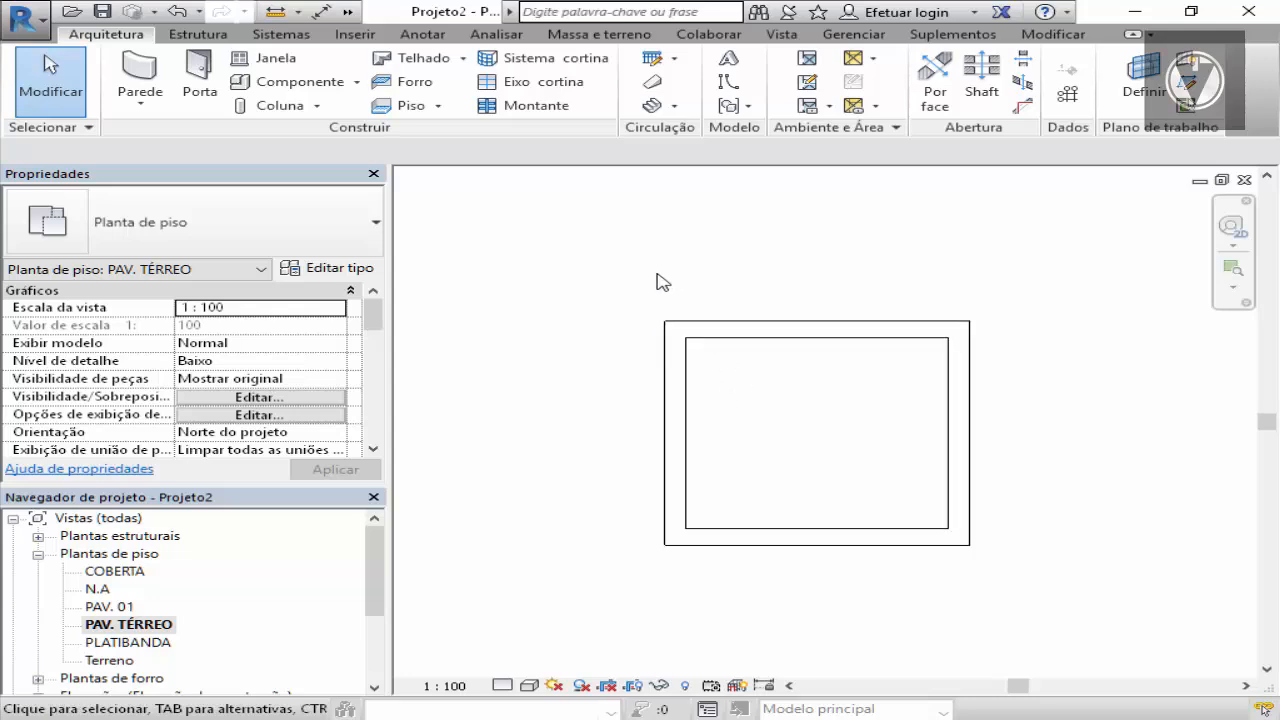
pyautogui.scroll(-1, 672, 320)
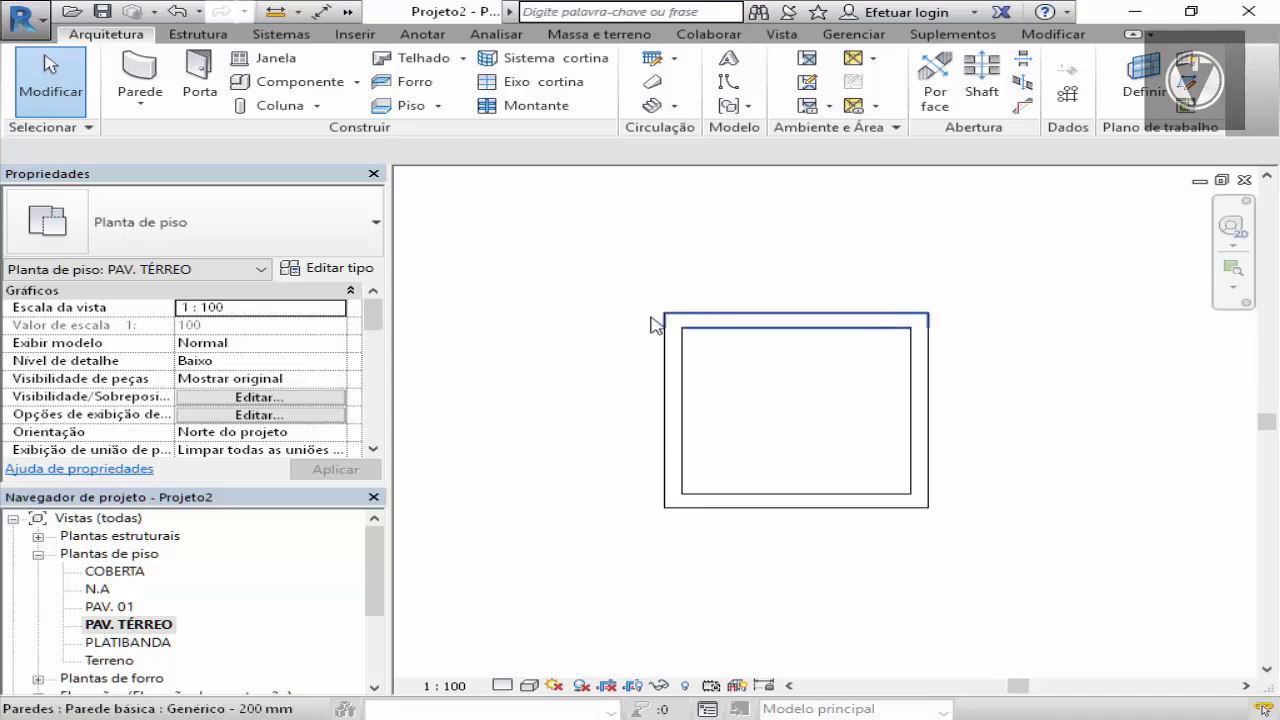
pyautogui.scroll(1, 660, 318)
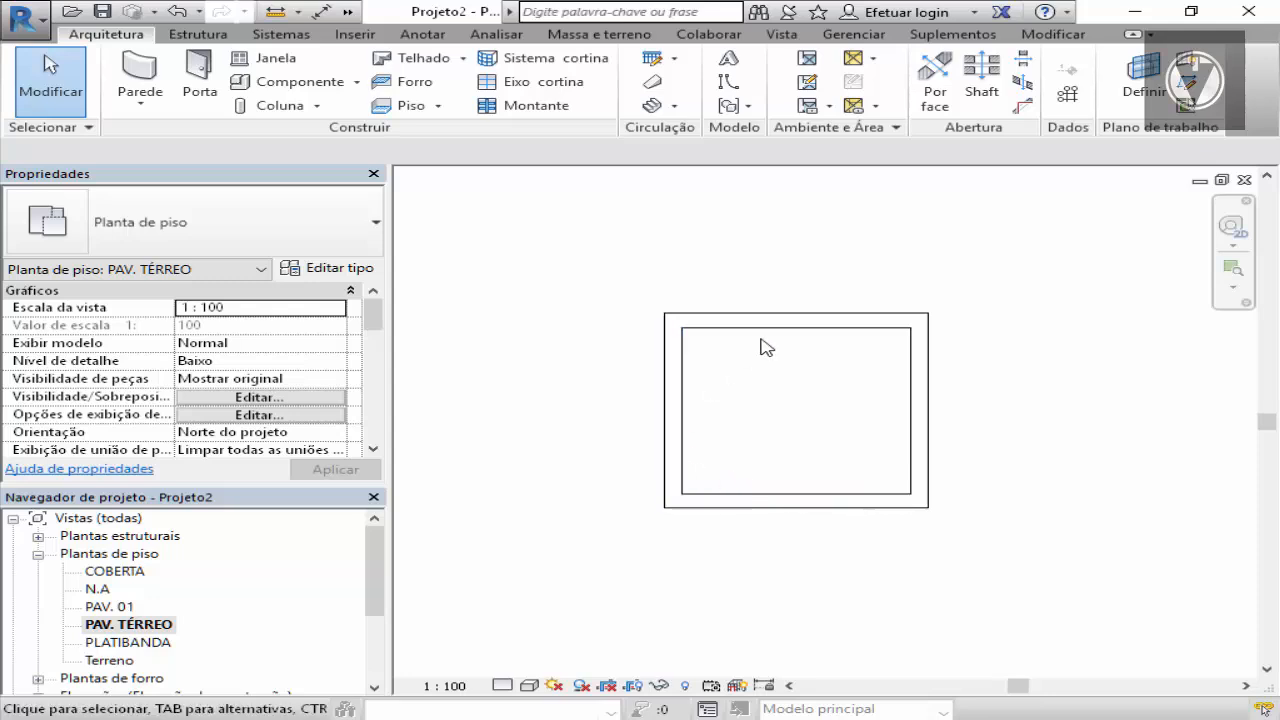
pyautogui.scroll(-2, 766, 347)
pyautogui.scroll(2, 762, 346)
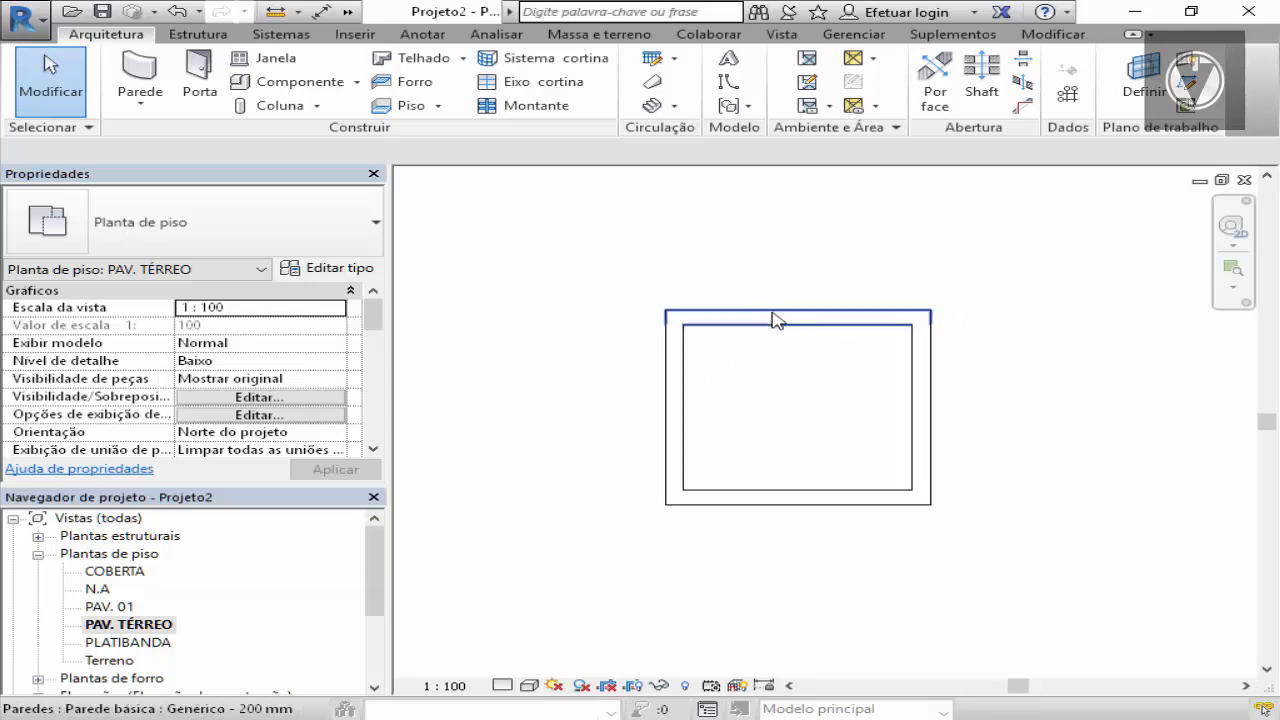
pyautogui.scroll(-1, 775, 320)
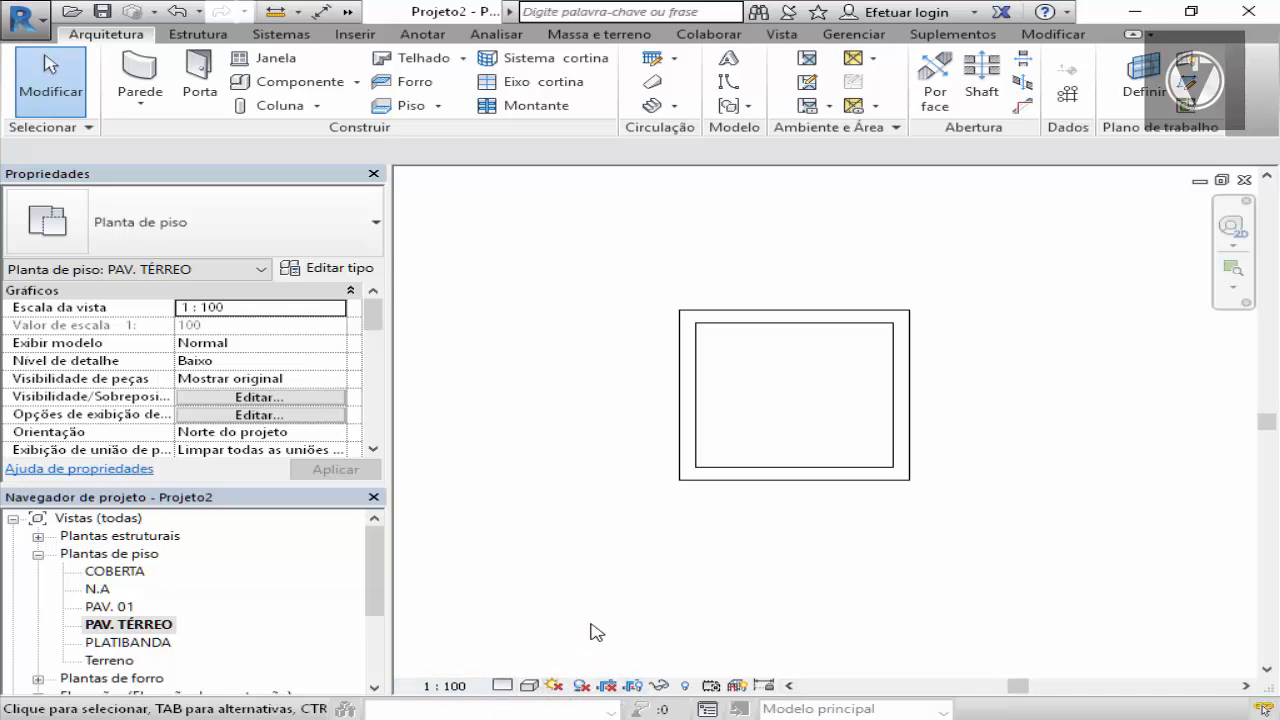
# Review the scales available for the floor plan view without choosing another one
pyautogui.click(440, 687)
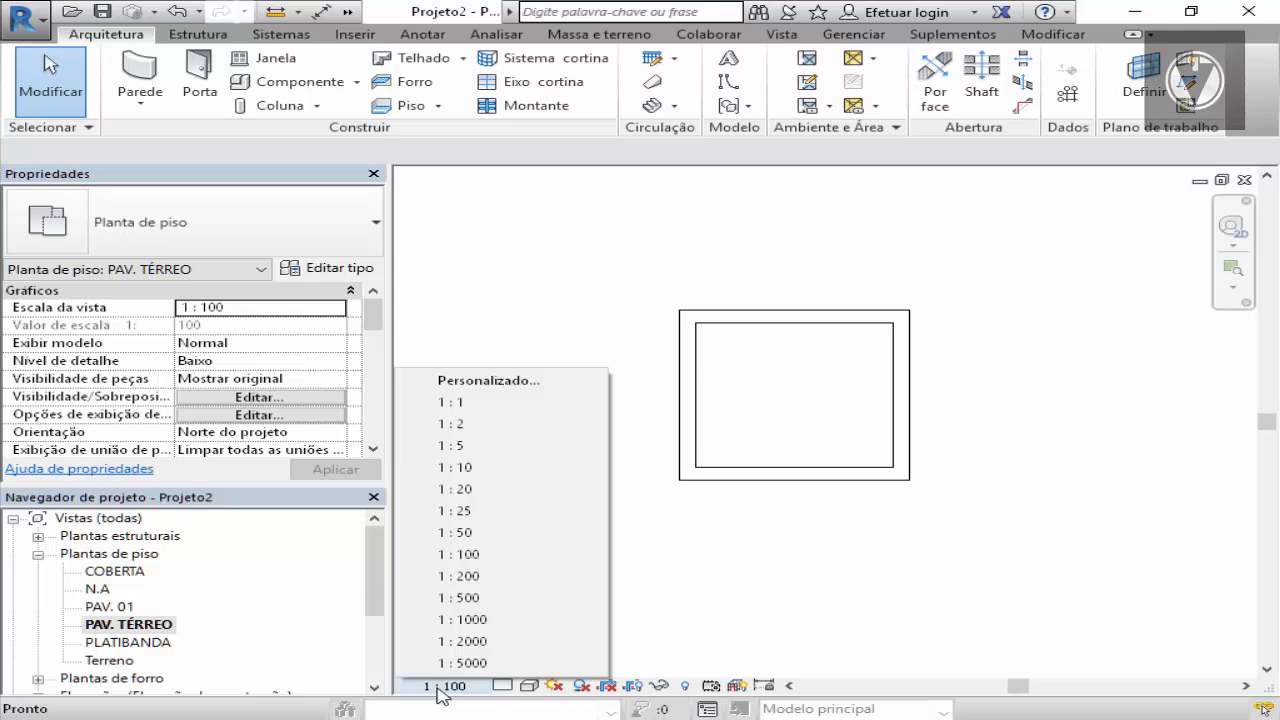
pyautogui.click(641, 619)
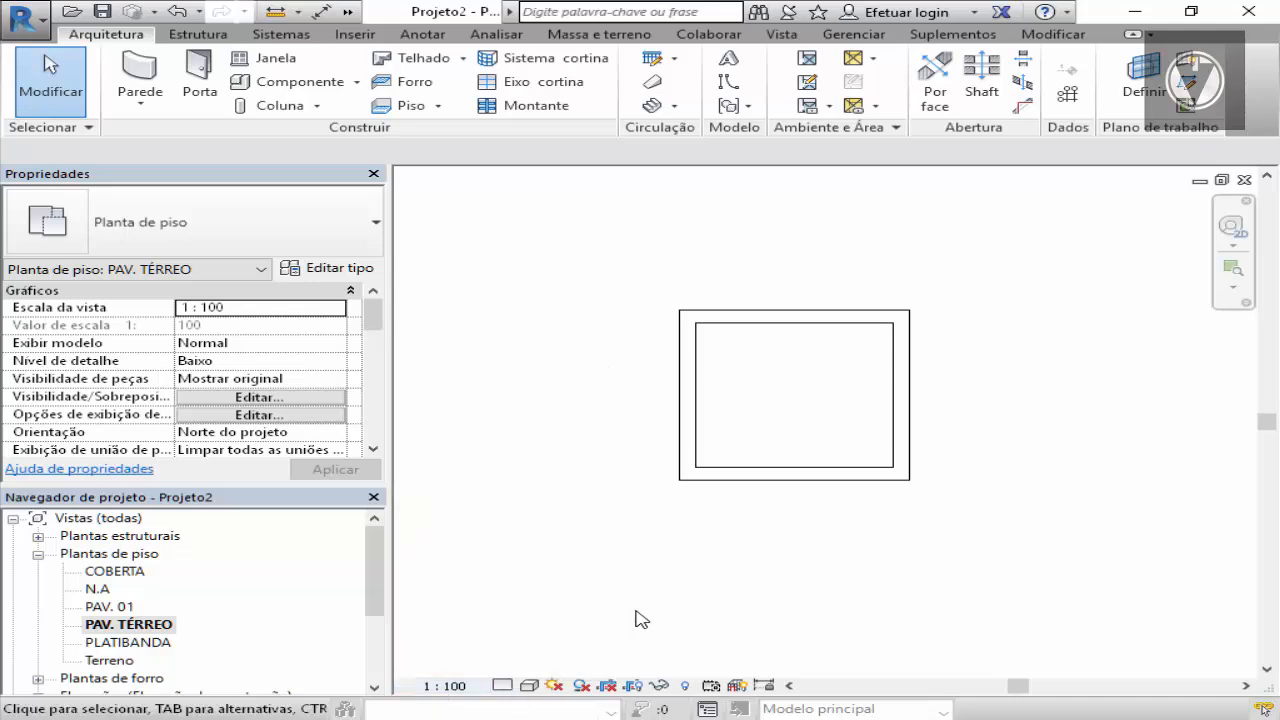
# Set the view's detail level to Alto and inspect the lower left wall corner up close
pyautogui.click(501, 686)
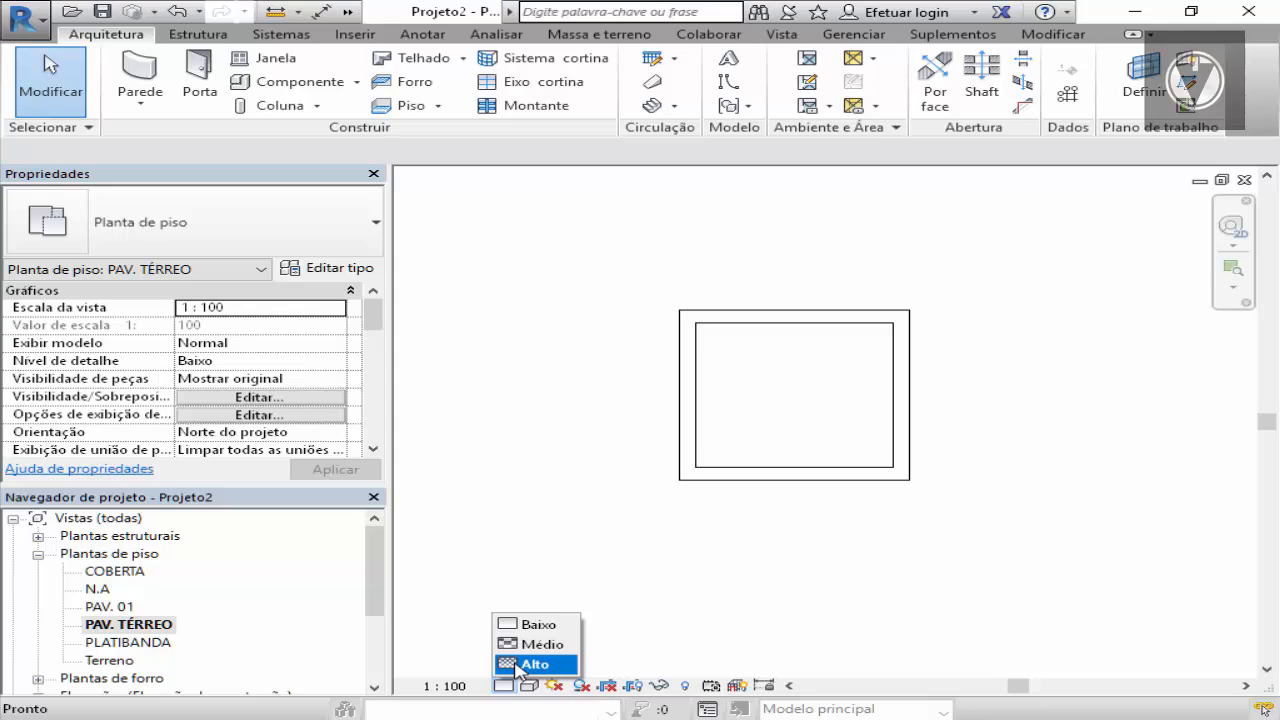
pyautogui.click(520, 665)
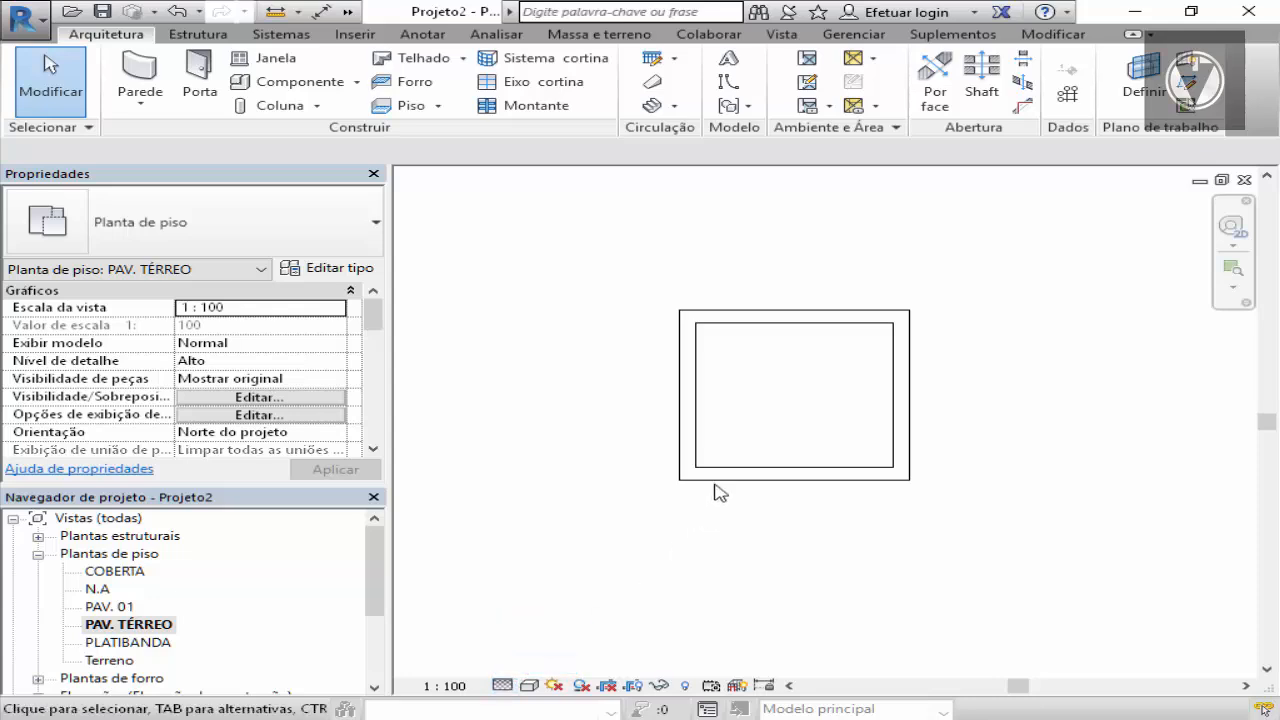
pyautogui.scroll(5, 720, 492)
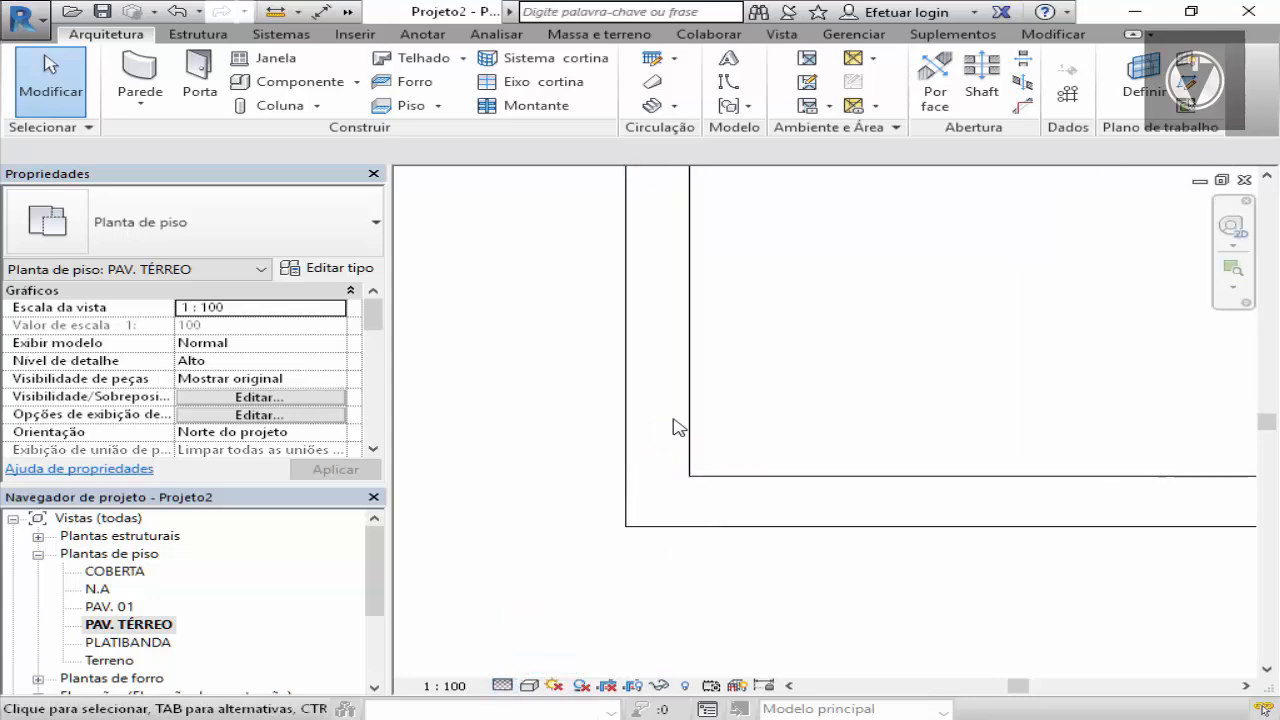
pyautogui.scroll(-5, 625, 435)
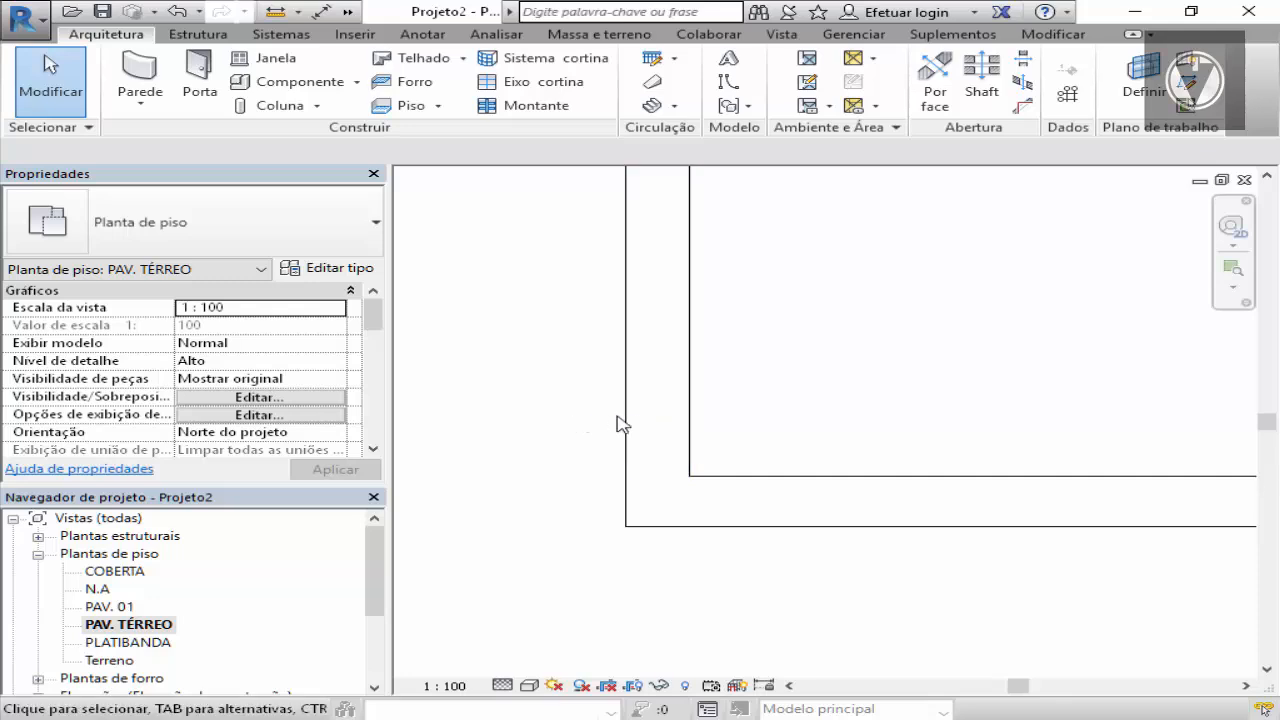
# Try the Médio detail level on the floor plan, then return the view to Baixo
pyautogui.click(502, 686)
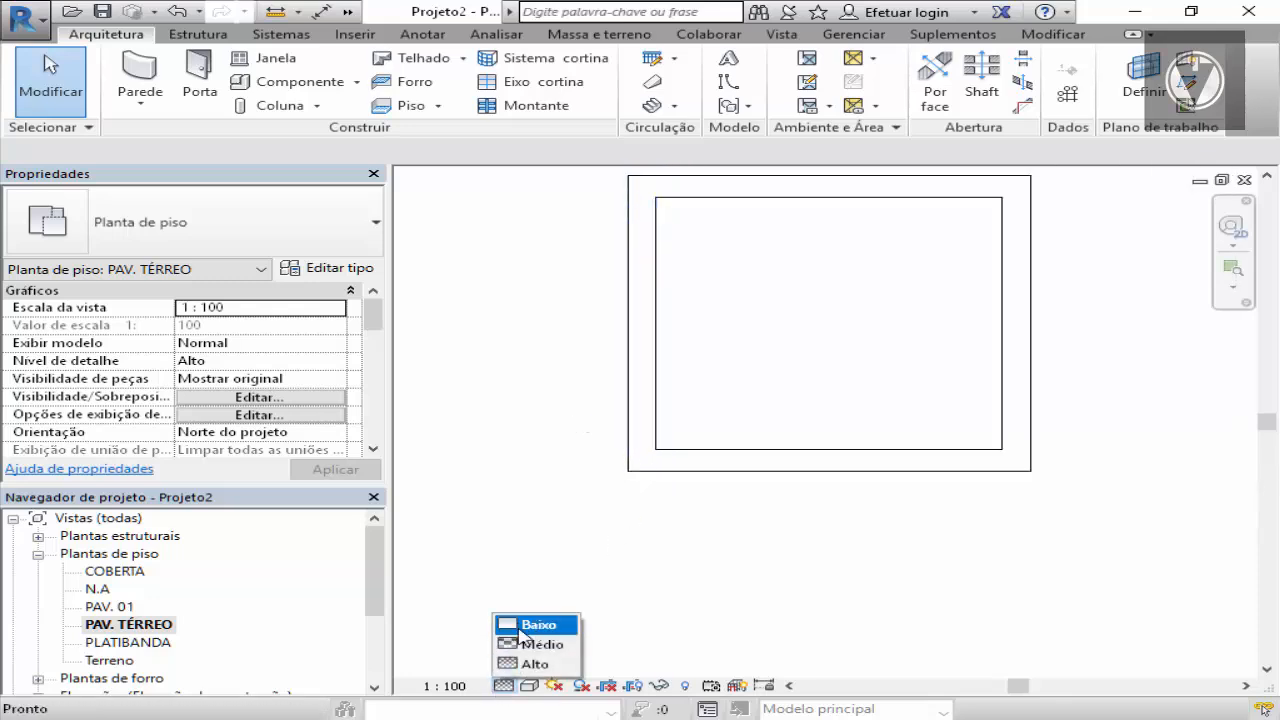
pyautogui.click(528, 644)
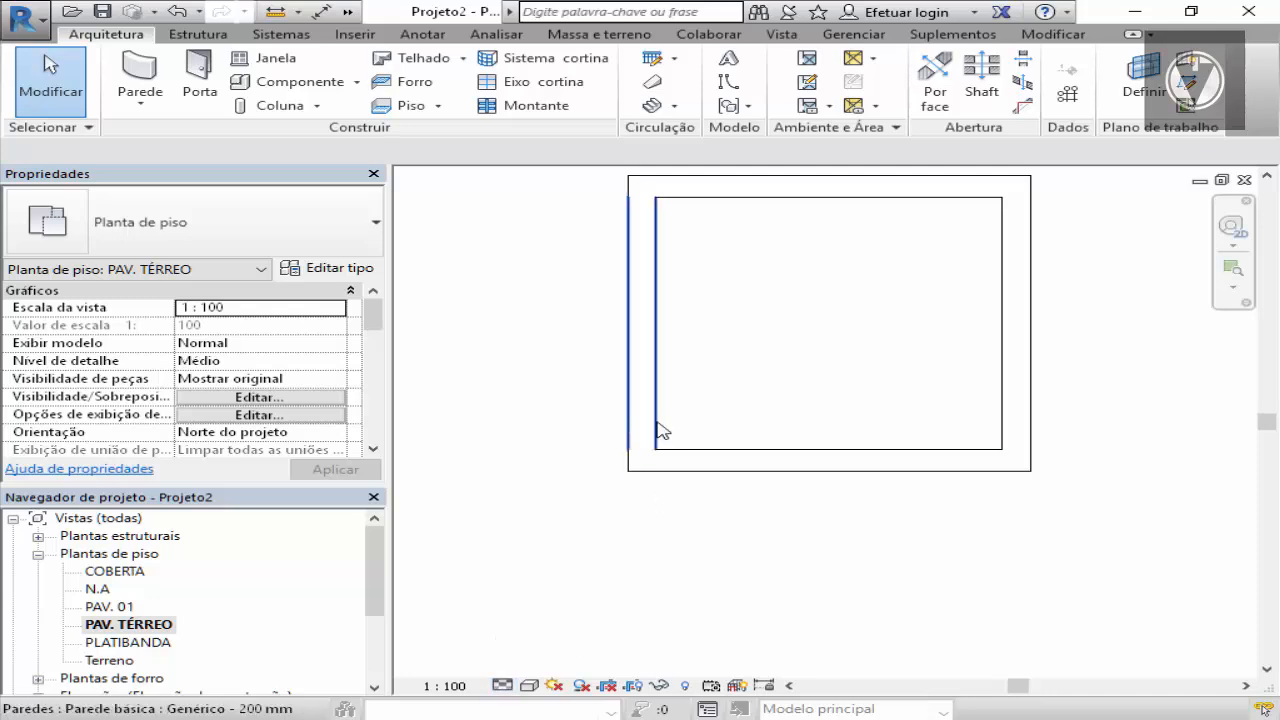
pyautogui.click(502, 686)
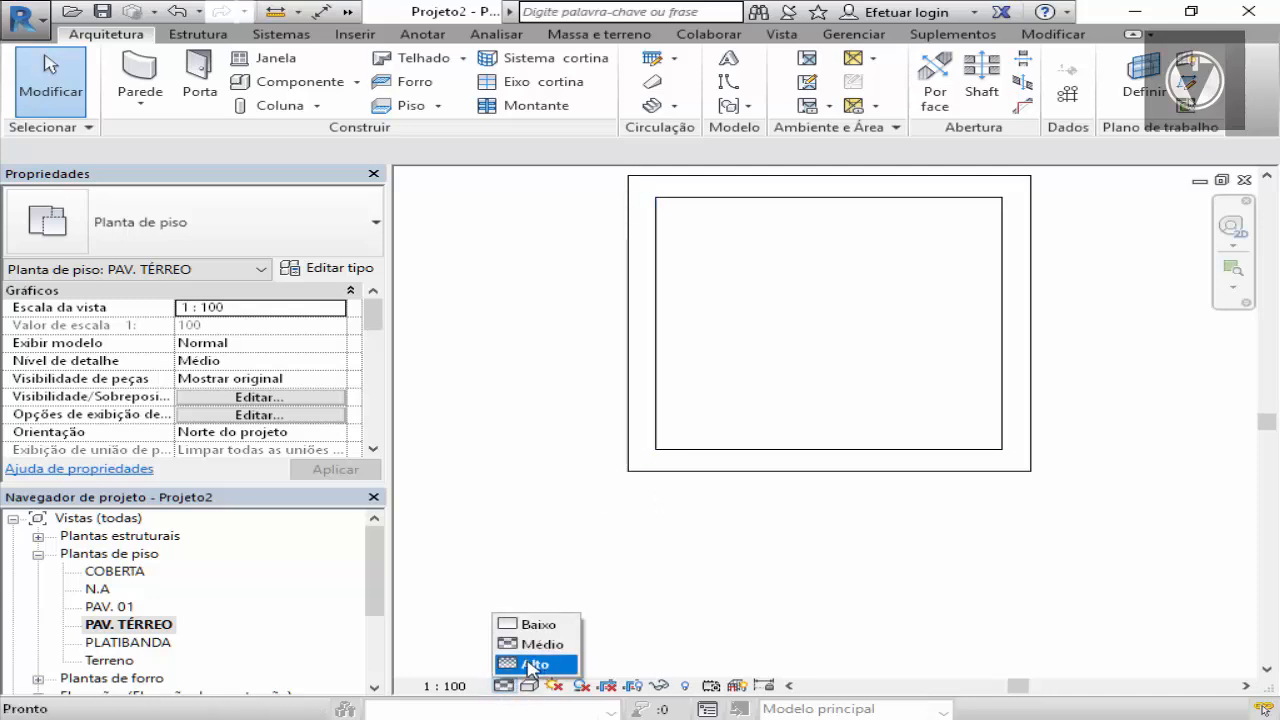
pyautogui.click(532, 624)
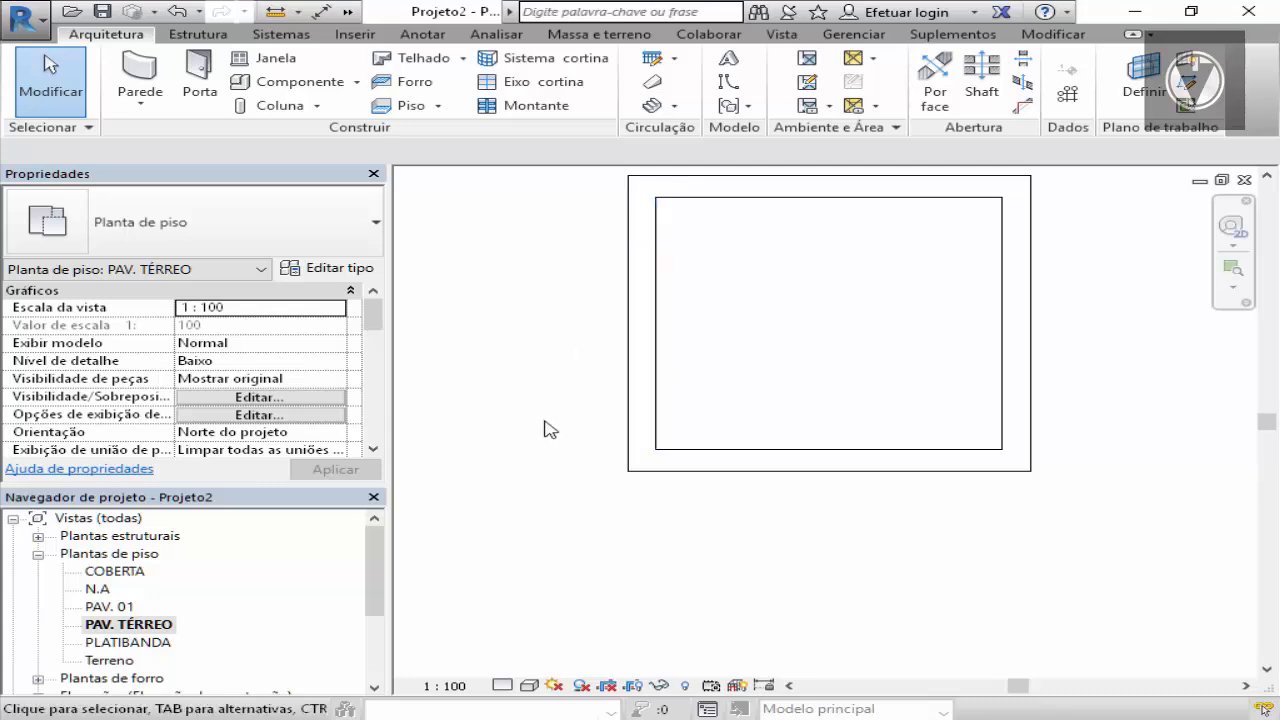
# Review the visual styles offered for the floor plan without changing it, and open the default 3D view of the walls
pyautogui.click(528, 686)
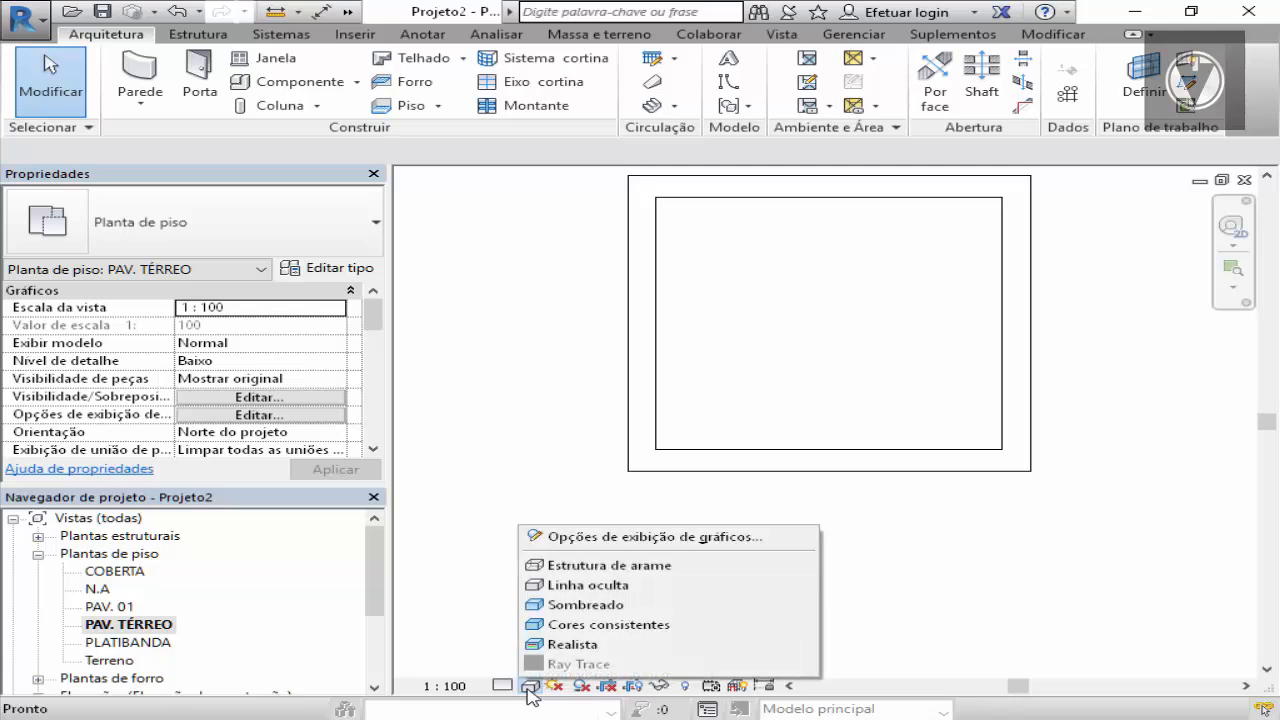
pyautogui.click(540, 460)
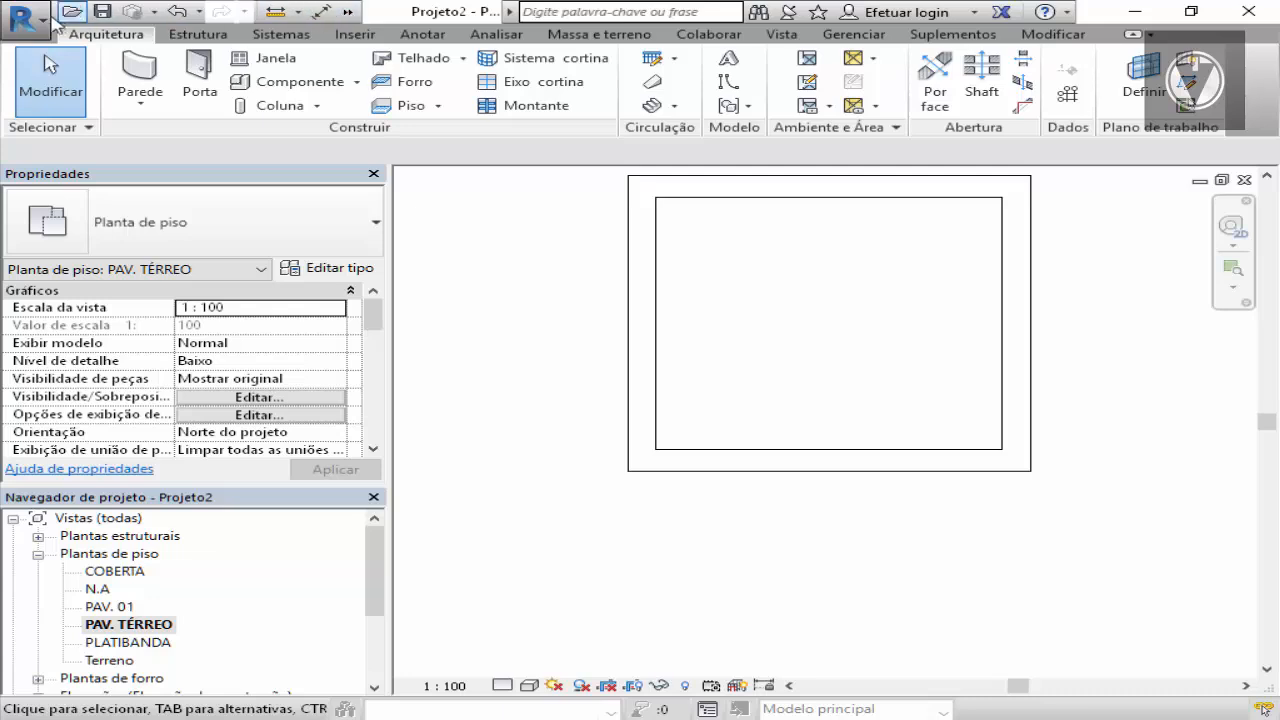
pyautogui.click(349, 13)
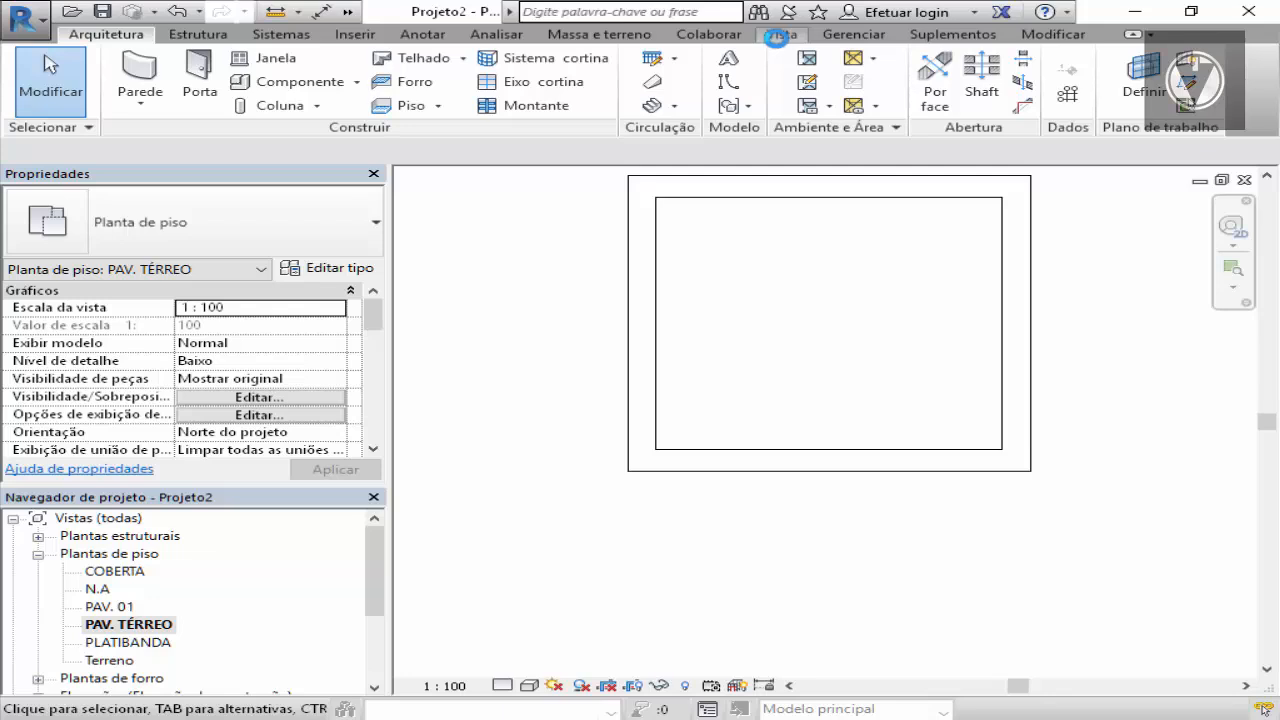
pyautogui.click(777, 38)
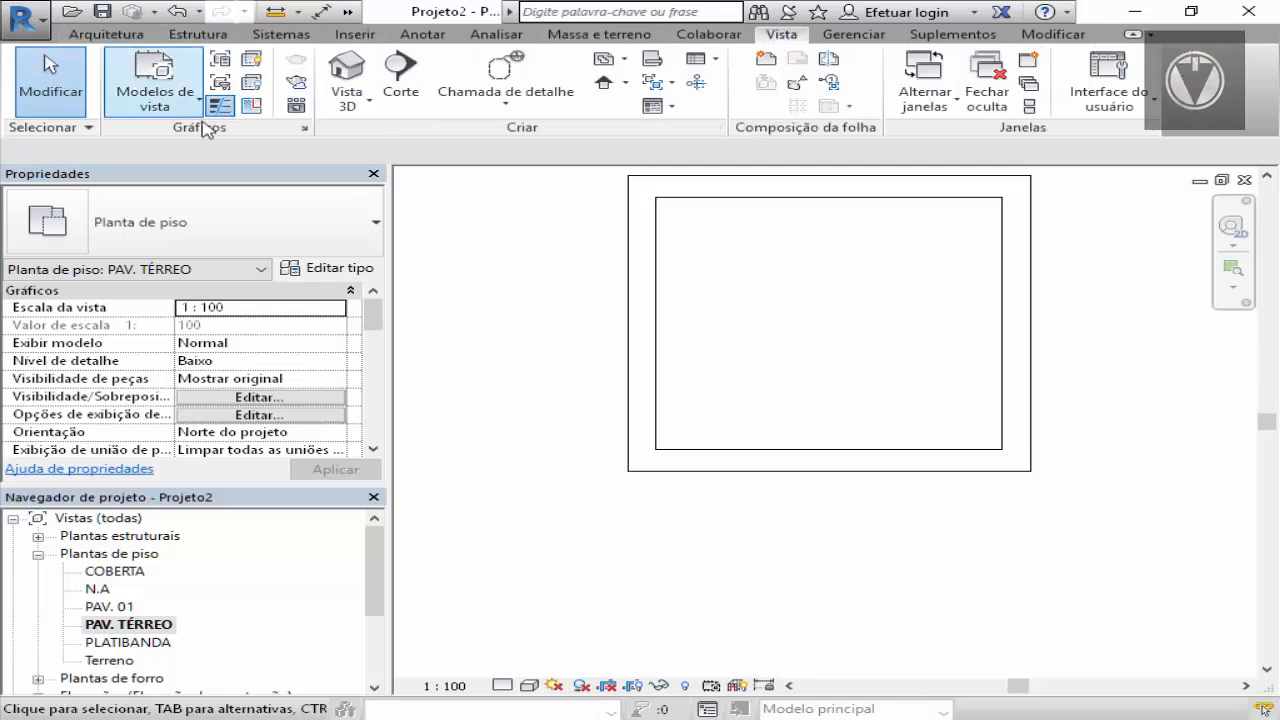
pyautogui.click(345, 70)
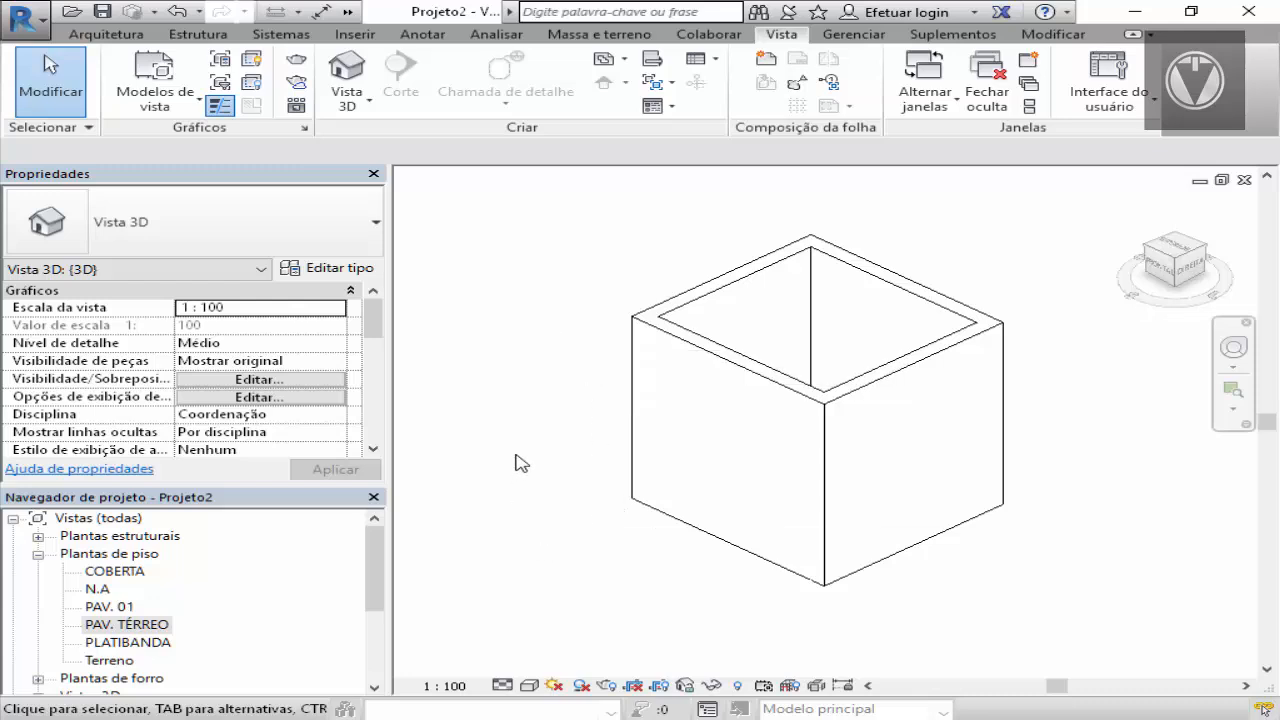
pyautogui.scroll(-2, 516, 458)
pyautogui.scroll(3, 624, 489)
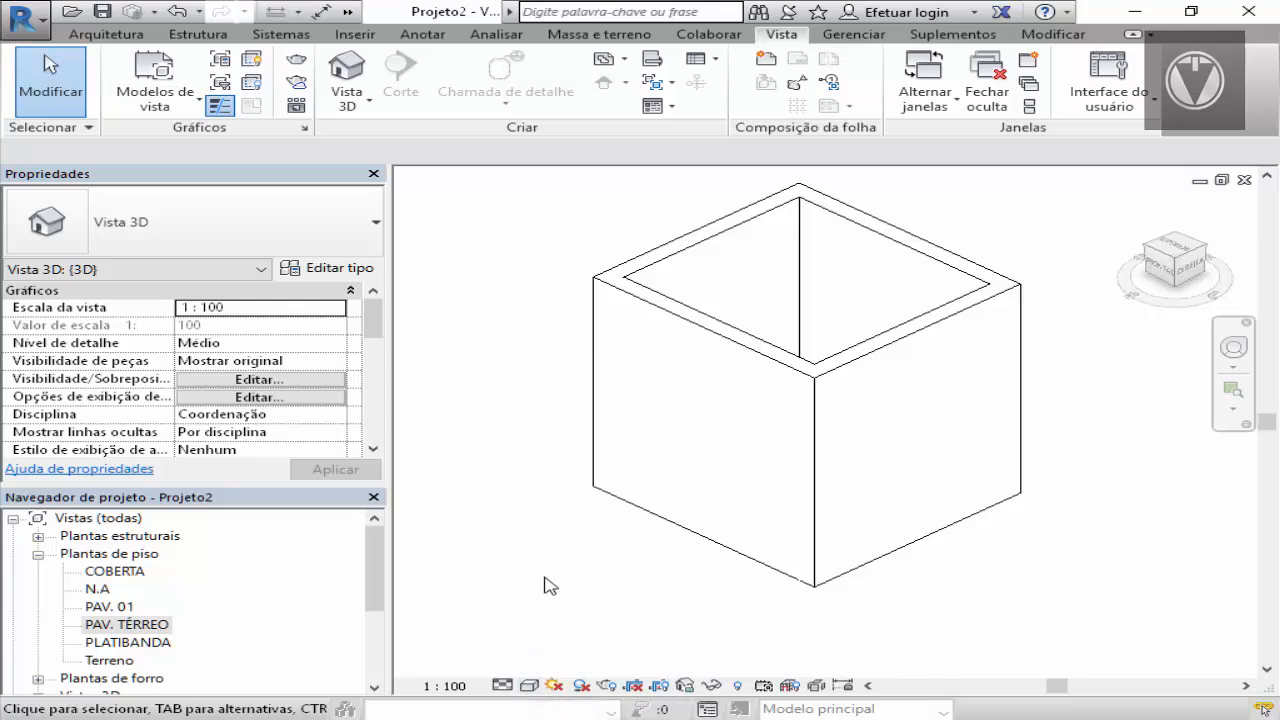
# Try the Estrutura de arame visual style on the 3D view, then return it to Linha oculta
pyautogui.click(531, 686)
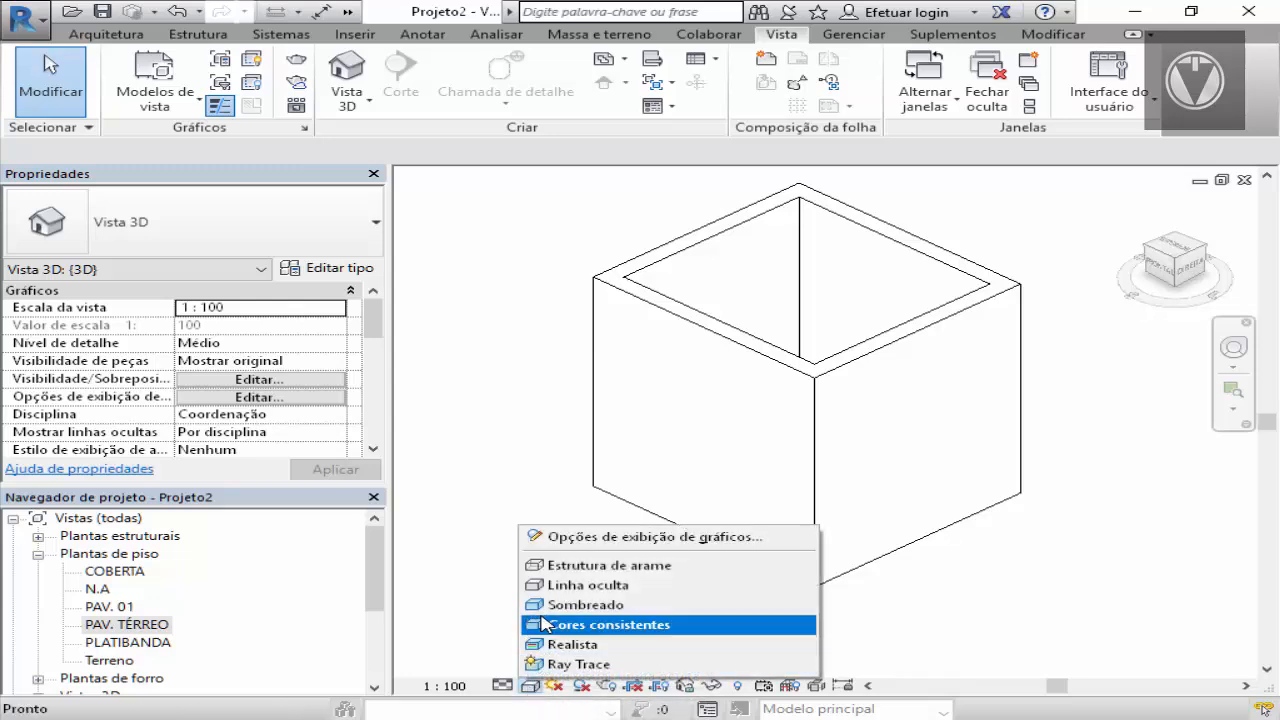
pyautogui.click(631, 566)
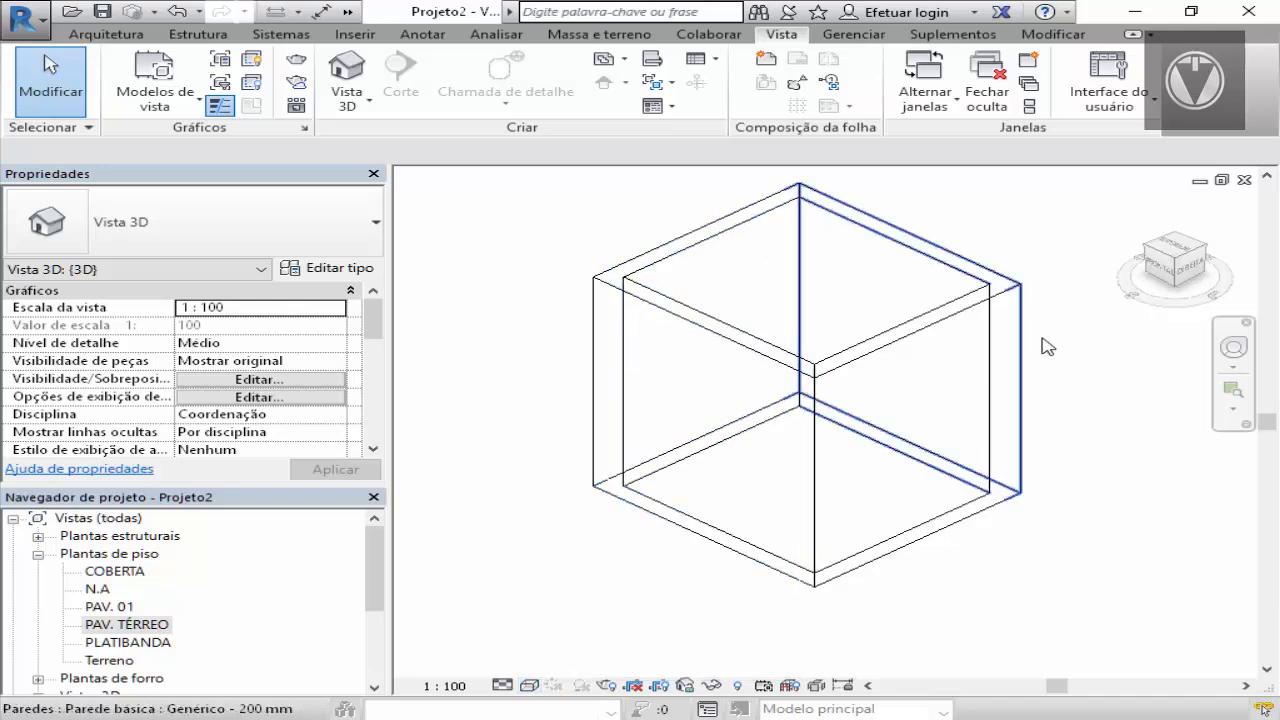
pyautogui.scroll(-1, 710, 404)
pyautogui.scroll(1, 789, 389)
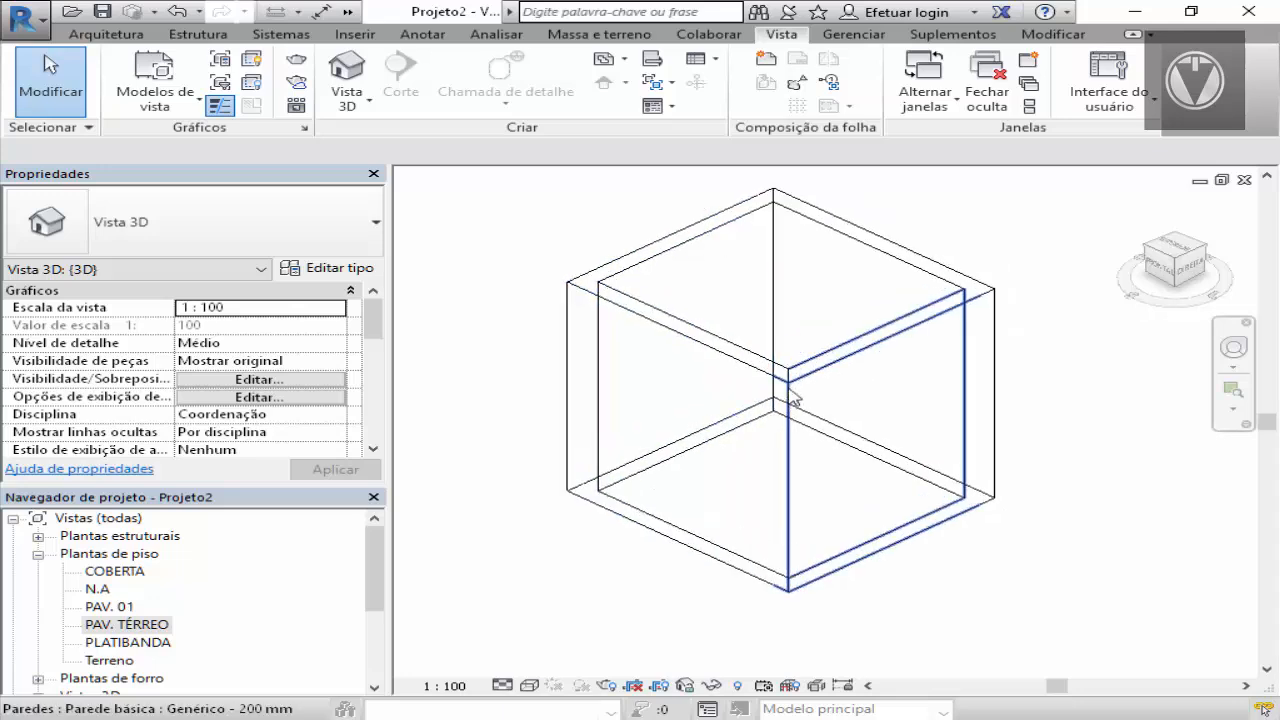
pyautogui.click(533, 688)
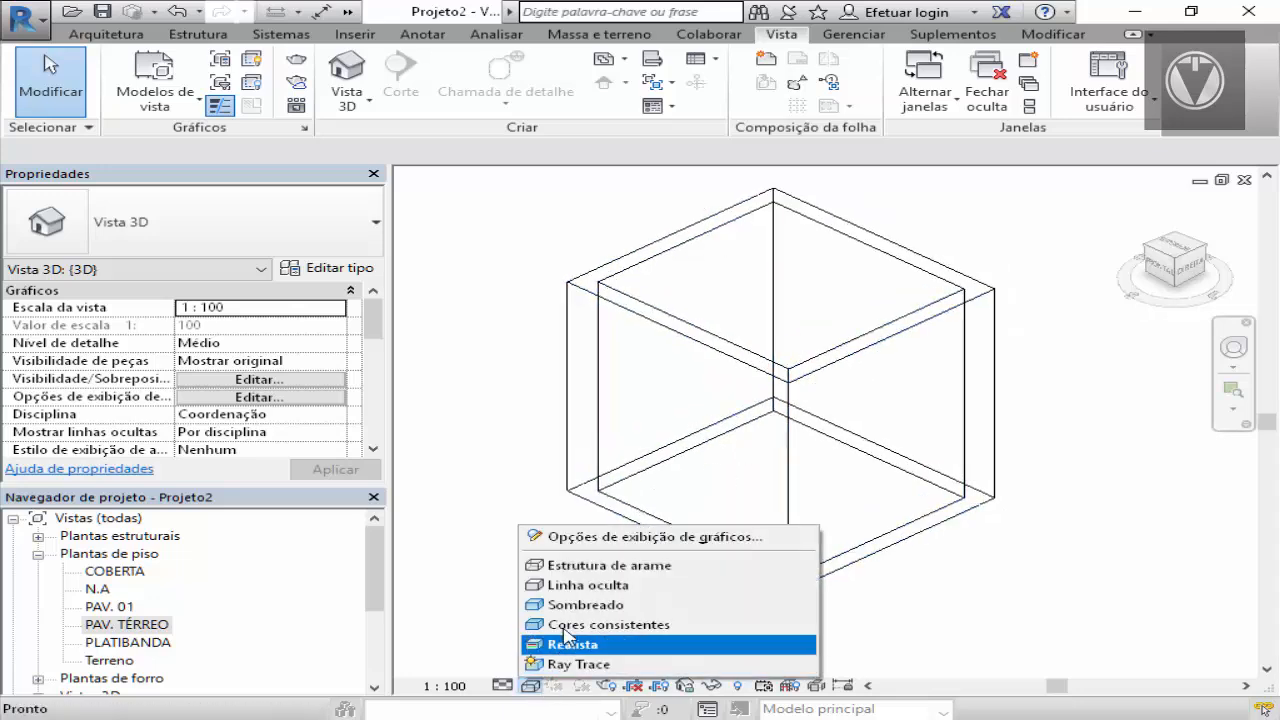
pyautogui.click(577, 588)
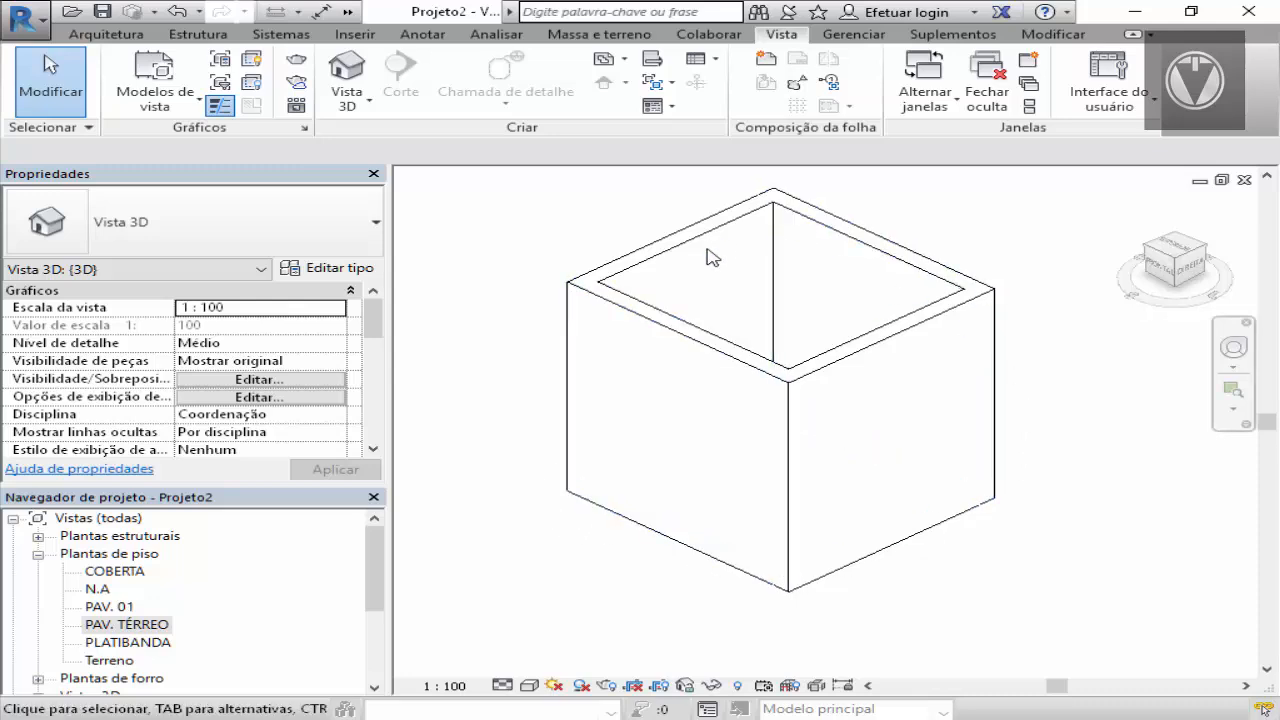
# Try the Sombreado visual style on the 3D walls, followed by Cores consistentes
pyautogui.click(530, 686)
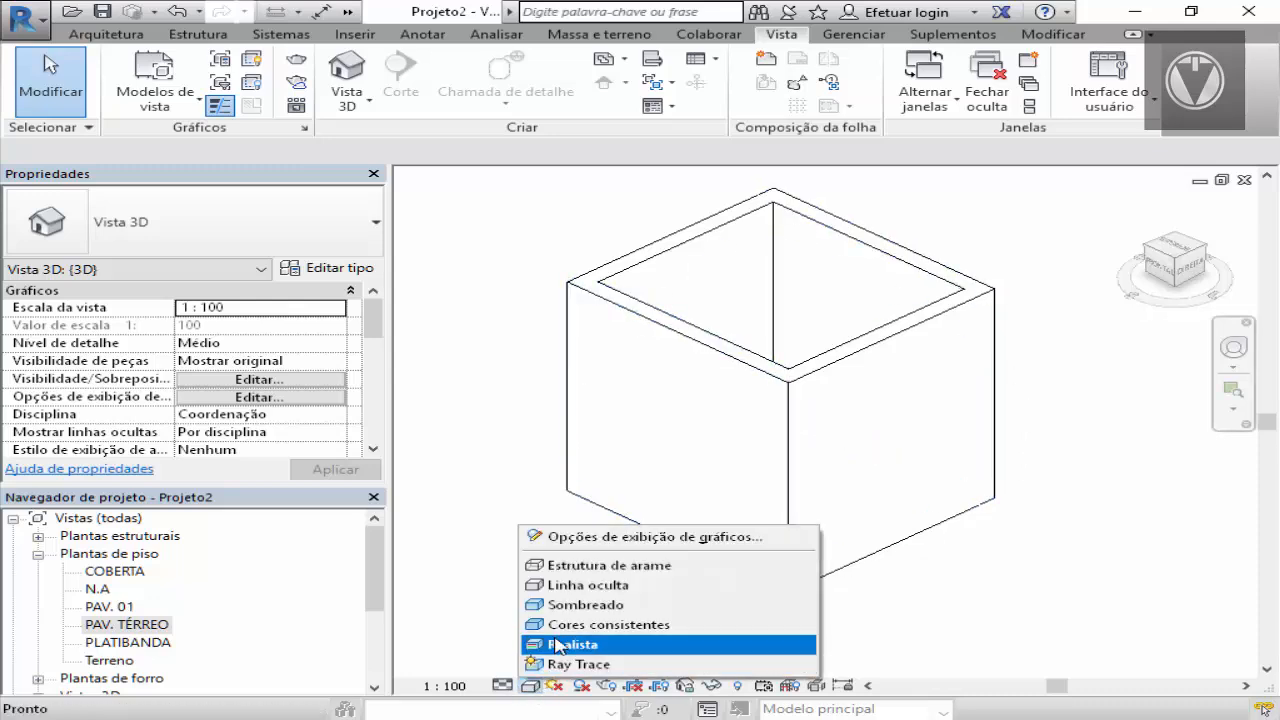
pyautogui.click(576, 607)
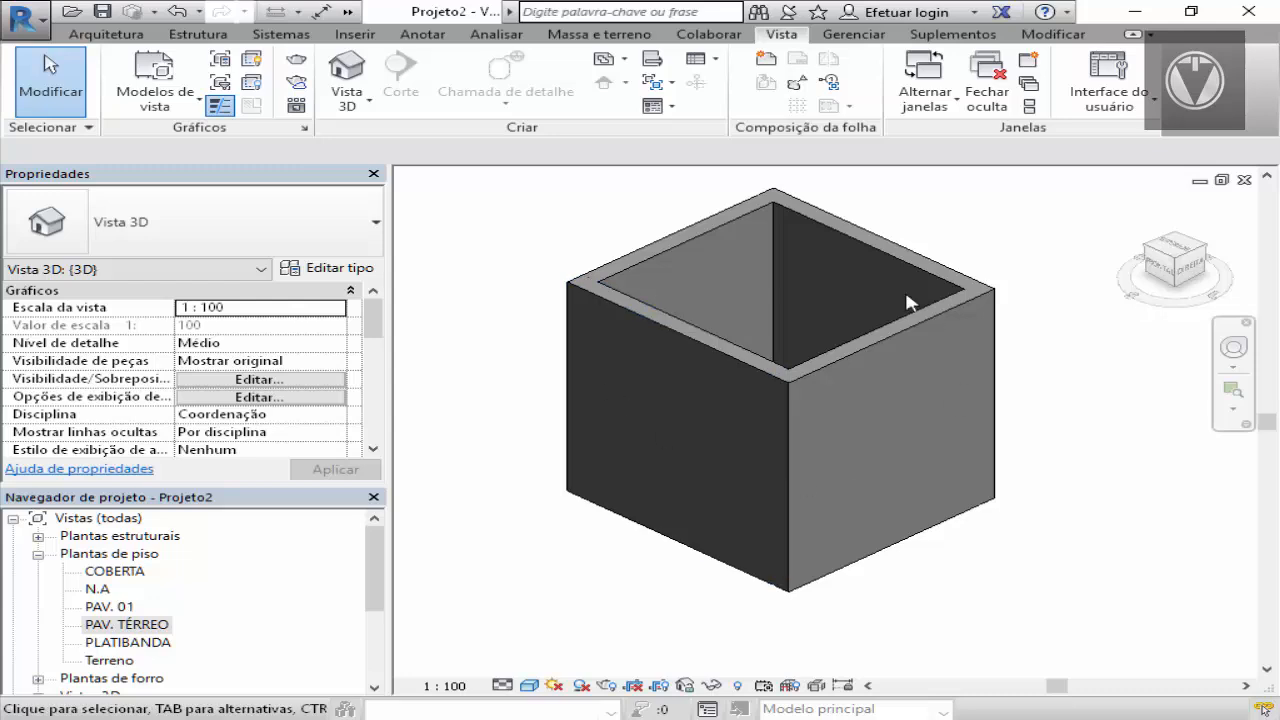
pyautogui.click(530, 686)
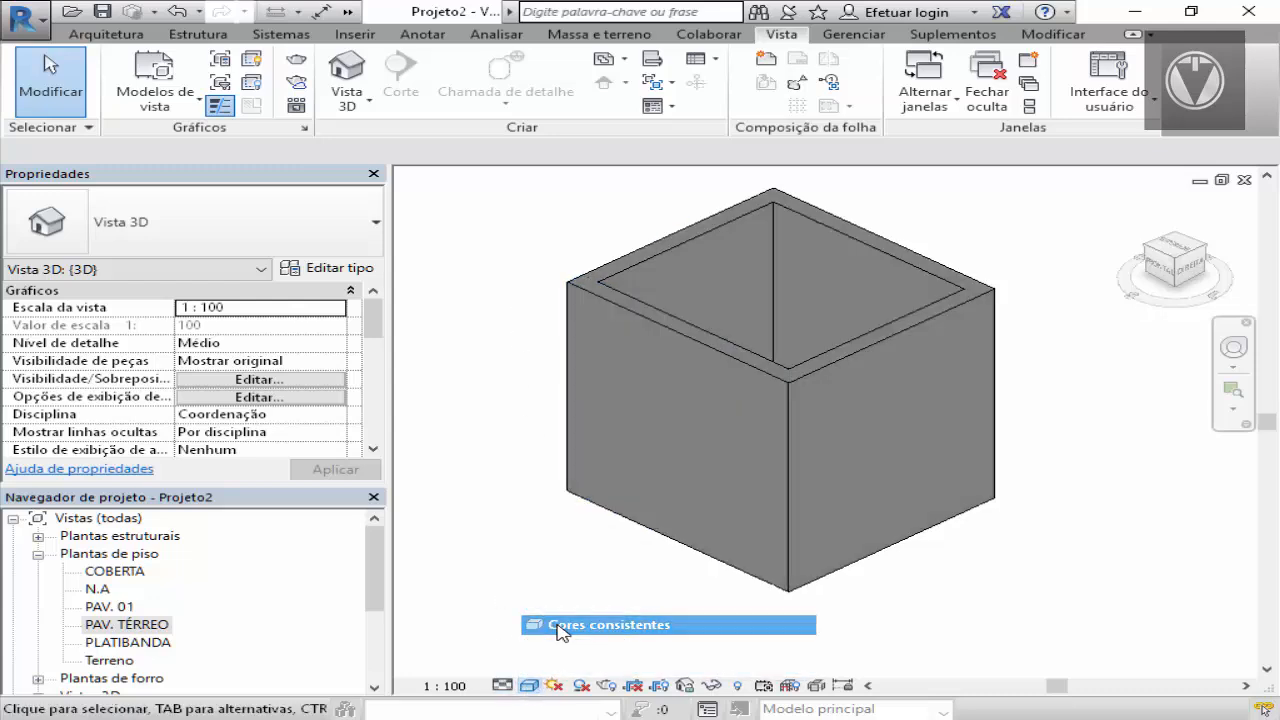
pyautogui.click(557, 627)
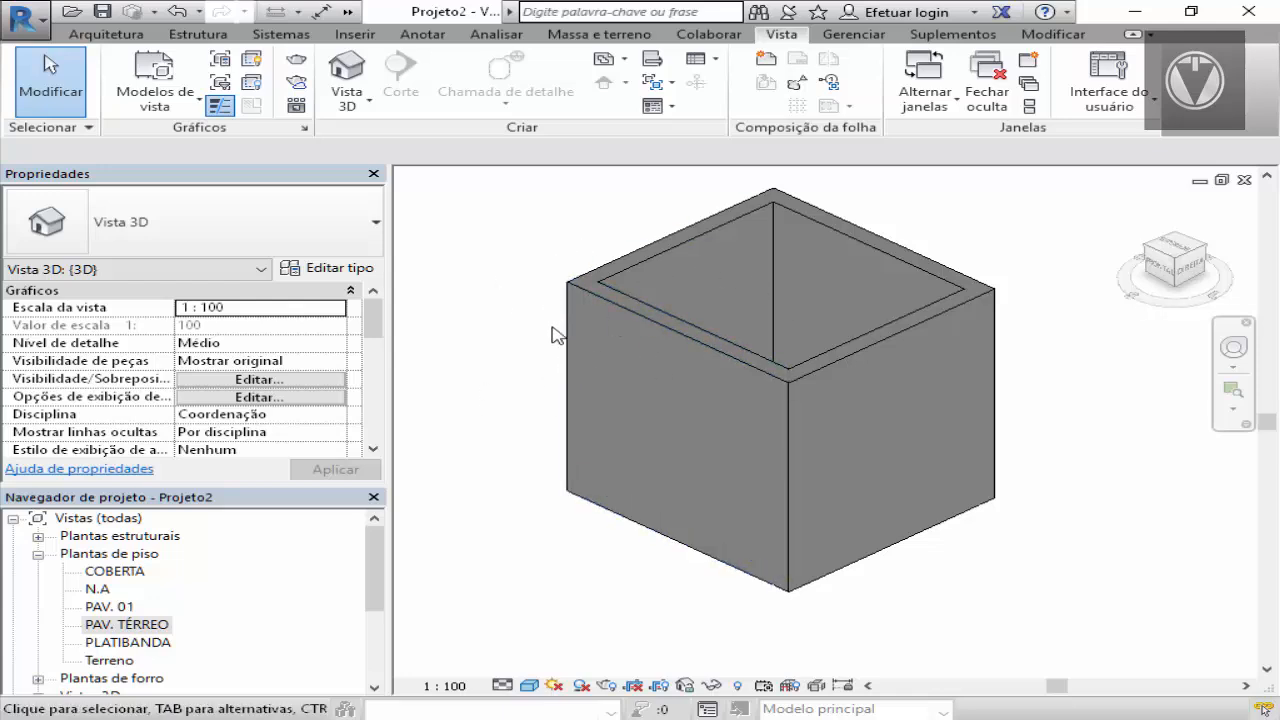
# Try the Realista visual style on the 3D walls, then set the view back to Linha oculta
pyautogui.click(530, 686)
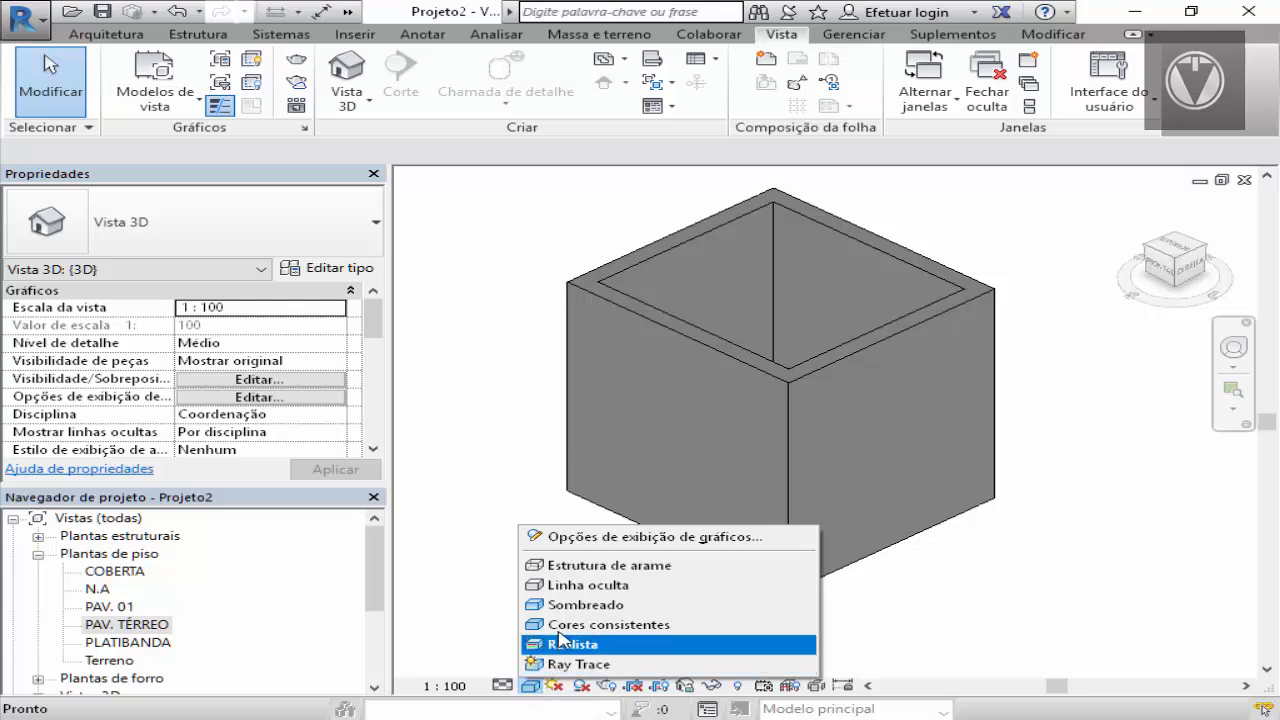
pyautogui.click(565, 644)
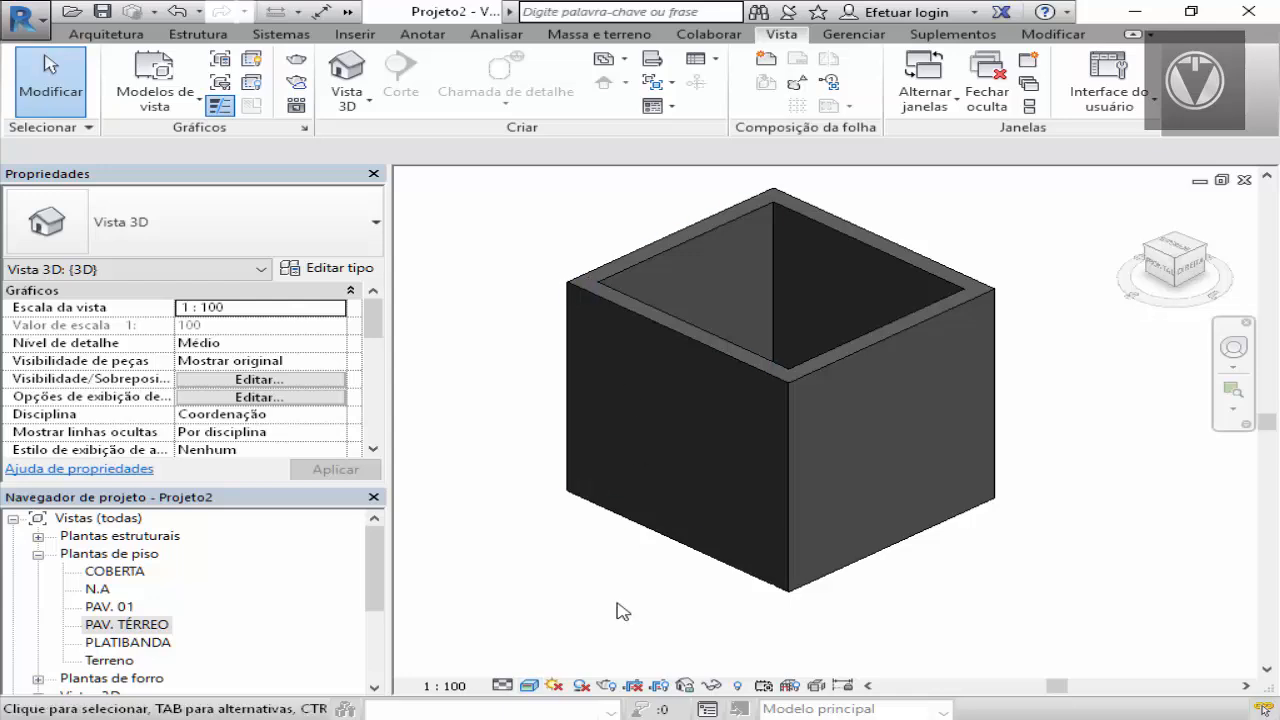
pyautogui.click(530, 686)
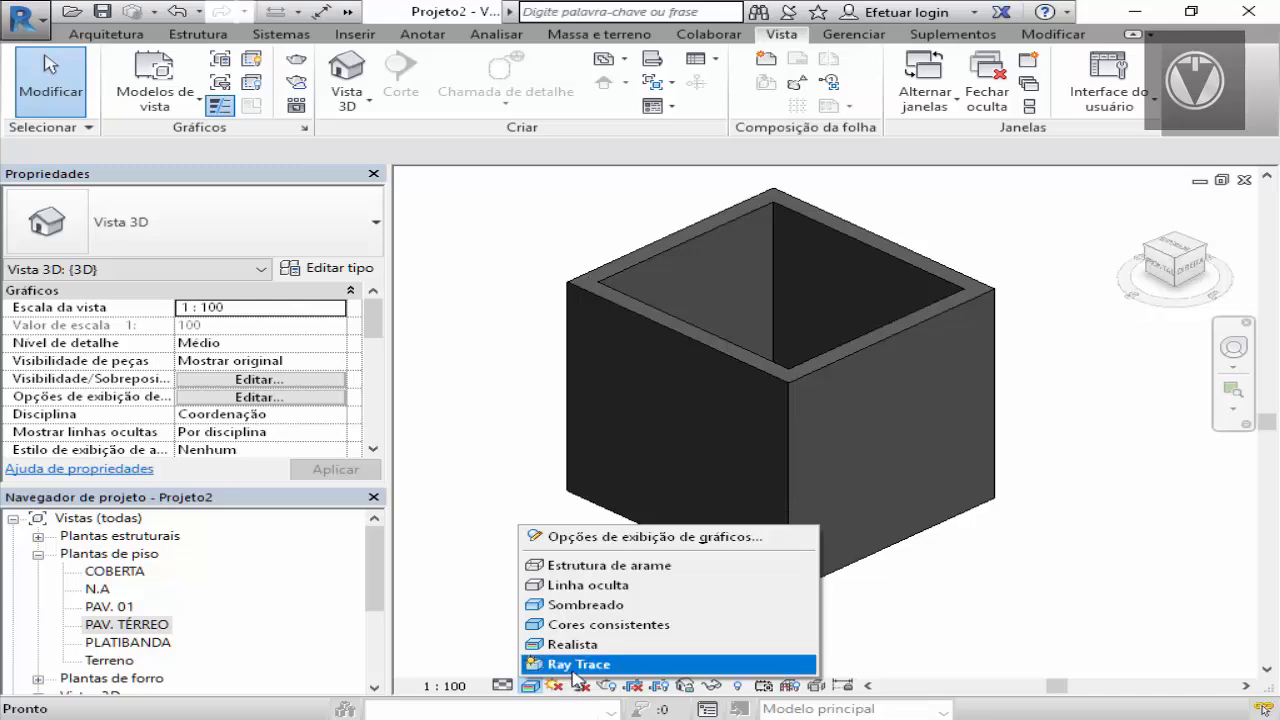
pyautogui.click(491, 480)
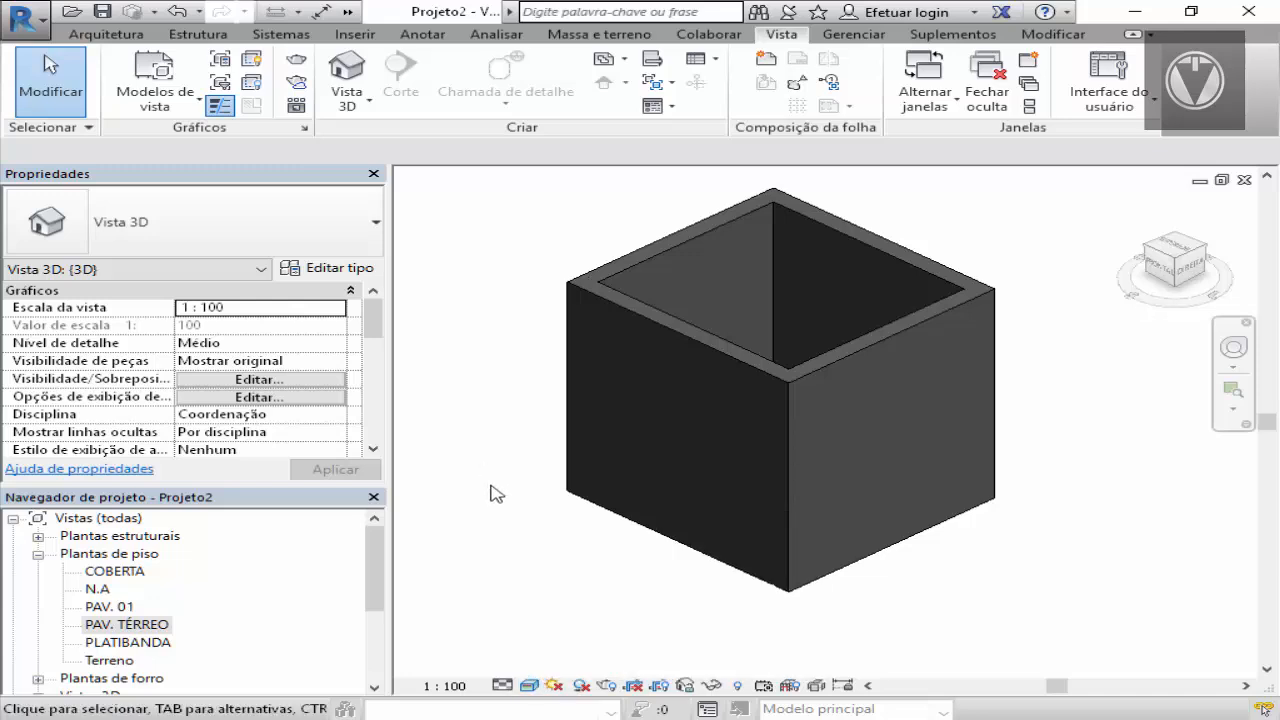
pyautogui.click(530, 686)
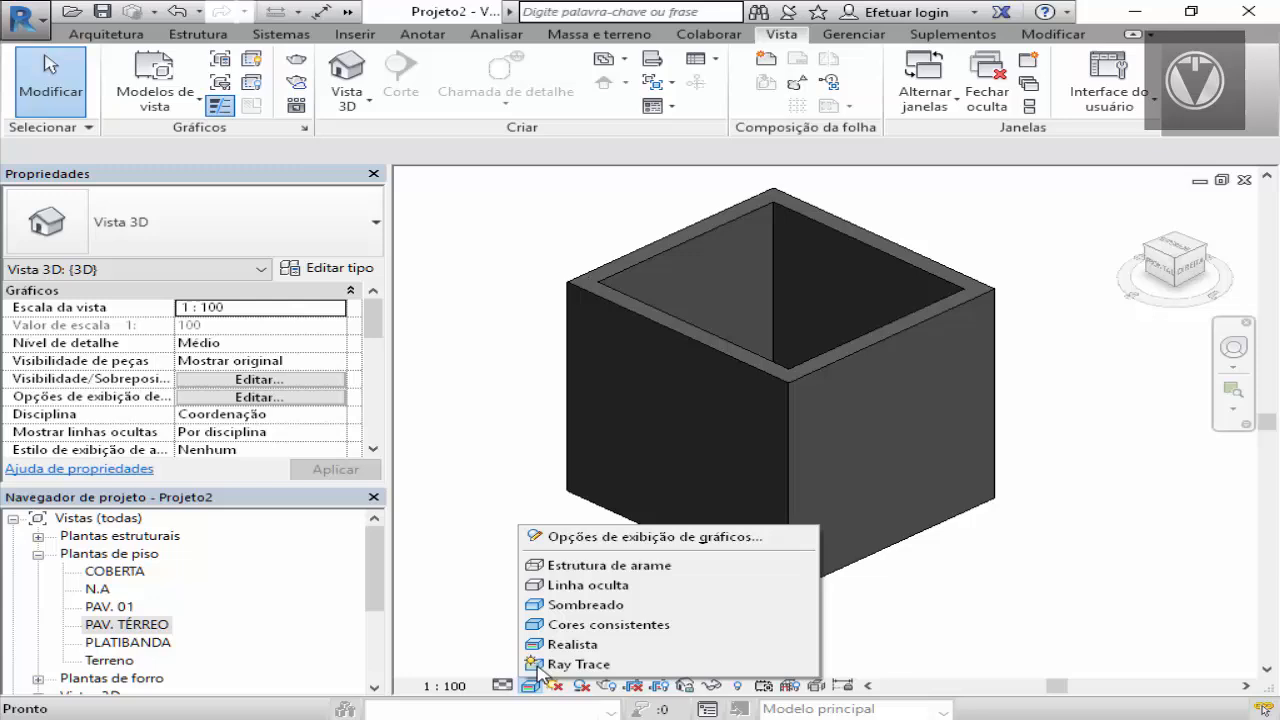
pyautogui.click(575, 584)
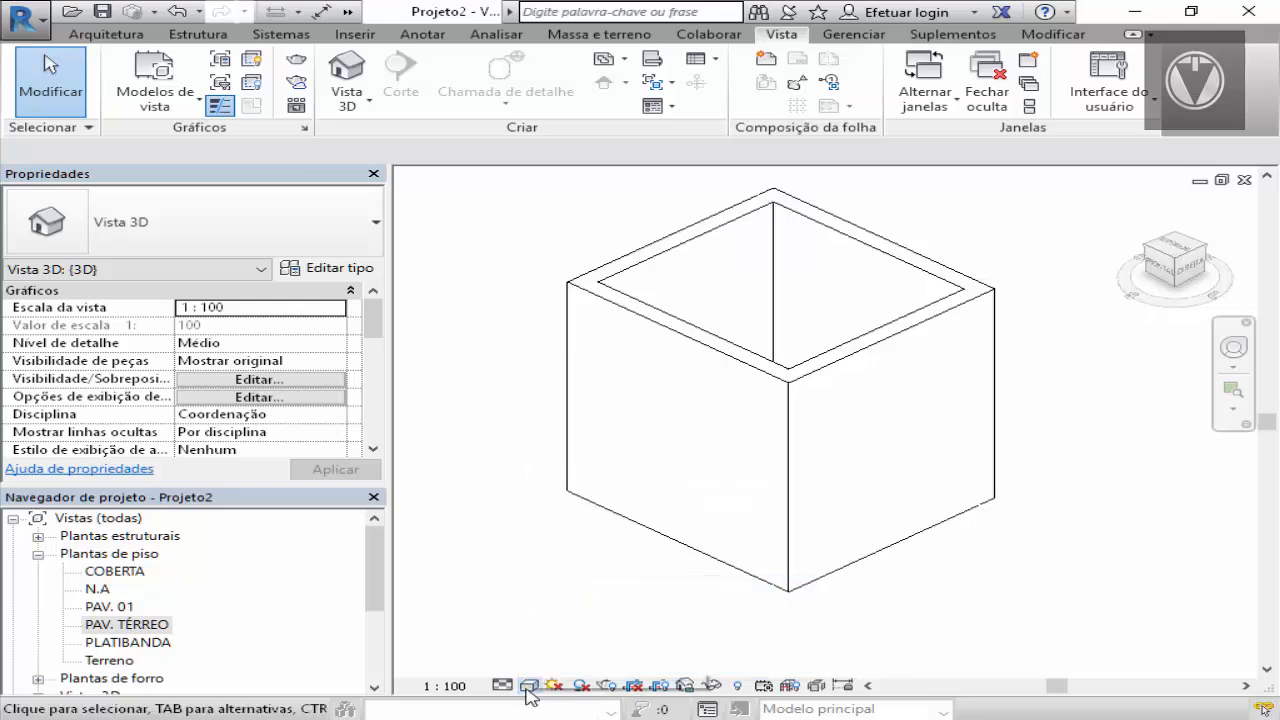
pyautogui.click(529, 686)
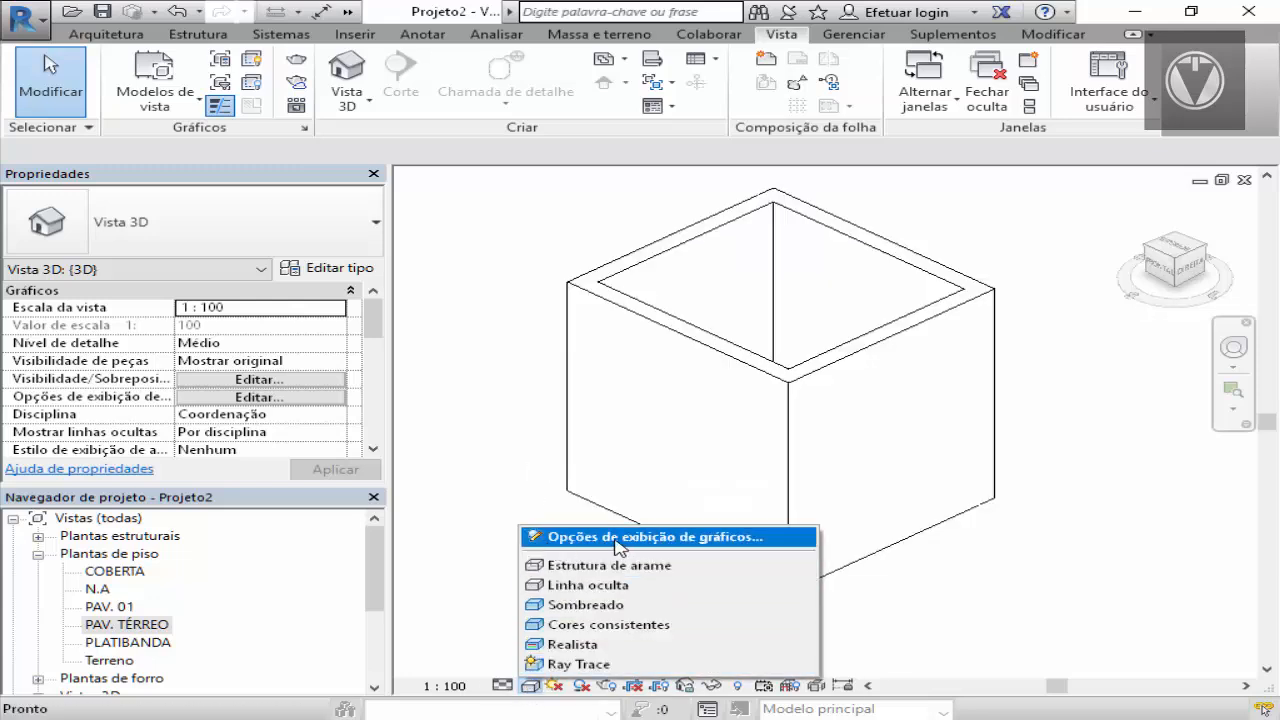
pyautogui.click(688, 540)
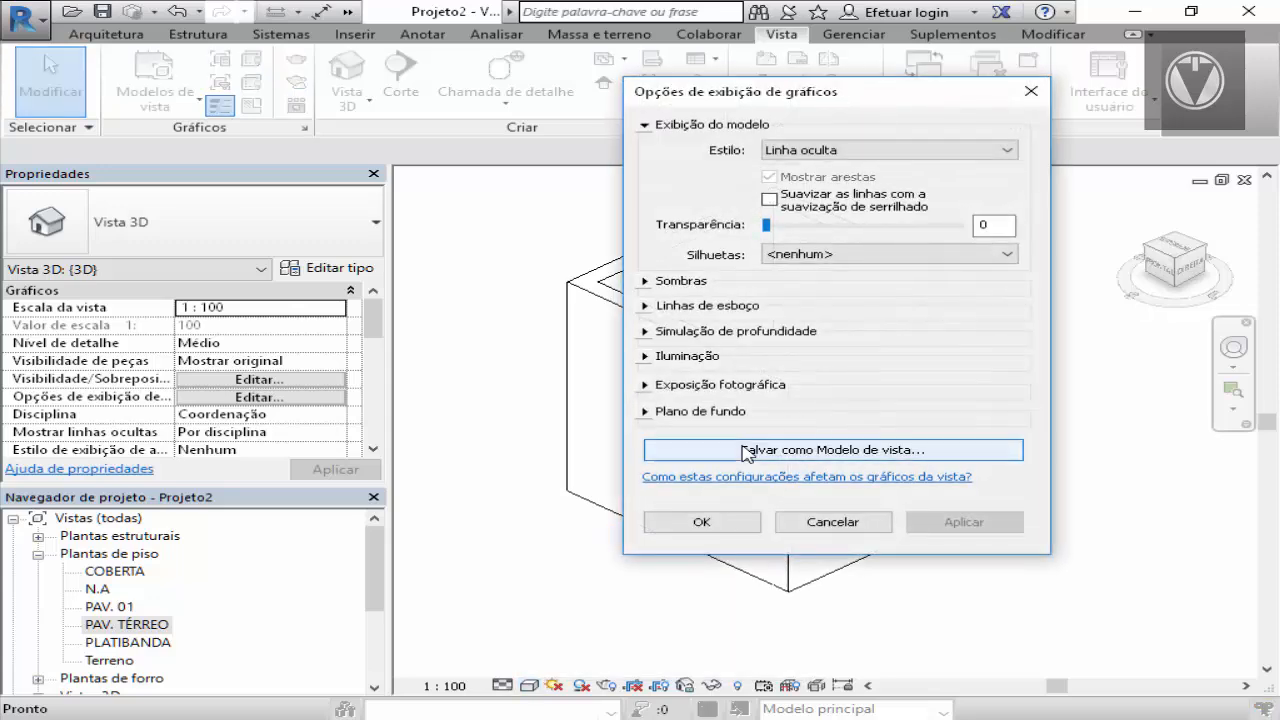
pyautogui.moveTo(866, 106); pyautogui.dragTo(437, 130)
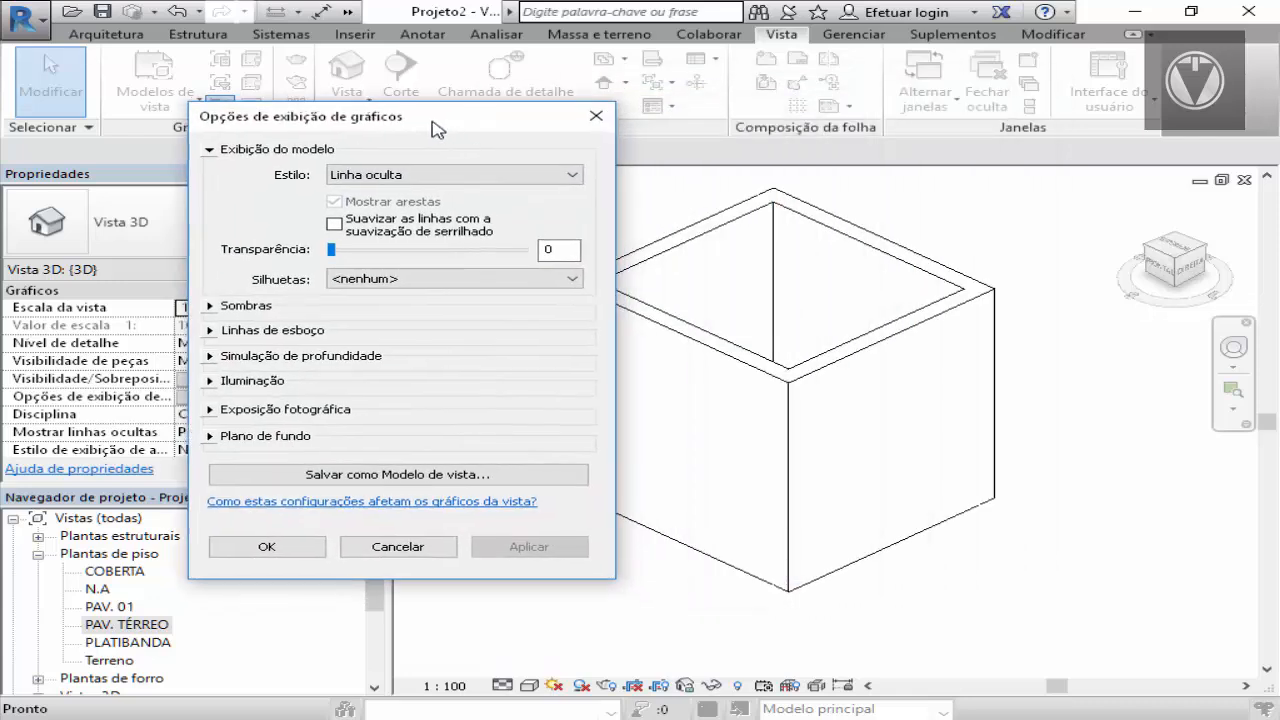
pyautogui.click(595, 116)
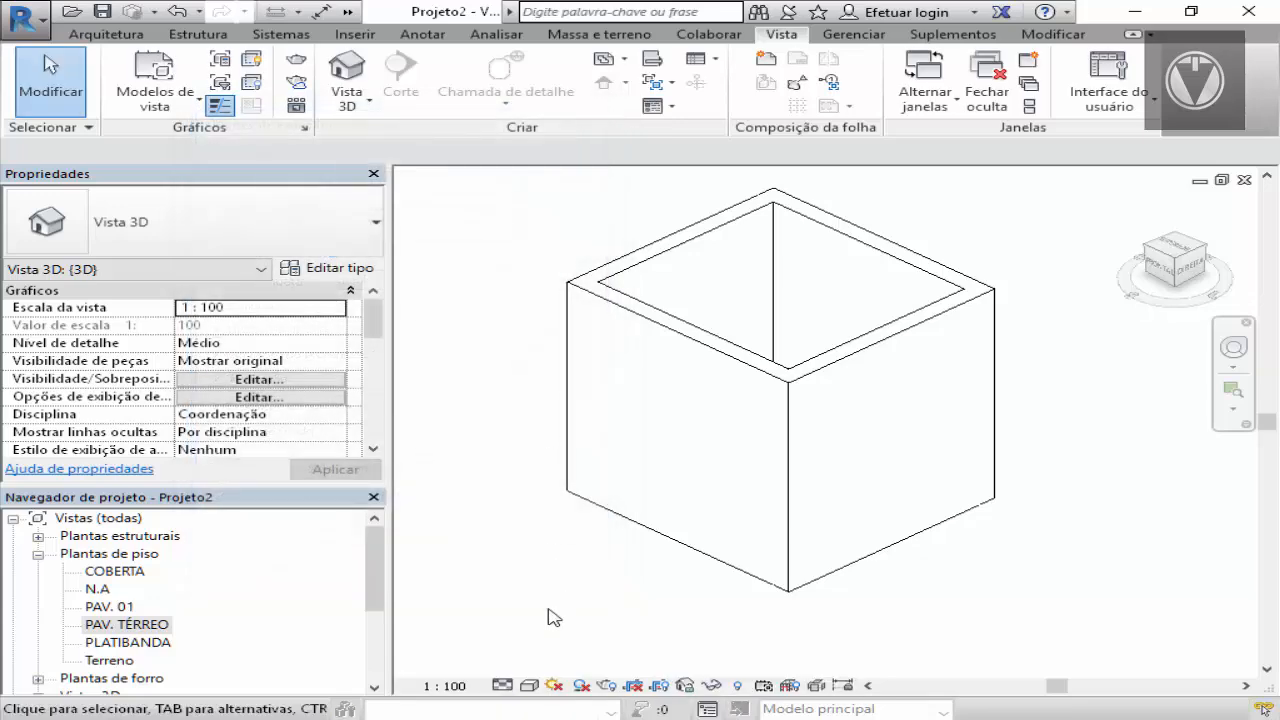
# Enable anti-aliased line smoothing in the 3D view's graphic display options and apply it
pyautogui.click(530, 688)
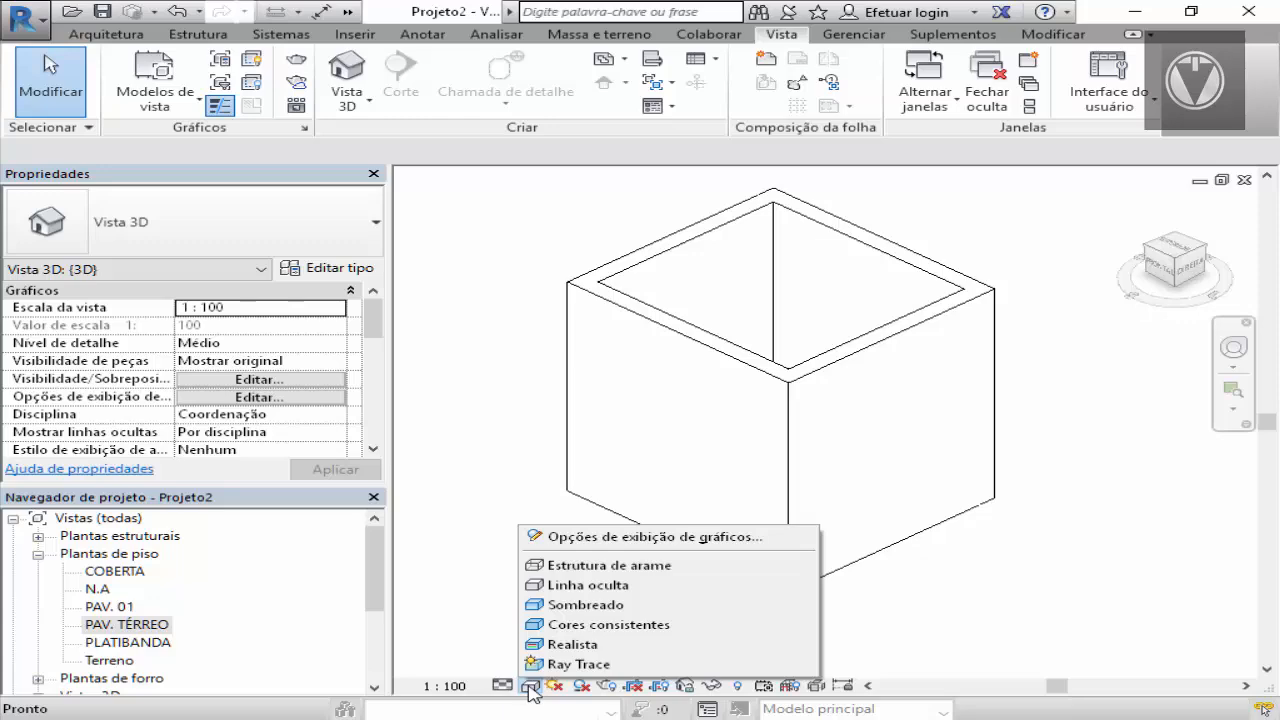
pyautogui.click(663, 545)
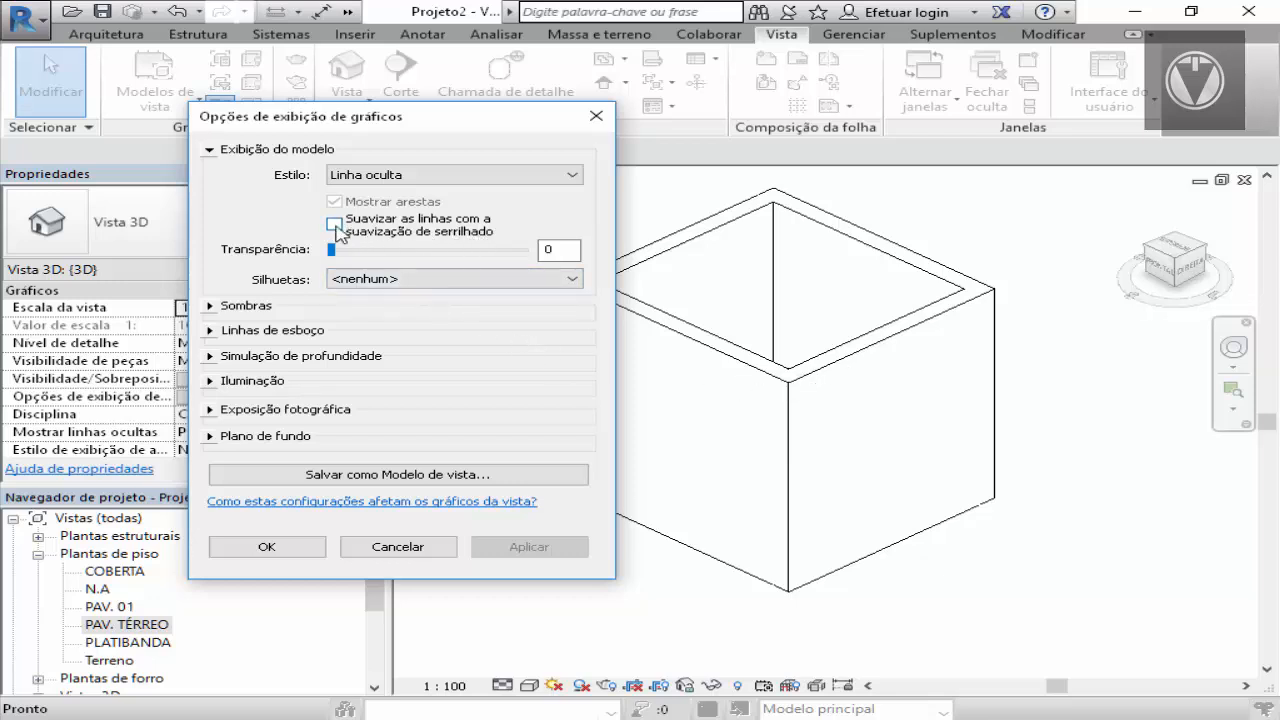
pyautogui.click(335, 225)
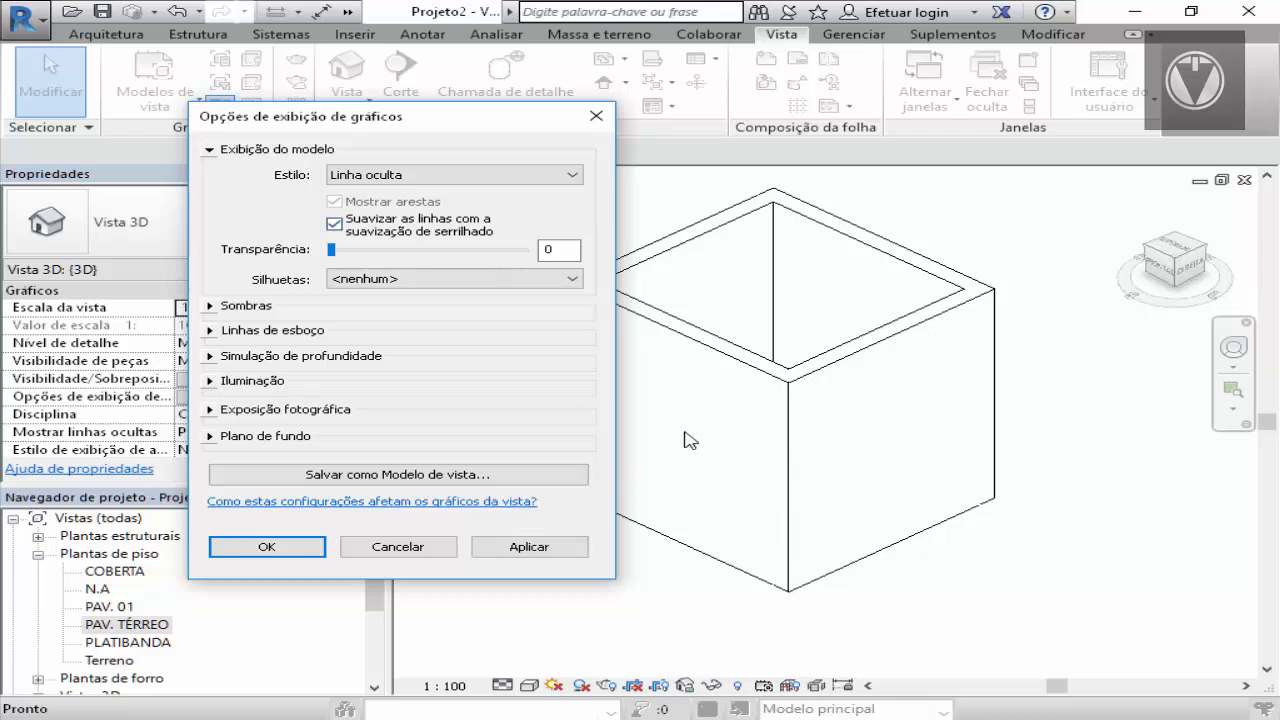
pyautogui.click(532, 548)
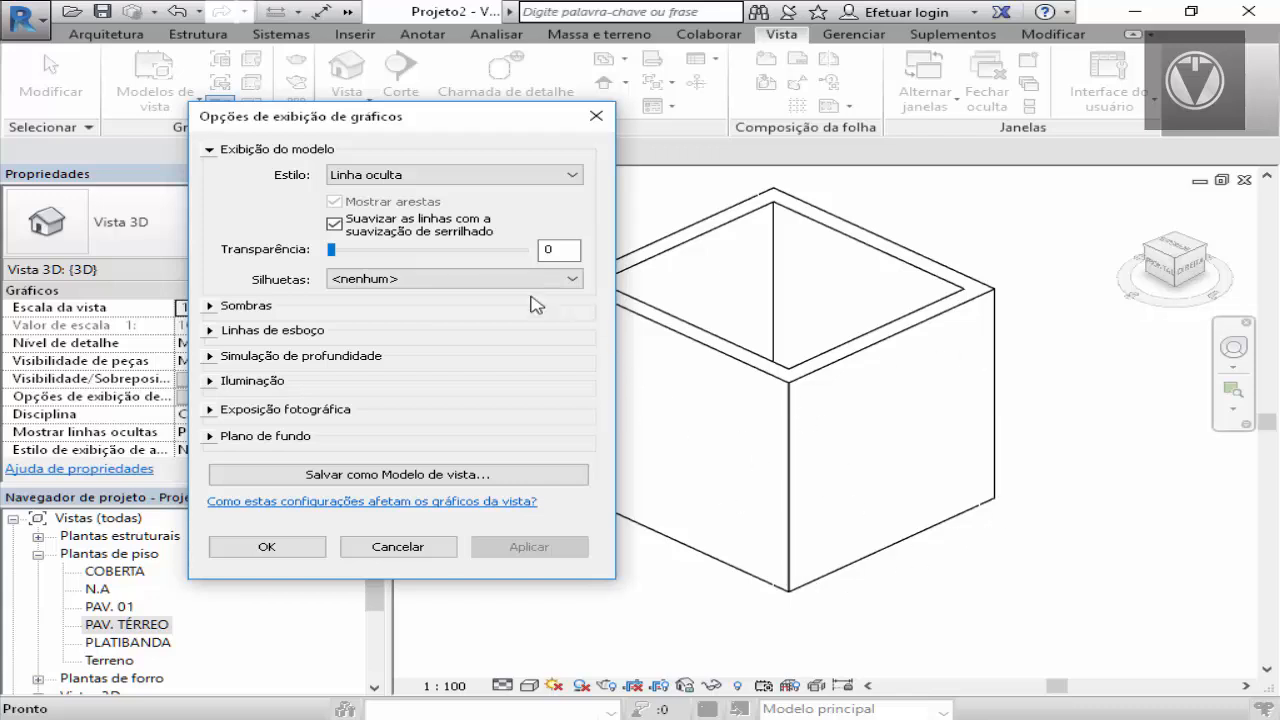
# Try a model transparency of 65 on the 3D view, then set the transparency back to 0 and apply it
pyautogui.moveTo(332, 253); pyautogui.dragTo(456, 262)
pyautogui.click(530, 548)
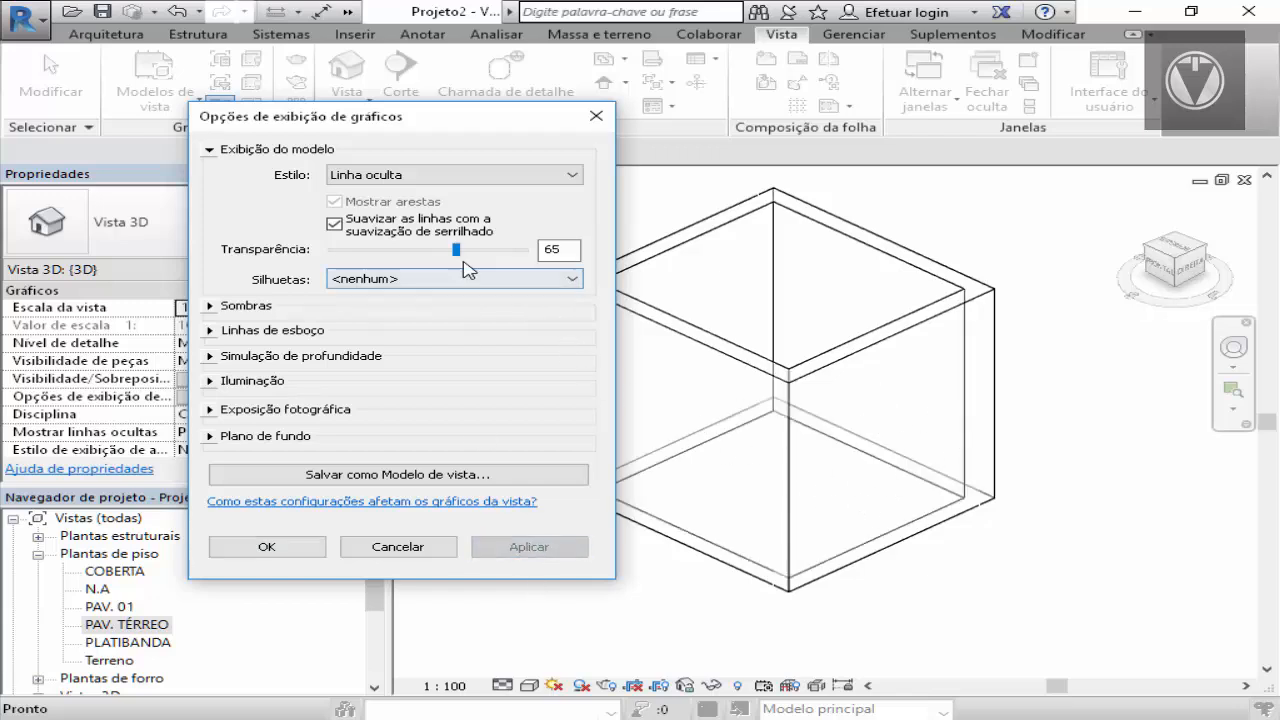
pyautogui.moveTo(457, 255); pyautogui.dragTo(318, 258)
pyautogui.click(528, 547)
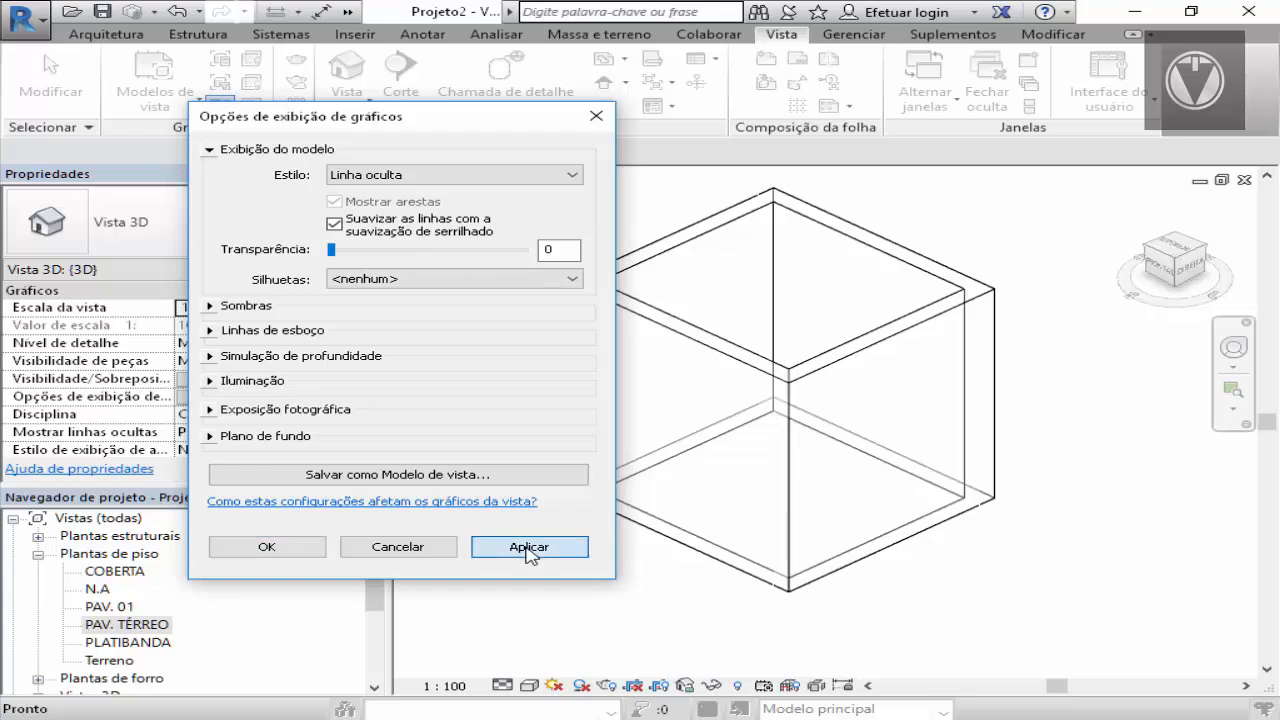
pyautogui.moveTo(336, 255); pyautogui.dragTo(307, 250)
pyautogui.click(507, 548)
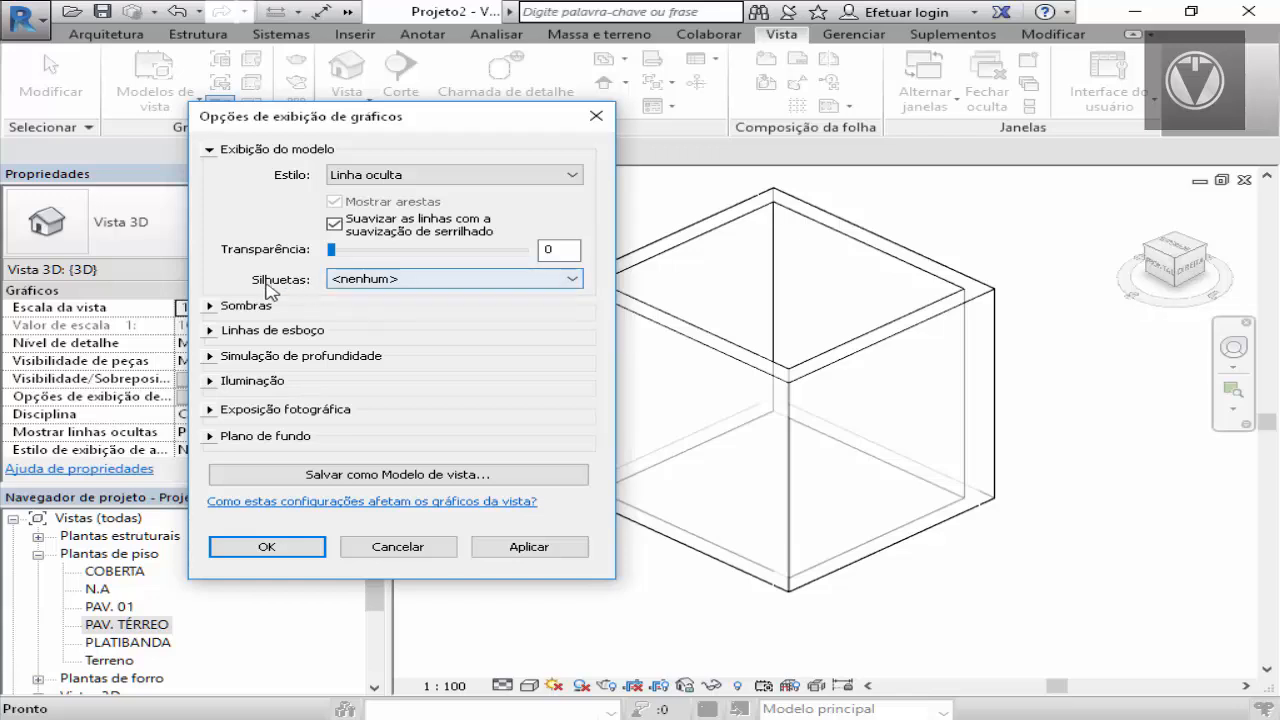
# Review the available silhouette line styles, then try Sombras projetadas on the 3D view and apply it
pyautogui.click(474, 282)
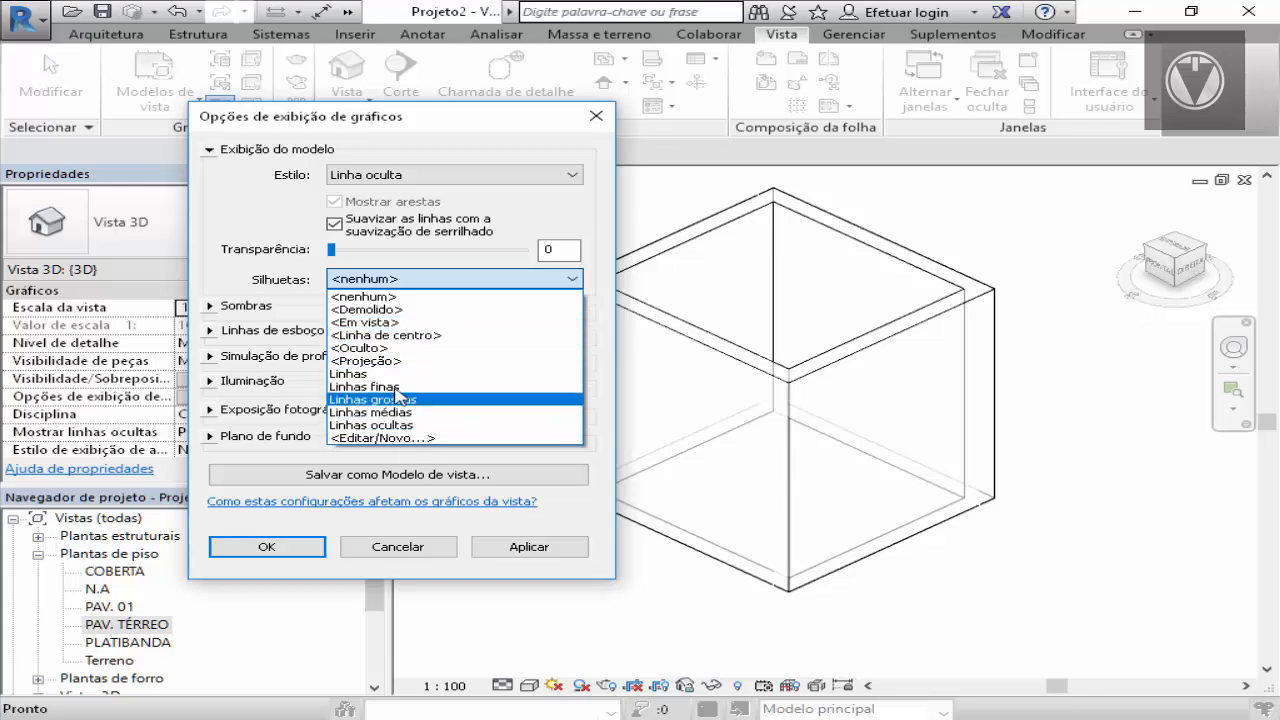
pyautogui.click(251, 222)
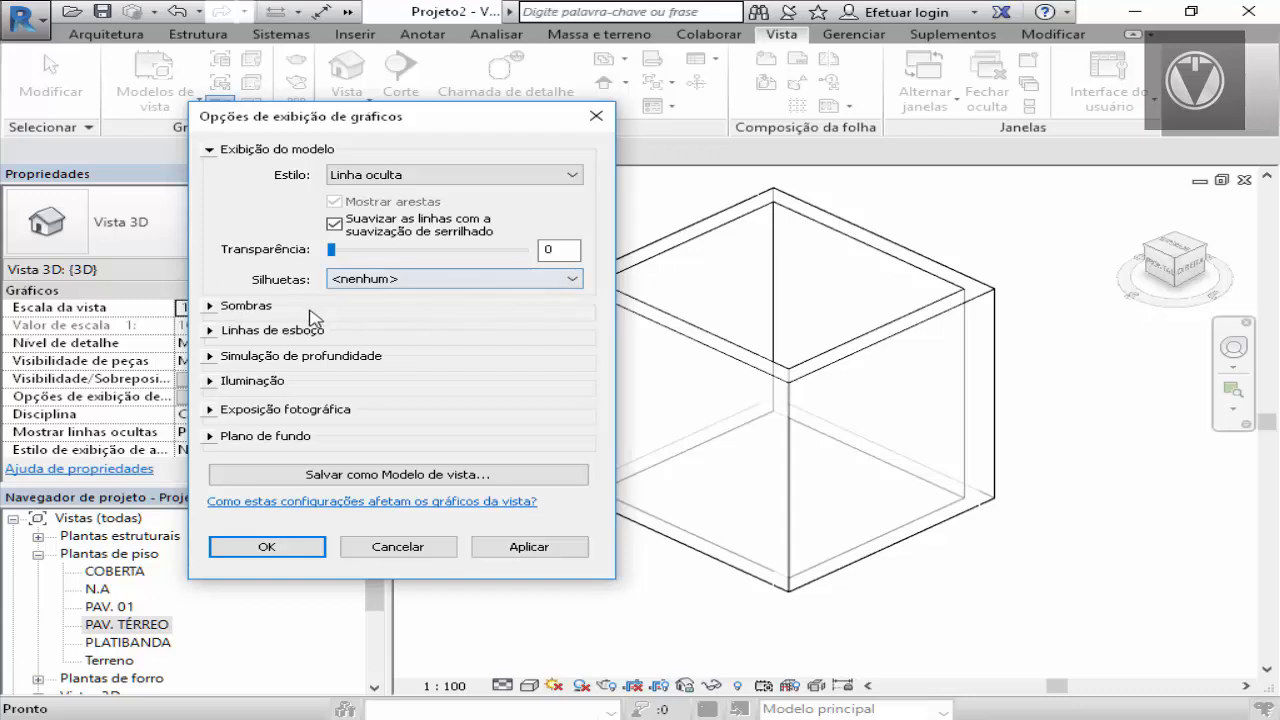
pyautogui.click(209, 306)
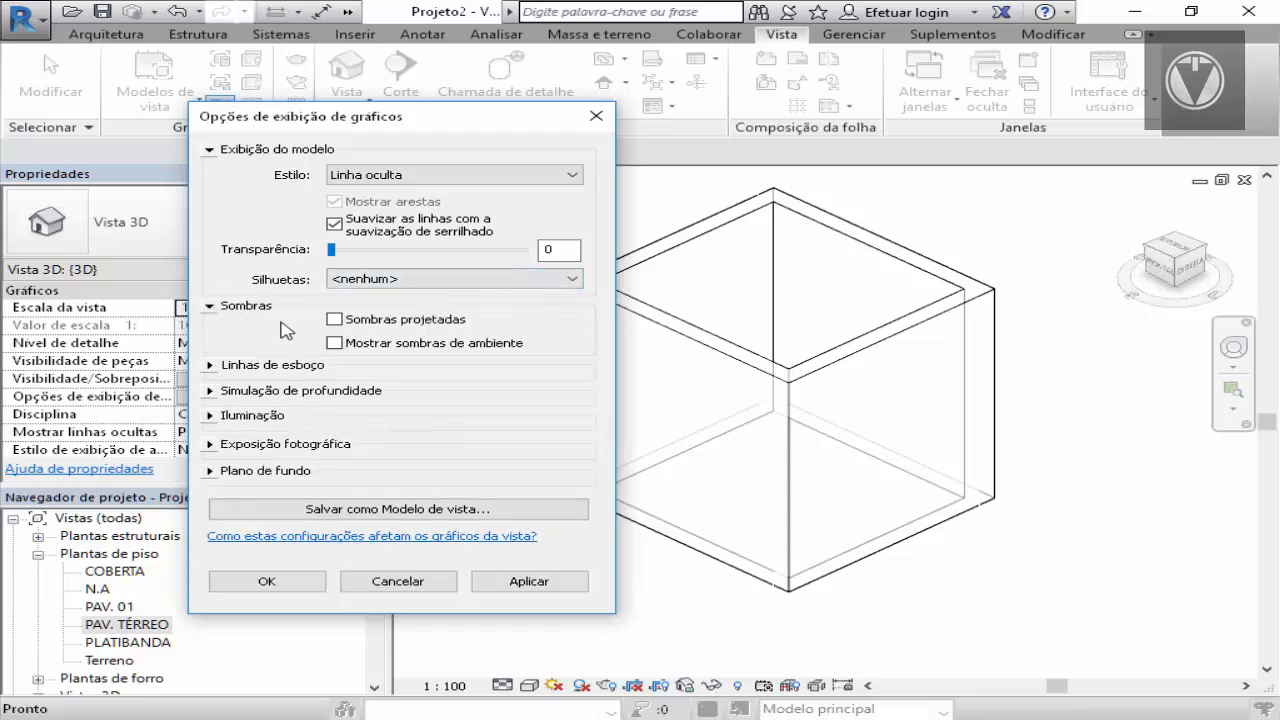
pyautogui.click(335, 320)
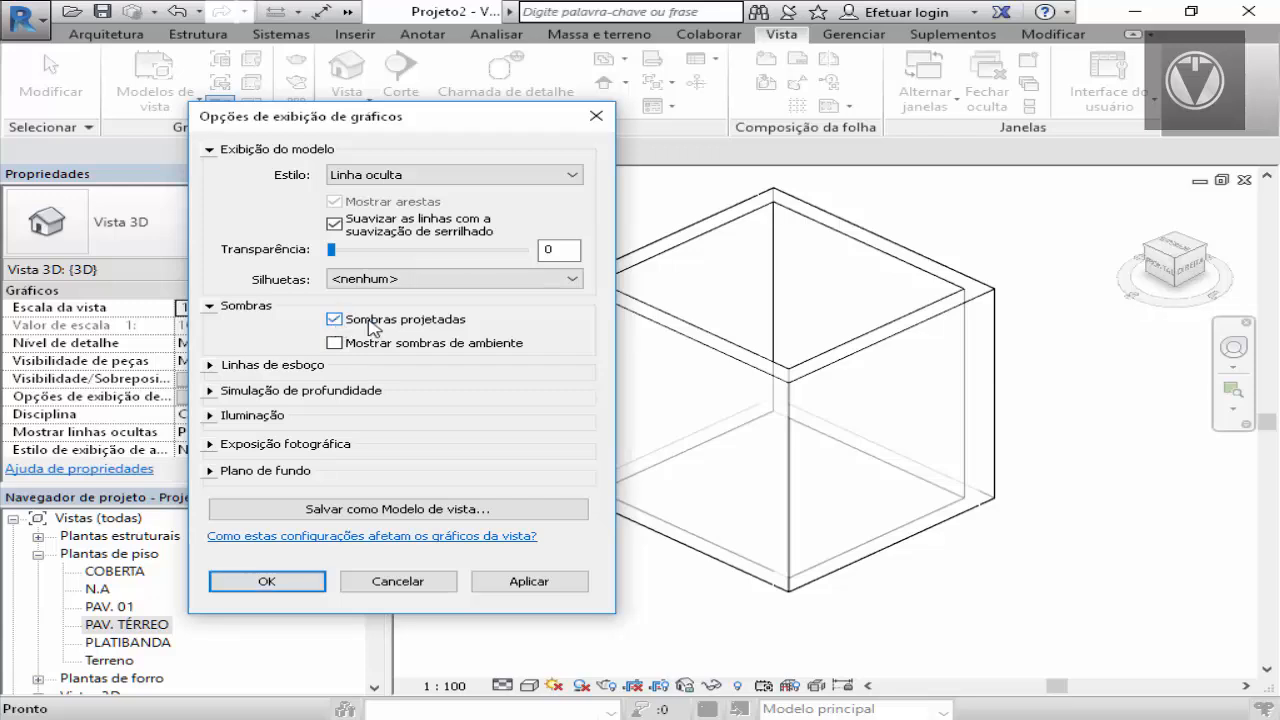
pyautogui.click(545, 583)
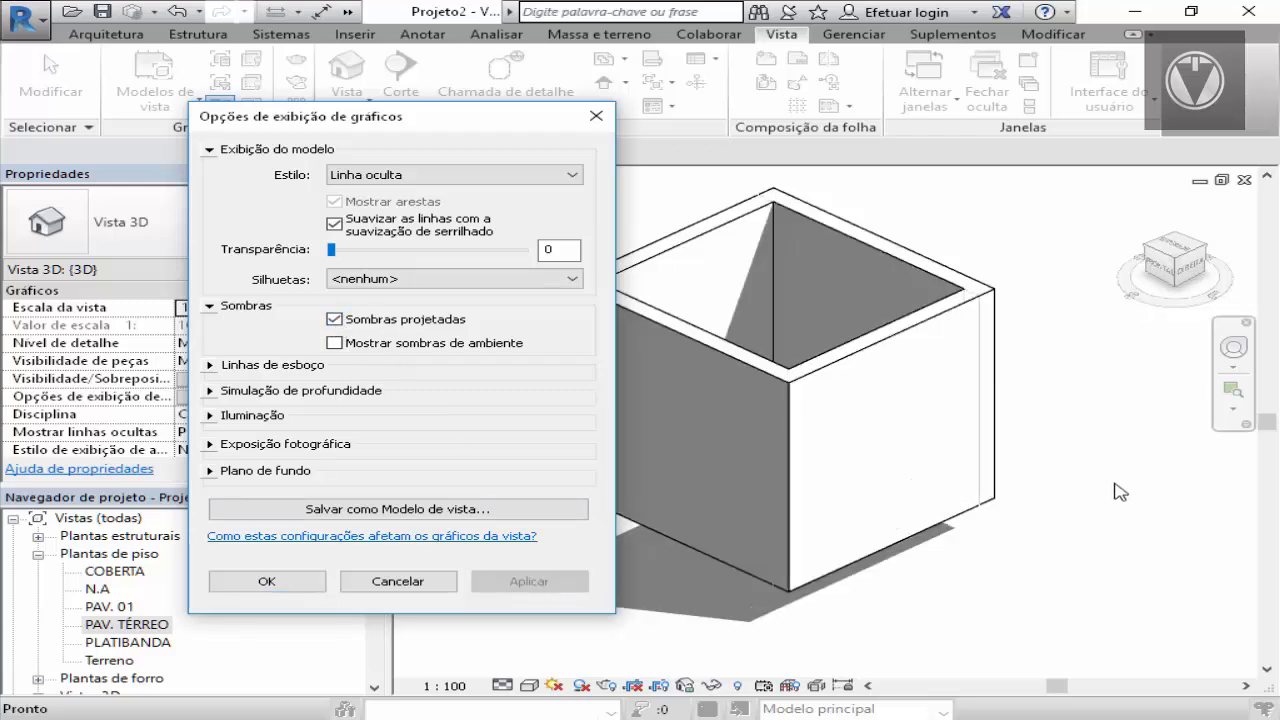
pyautogui.moveTo(465, 120); pyautogui.dragTo(347, 112)
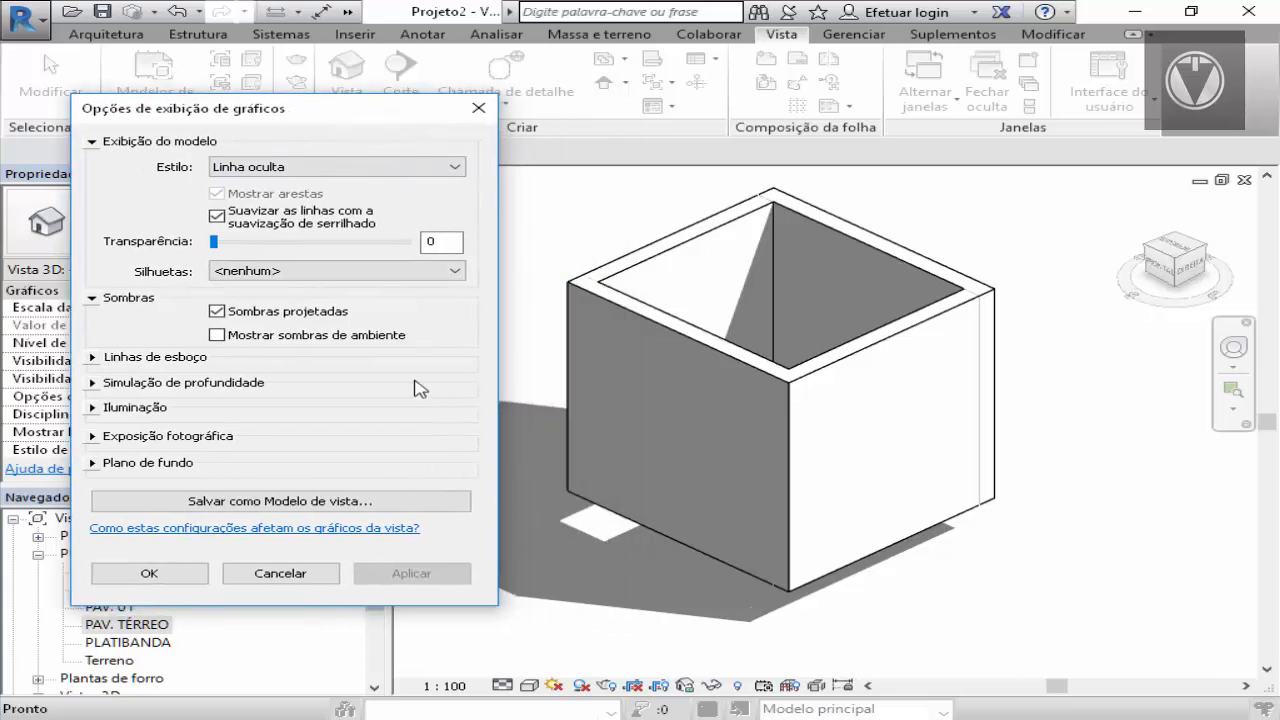
# Try Mostrar sombras de ambiente on the 3D view, then turn off both shadow options and apply the change
pyautogui.click(216, 335)
pyautogui.click(412, 574)
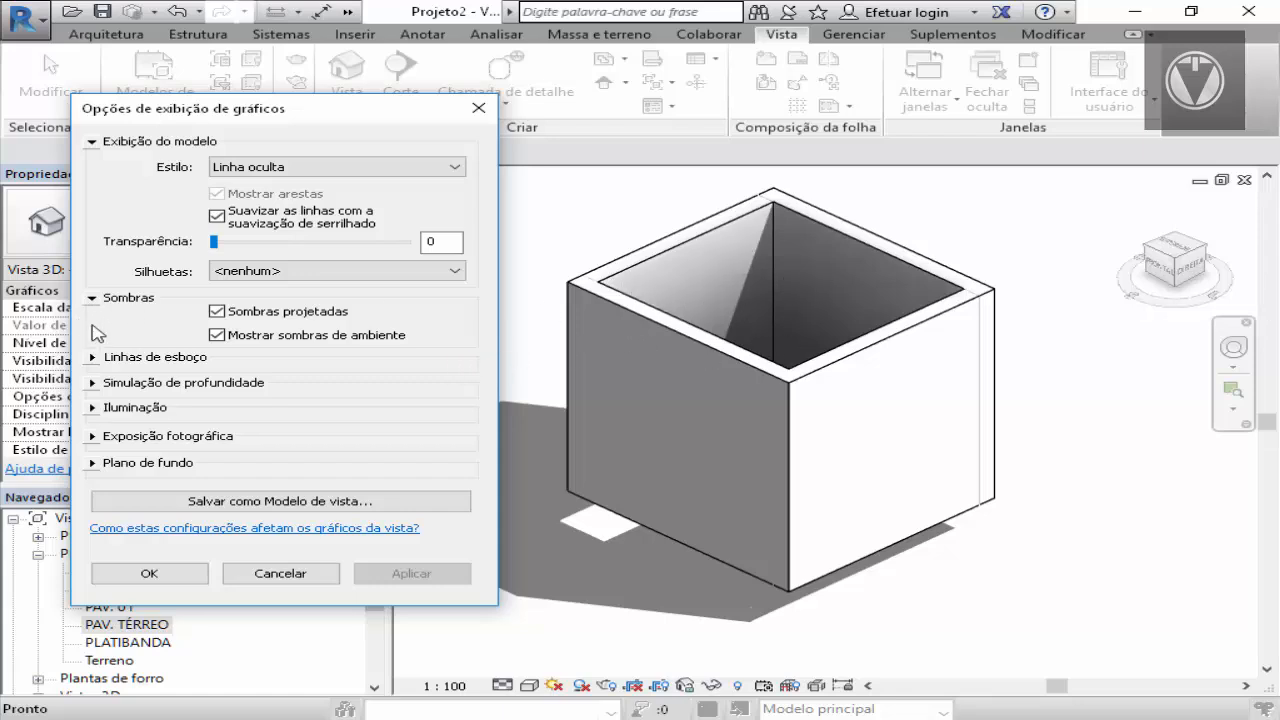
pyautogui.click(216, 311)
pyautogui.click(216, 335)
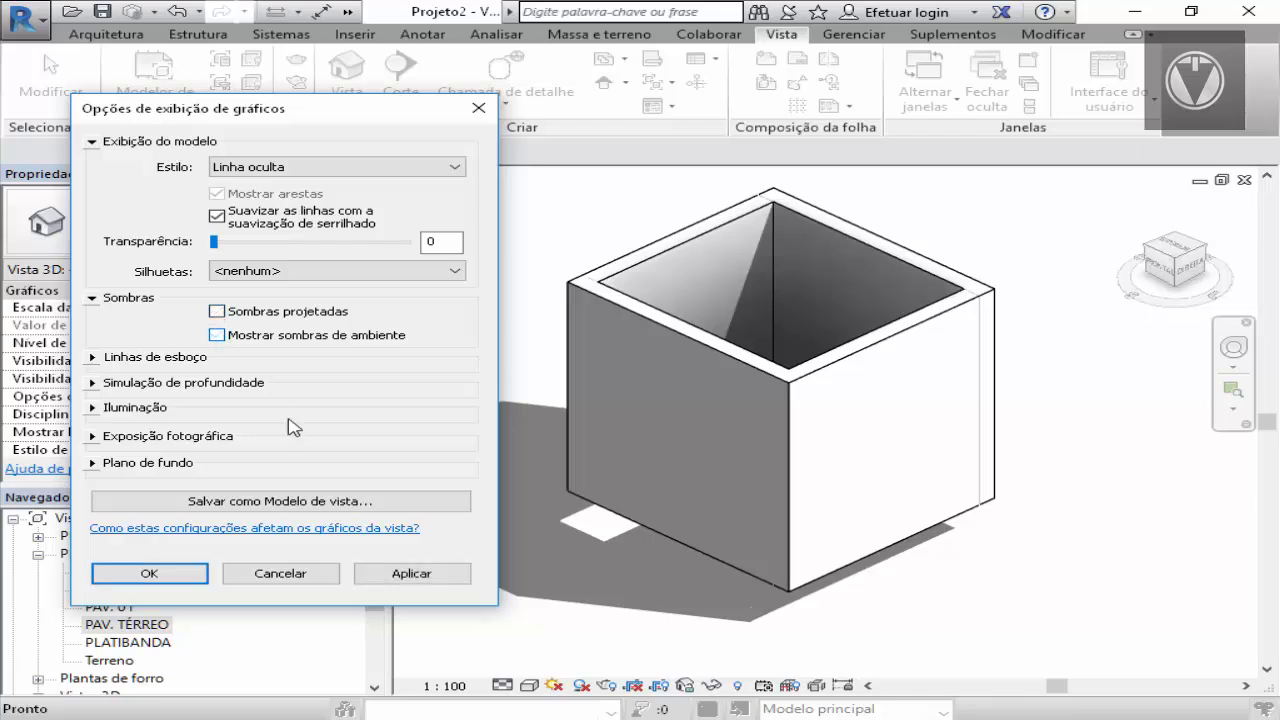
pyautogui.click(414, 573)
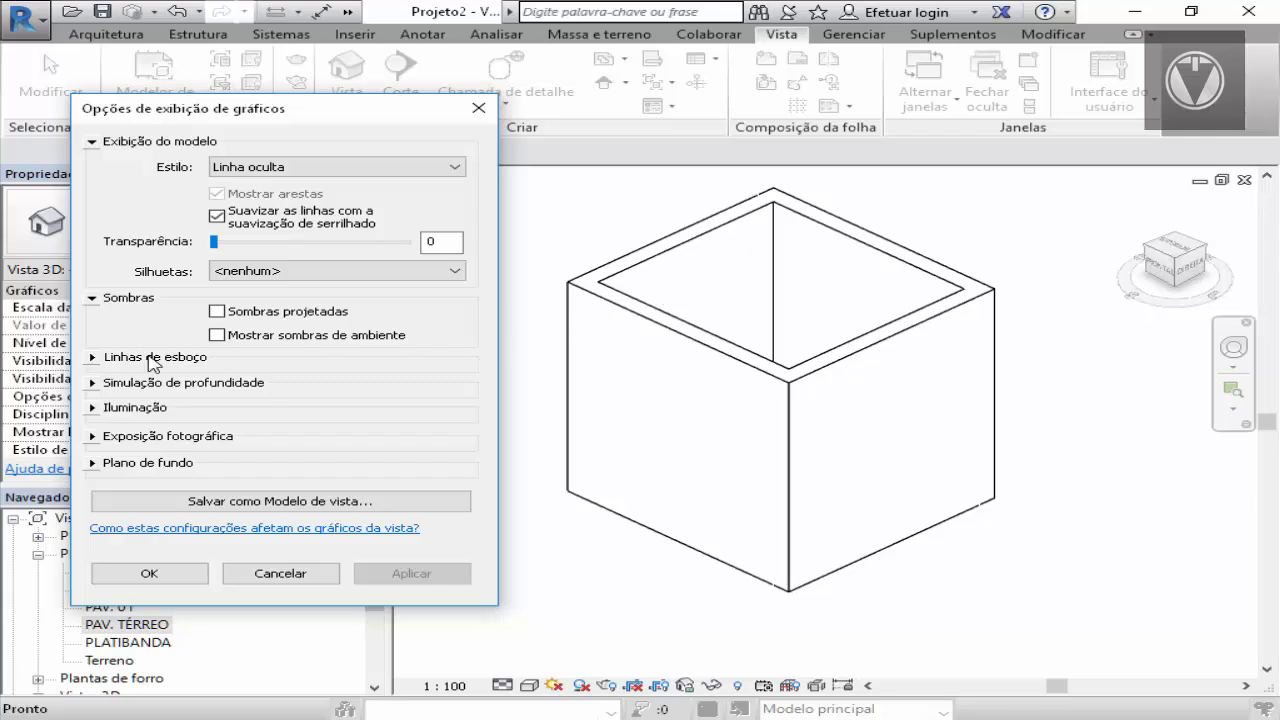
# Enable sketch lines for the 3D view with a Tremulação of 2 and apply them
pyautogui.click(92, 357)
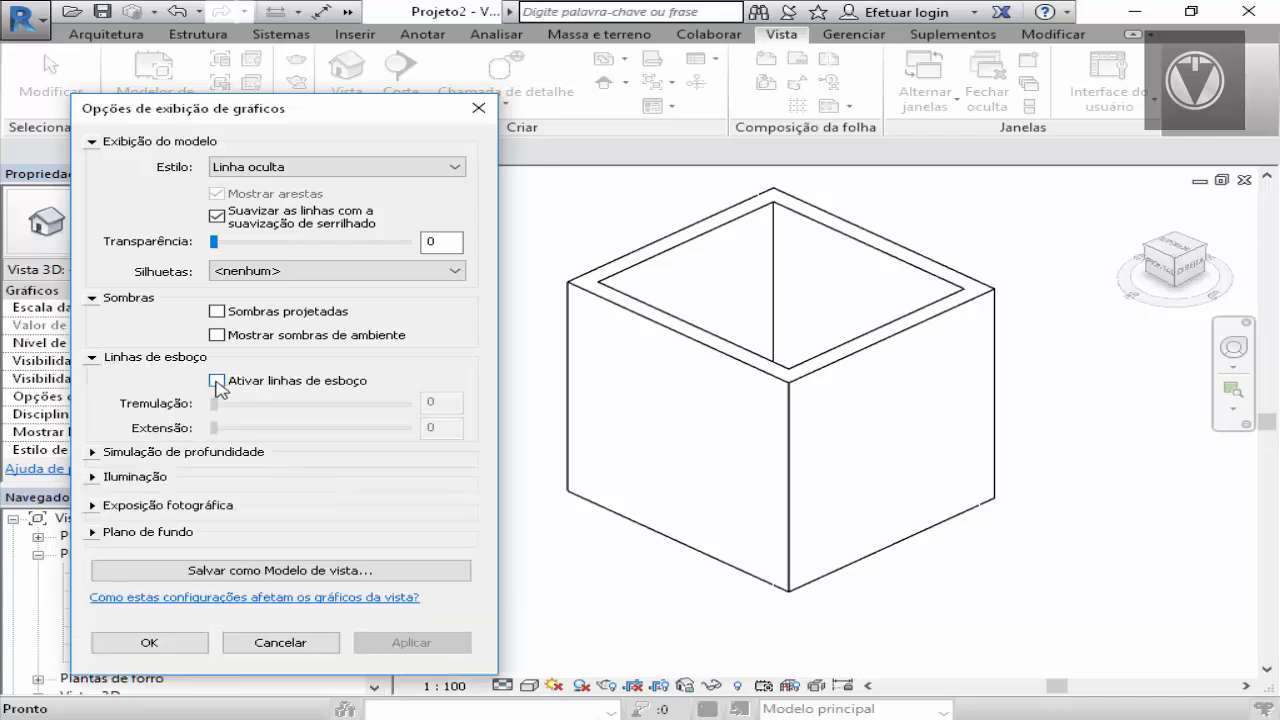
pyautogui.click(217, 382)
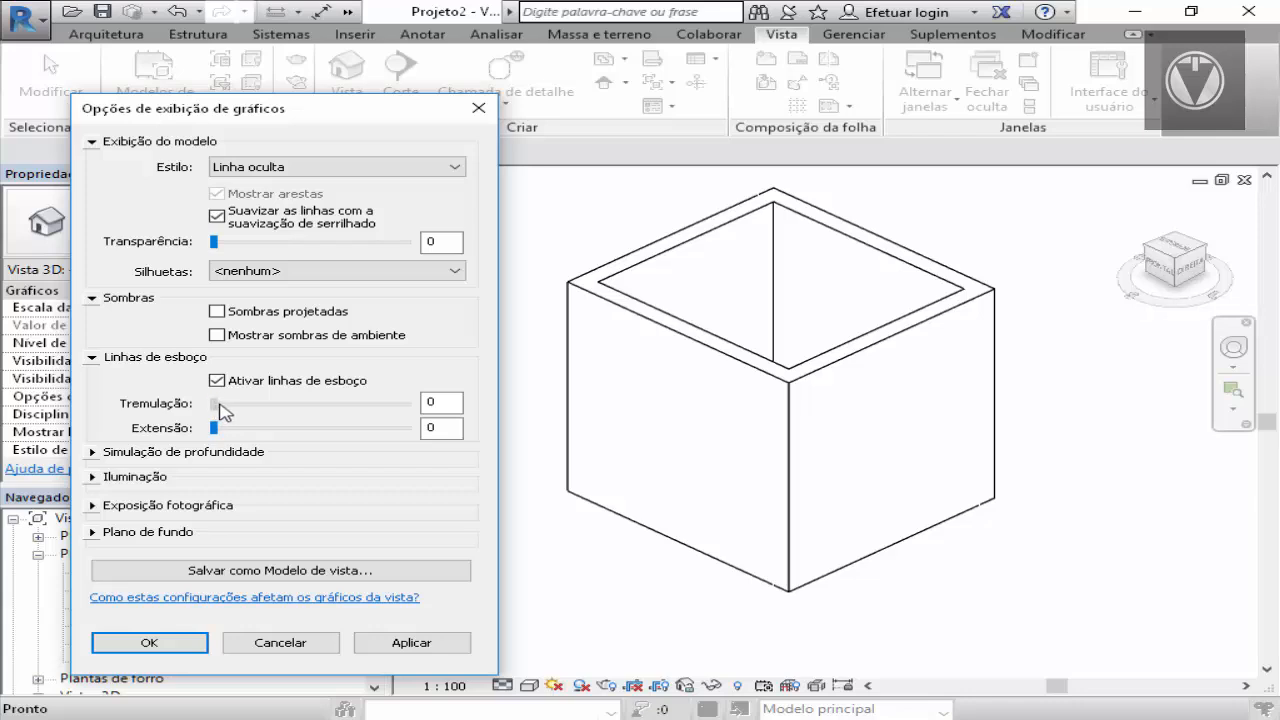
pyautogui.moveTo(215, 405); pyautogui.dragTo(231, 405)
pyautogui.click(421, 645)
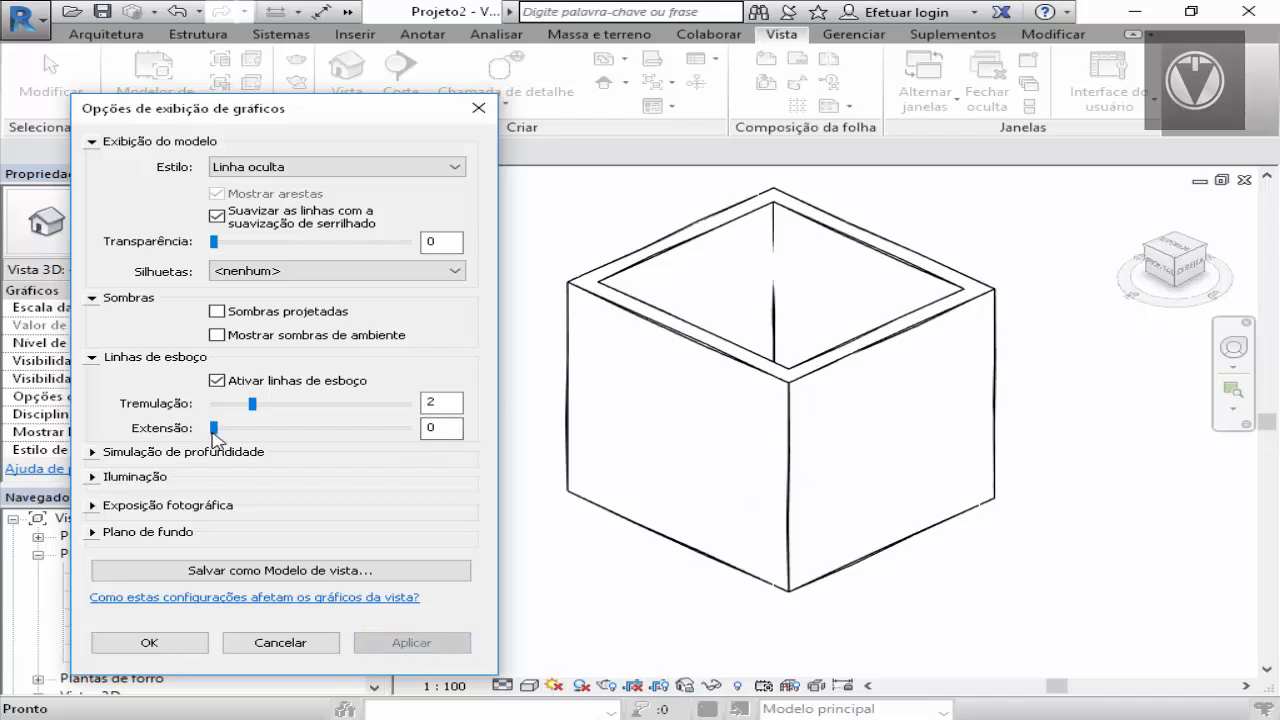
# Try a sketch line Extensão of 2, then set it to 4 and accept the graphic display options
pyautogui.moveTo(214, 432); pyautogui.dragTo(252, 436)
pyautogui.click(452, 645)
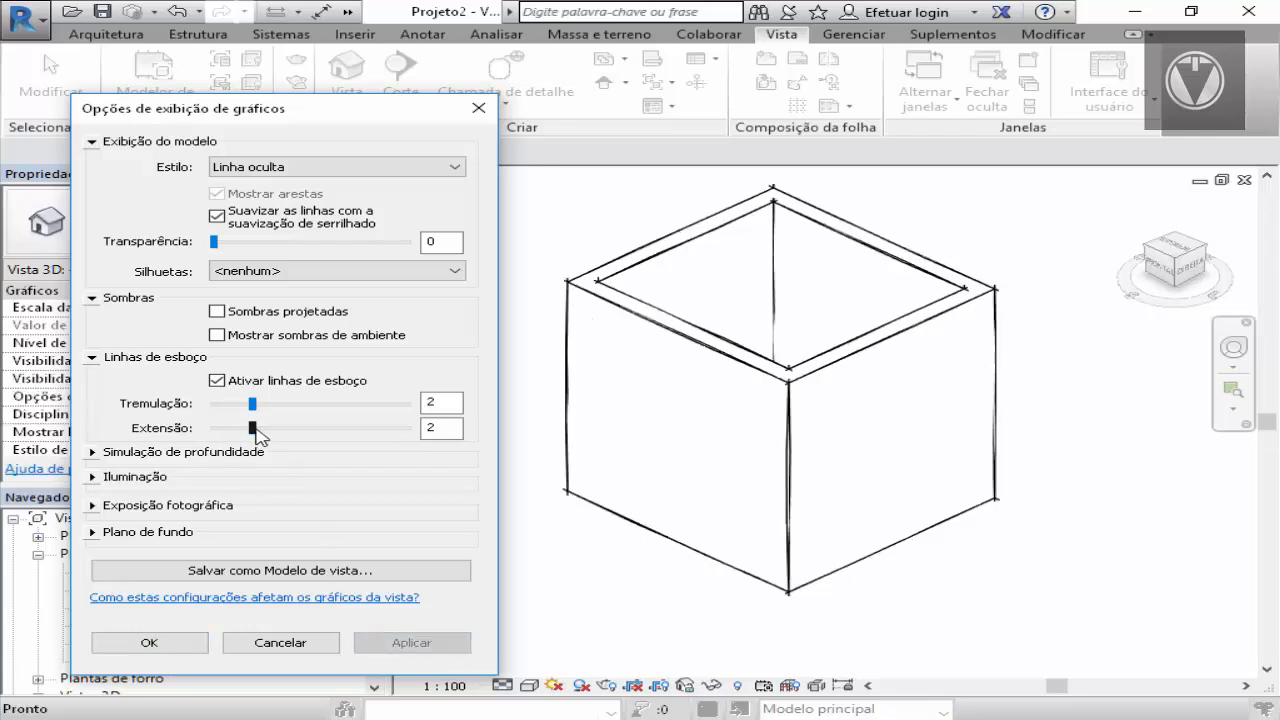
pyautogui.moveTo(258, 435); pyautogui.dragTo(292, 433)
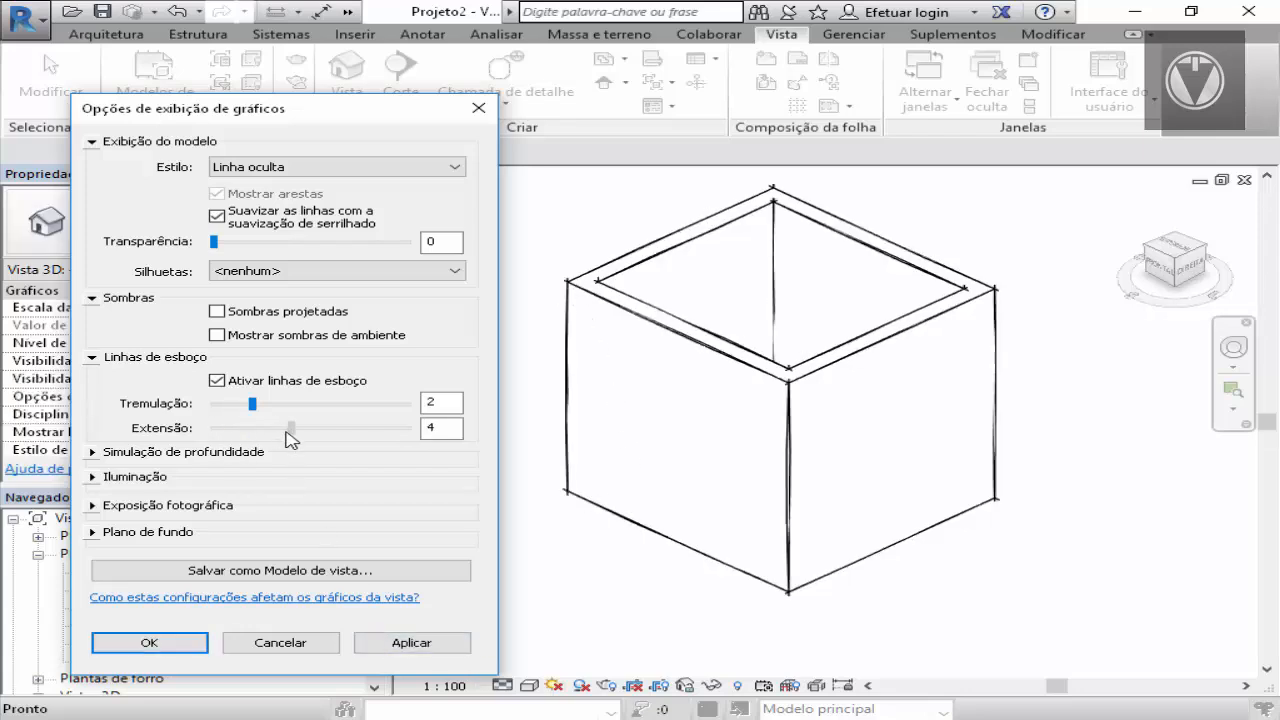
pyautogui.click(440, 648)
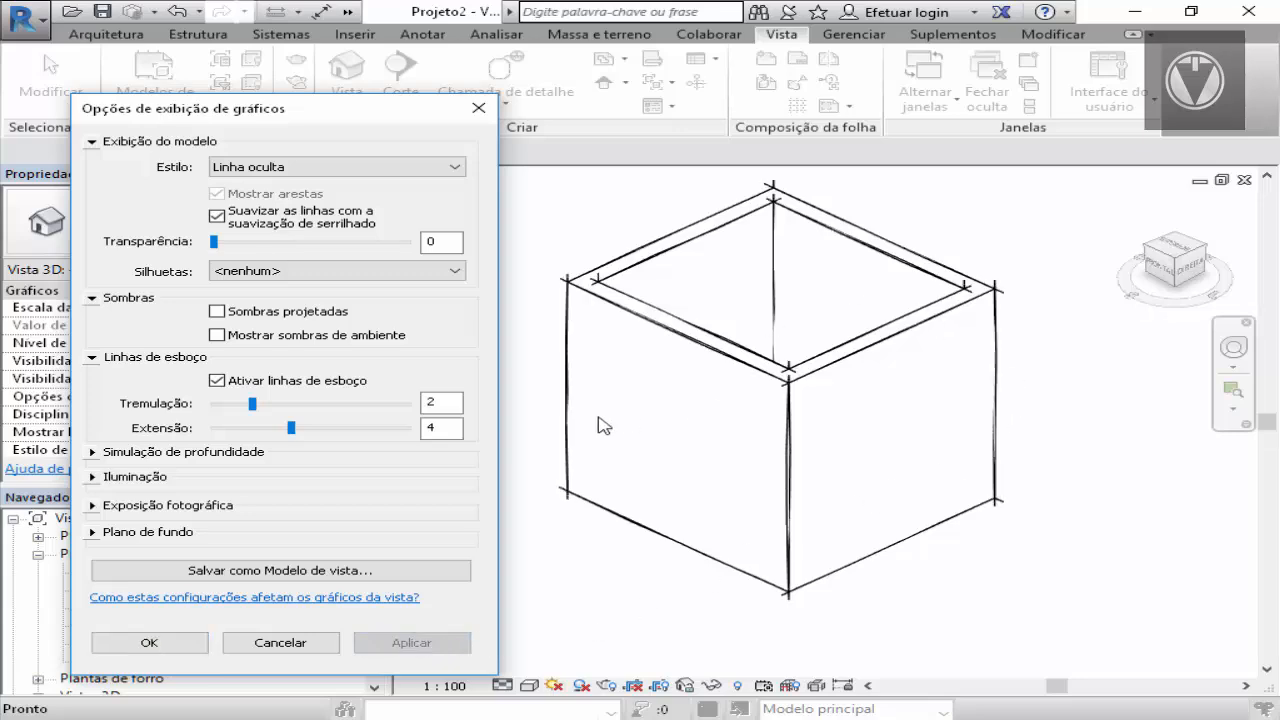
pyautogui.click(175, 644)
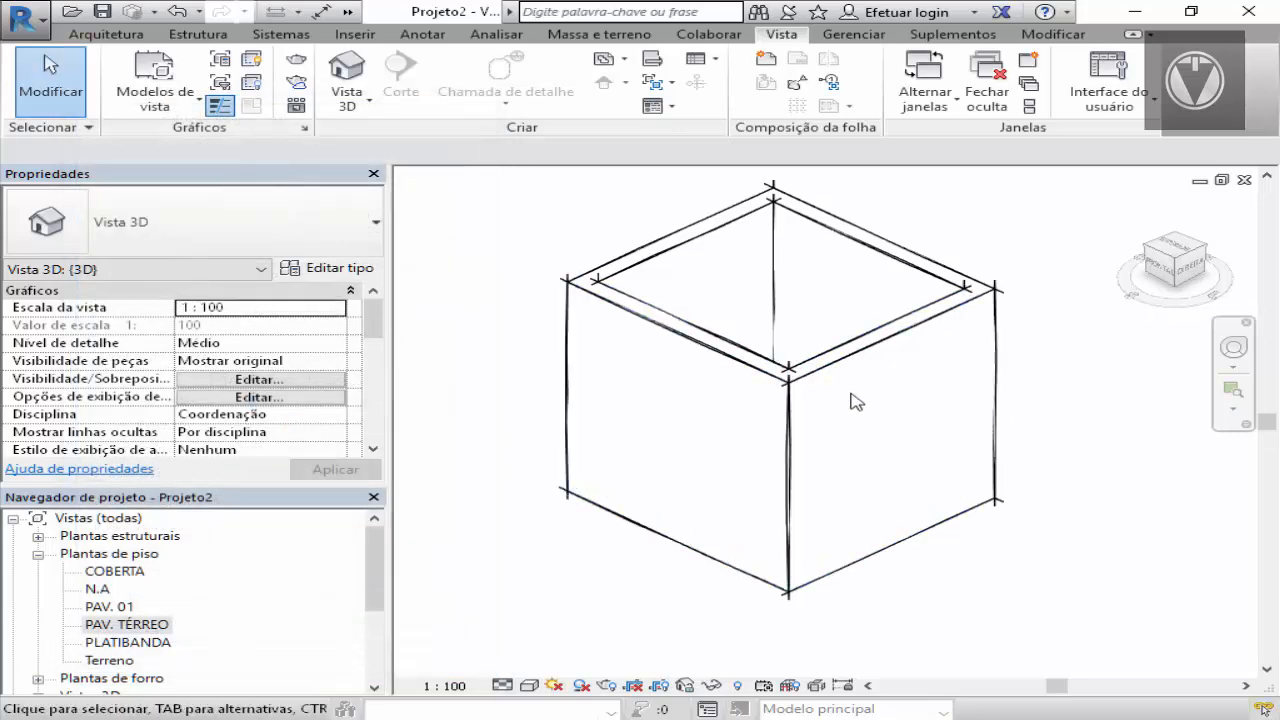
# Examine the sketch-style edges of the 3D walls up close, from farther away and from a different angle
pyautogui.scroll(-2, 851, 394)
pyautogui.scroll(3, 800, 256)
pyautogui.scroll(-3, 713, 254)
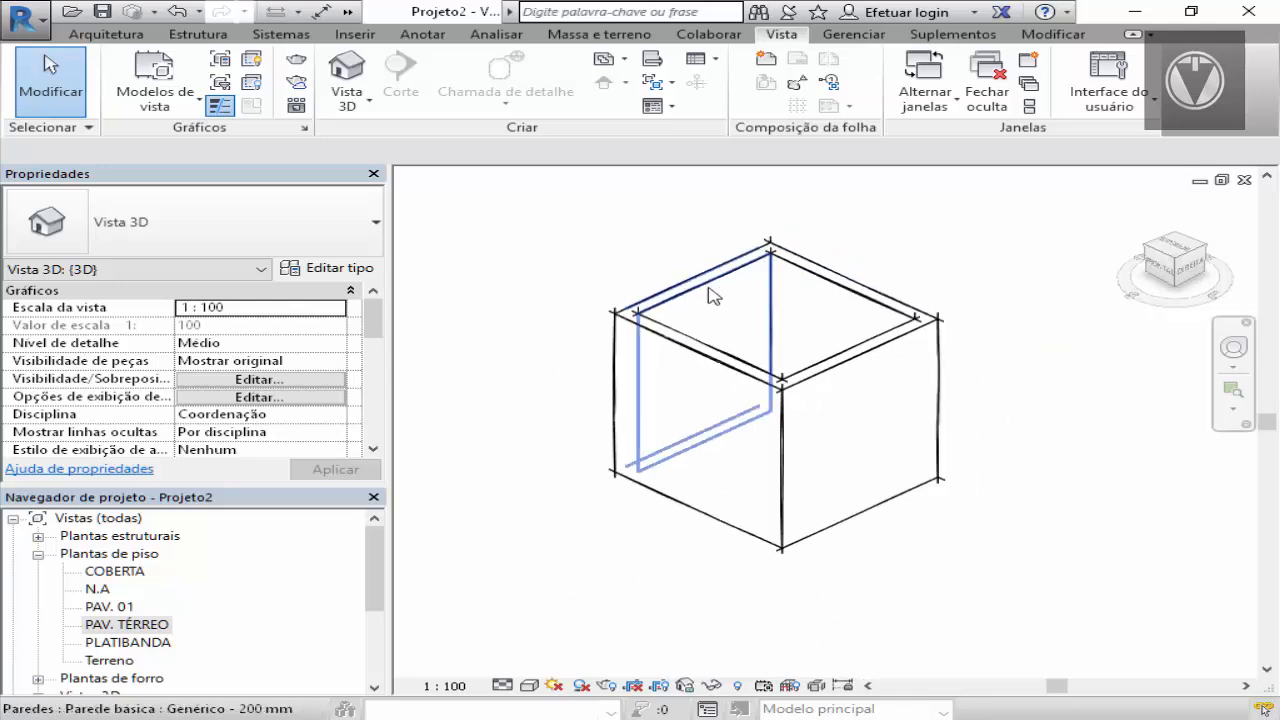
pyautogui.scroll(1, 713, 296)
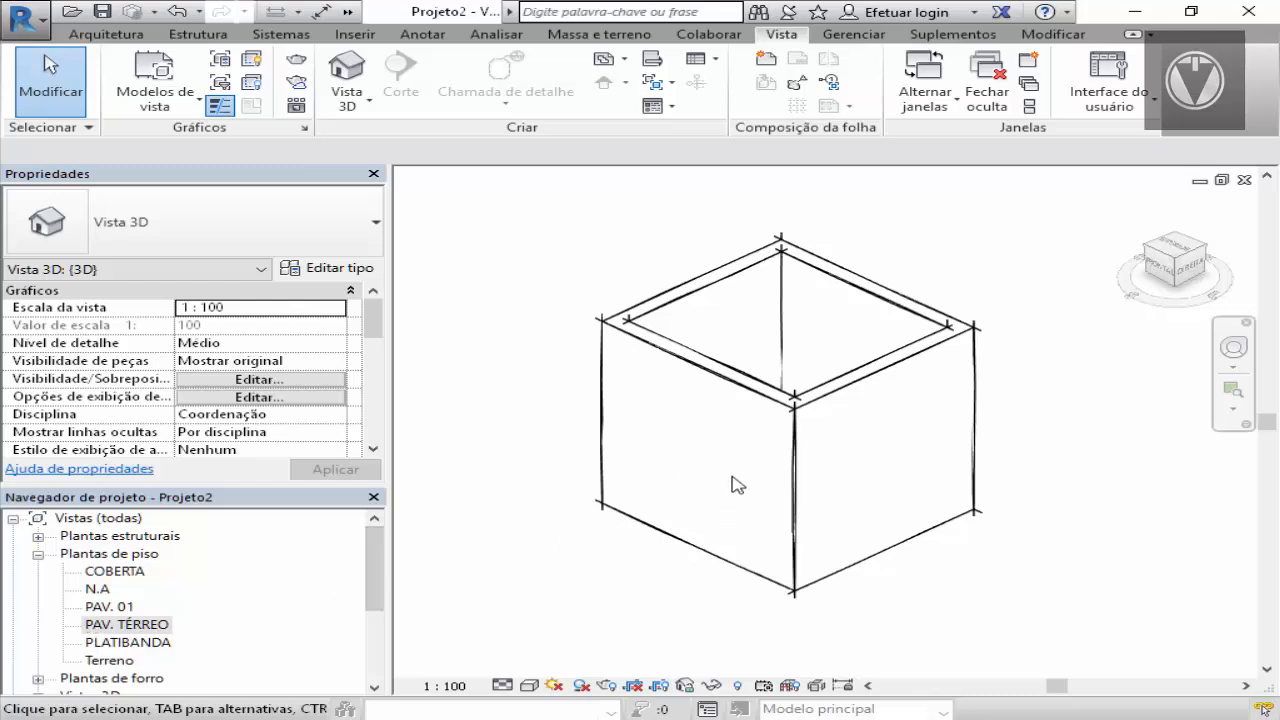
pyautogui.scroll(1, 735, 460)
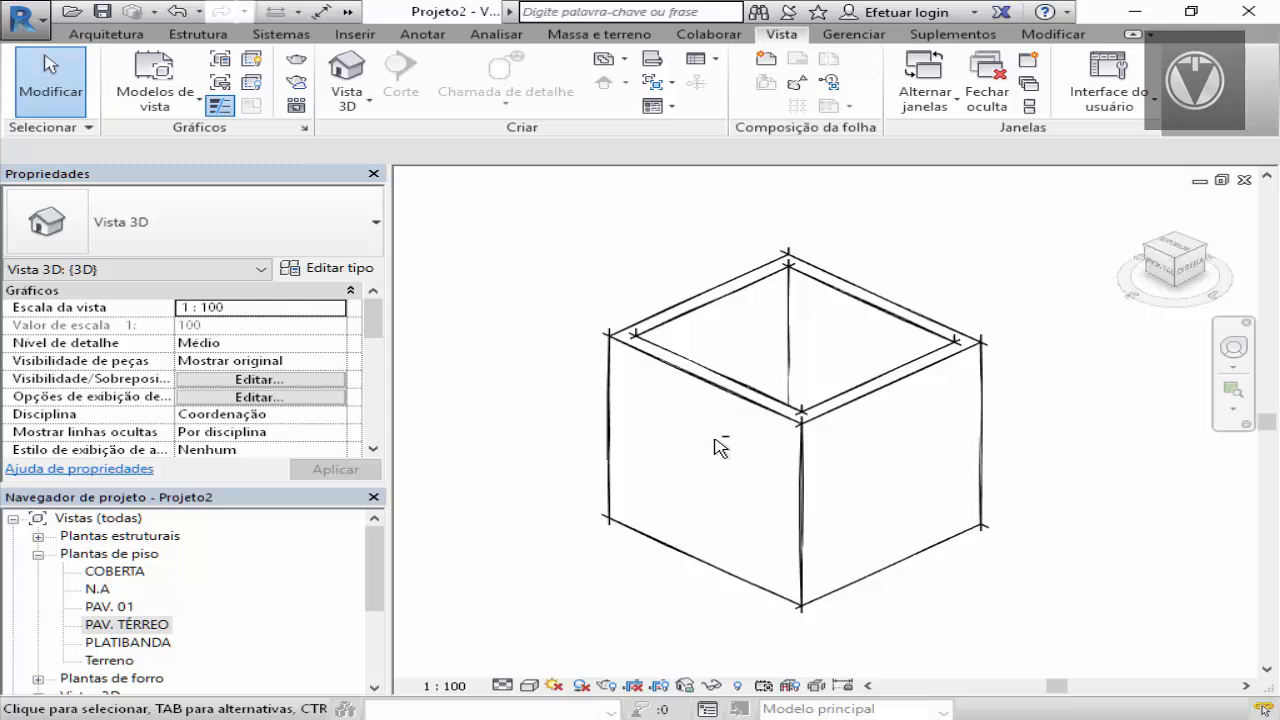
pyautogui.keyDown('shift'); pyautogui.moveTo(716, 446); pyautogui.dragTo(770, 431, button='middle'); pyautogui.keyUp('shift')
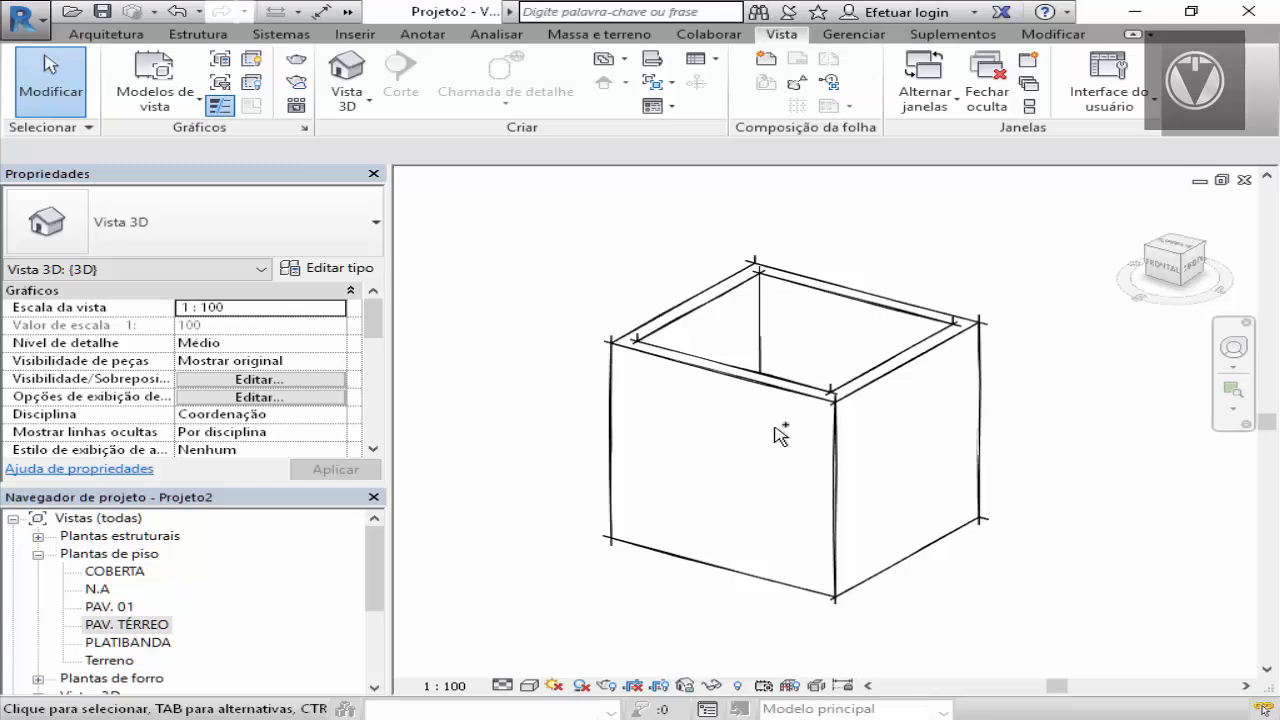
pyautogui.keyDown('ctrl'); pyautogui.moveTo(792, 444); pyautogui.dragTo(906, 472, button='middle'); pyautogui.keyUp('ctrl')
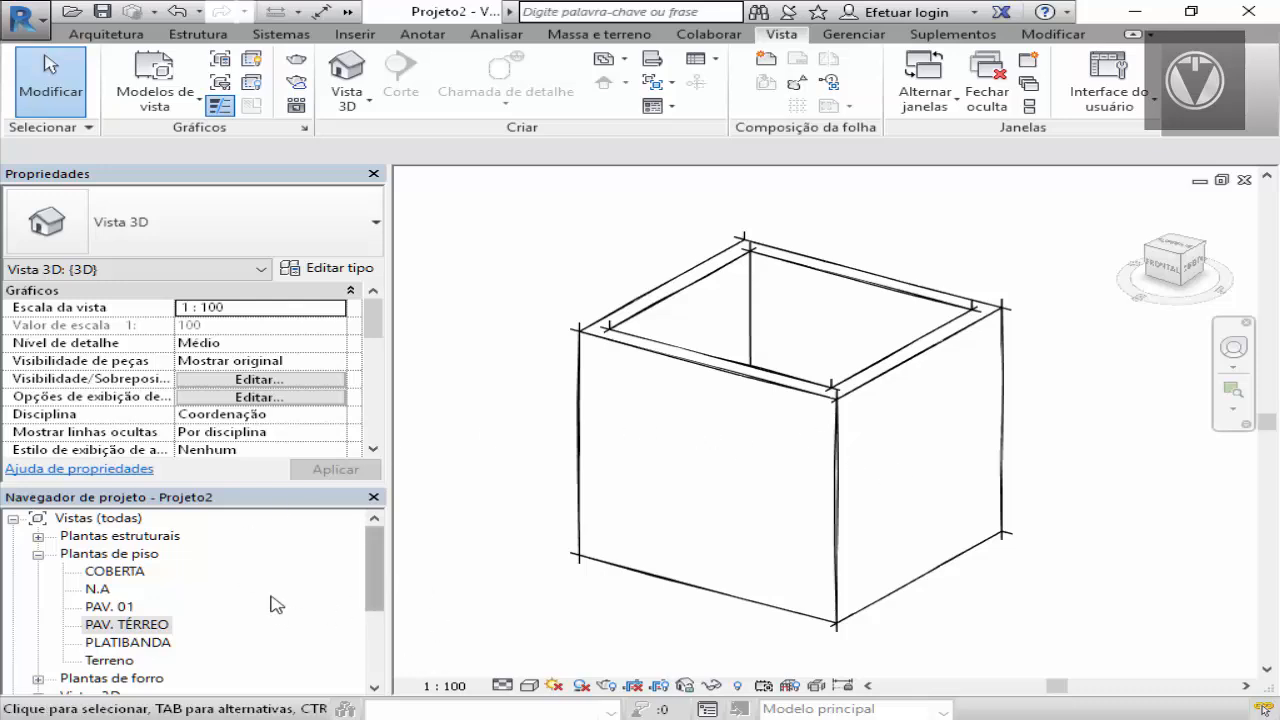
# Open the PAV. TÉRREO floor plan view
pyautogui.click(113, 627)
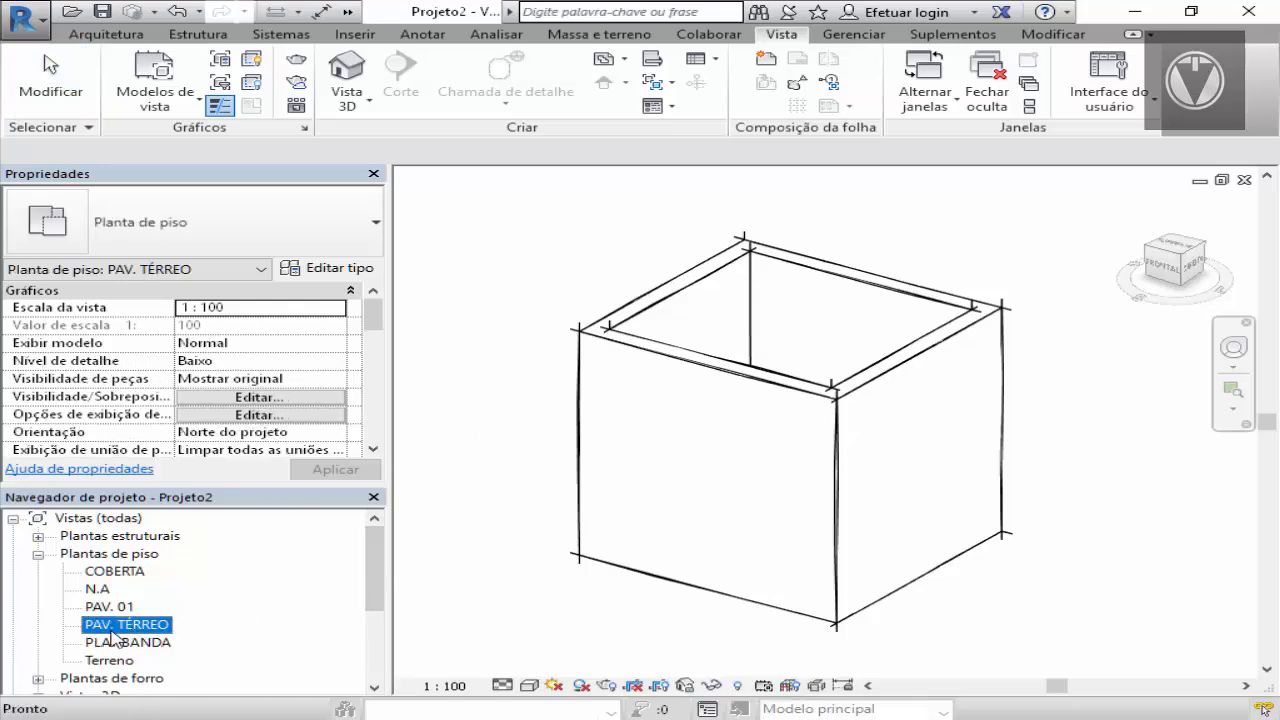
pyautogui.doubleClick(140, 632)
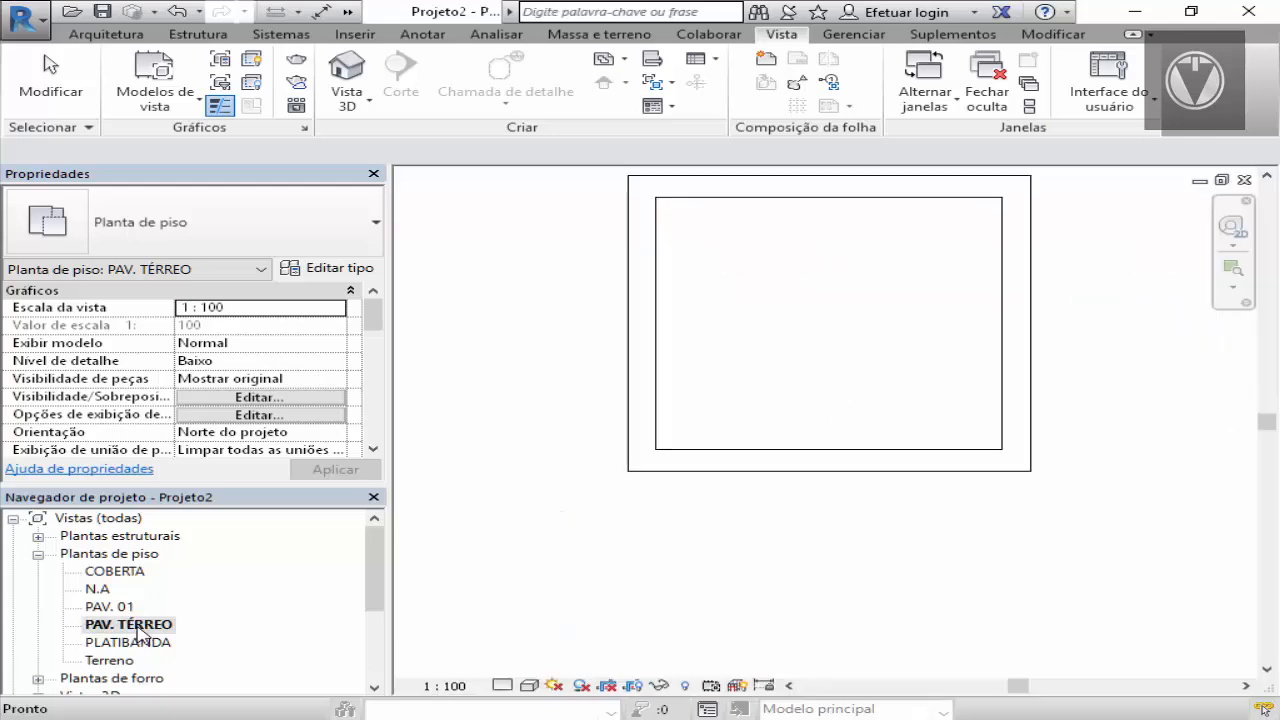
pyautogui.scroll(-3, 820, 488)
pyautogui.scroll(2, 884, 377)
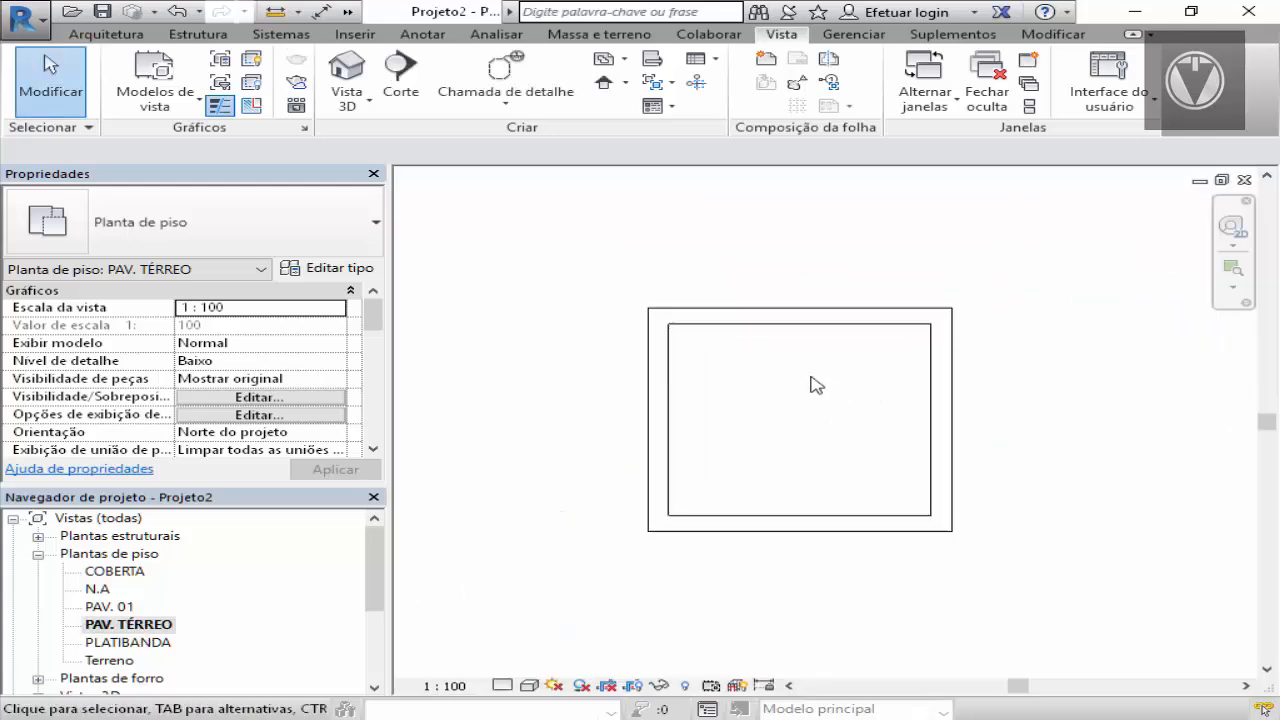
pyautogui.scroll(1, 649, 406)
pyautogui.scroll(1, 624, 313)
pyautogui.scroll(-2, 660, 354)
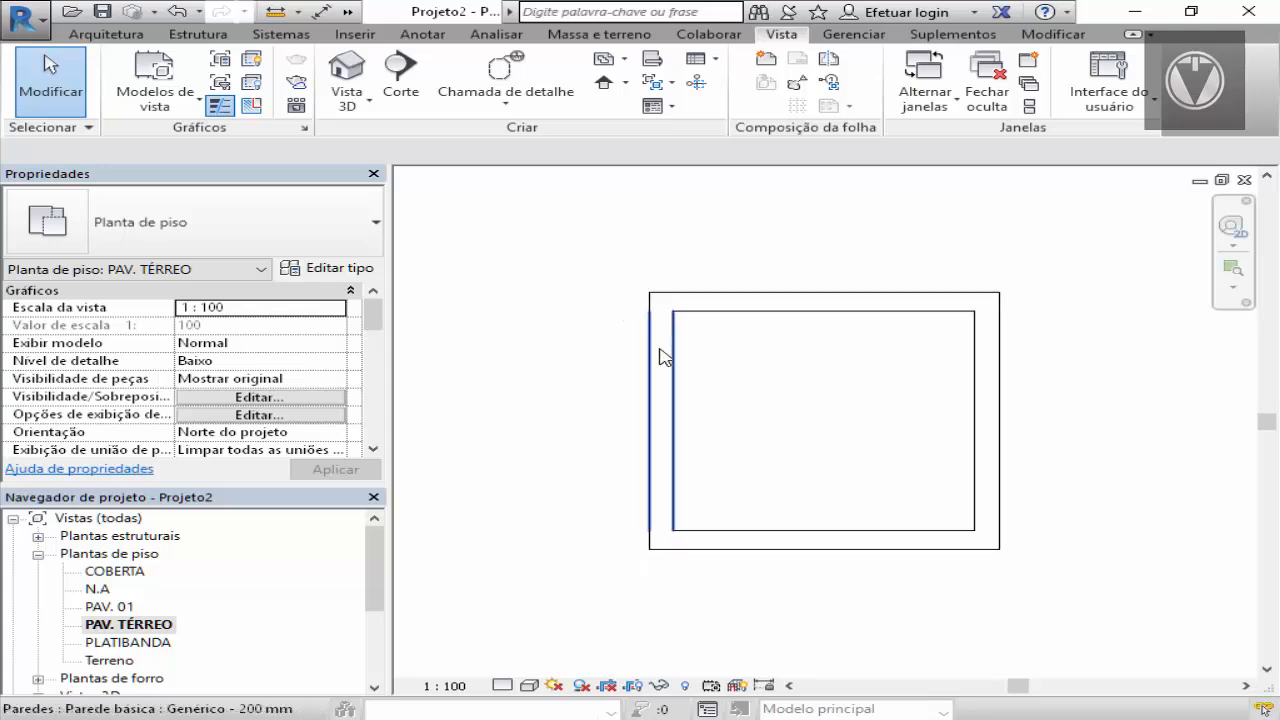
pyautogui.scroll(-2, 670, 385)
pyautogui.scroll(-1, 717, 314)
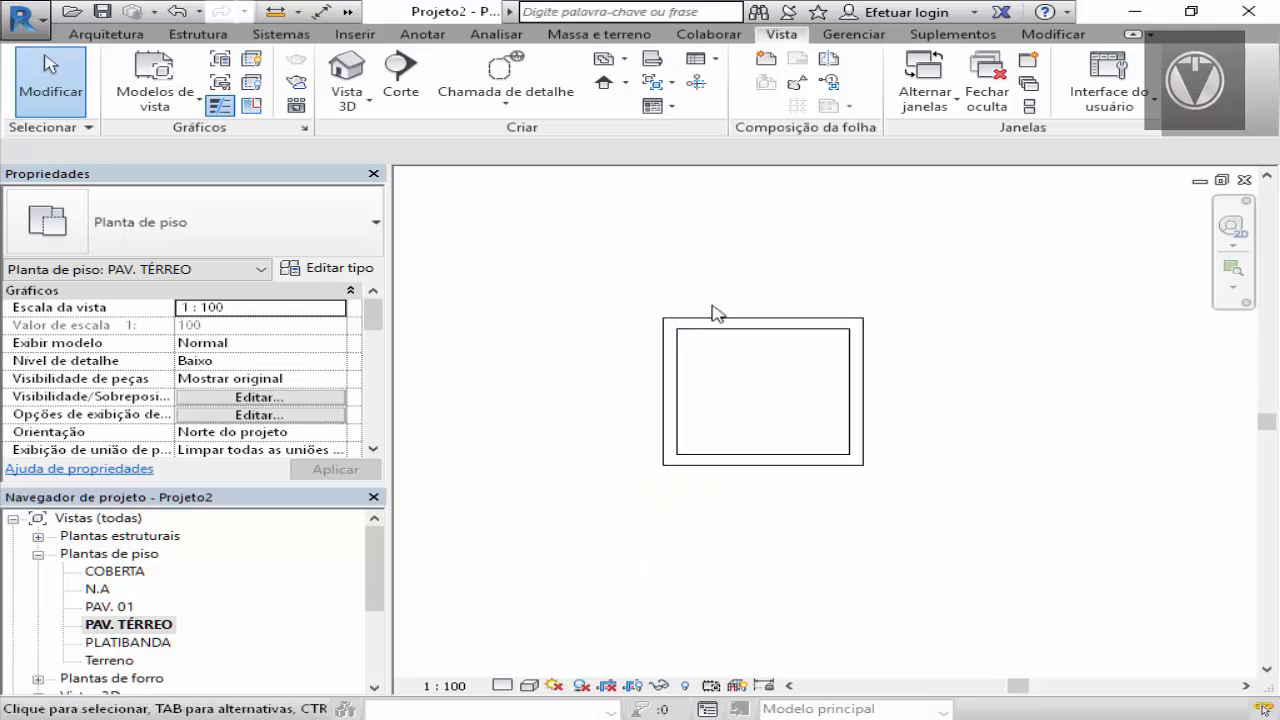
pyautogui.scroll(-1, 771, 357)
pyautogui.scroll(2, 791, 360)
pyautogui.scroll(1, 774, 354)
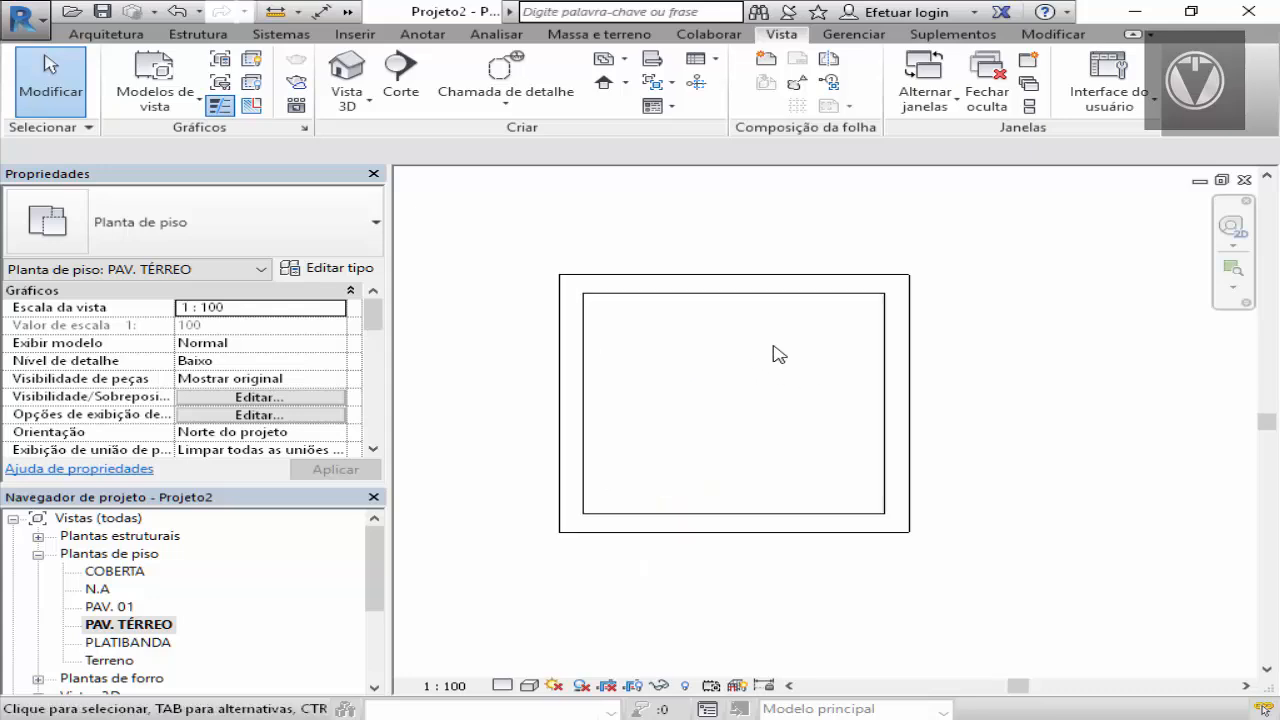
pyautogui.scroll(-1, 669, 369)
pyautogui.scroll(-1, 537, 363)
pyautogui.scroll(1, 641, 350)
pyautogui.scroll(1, 648, 335)
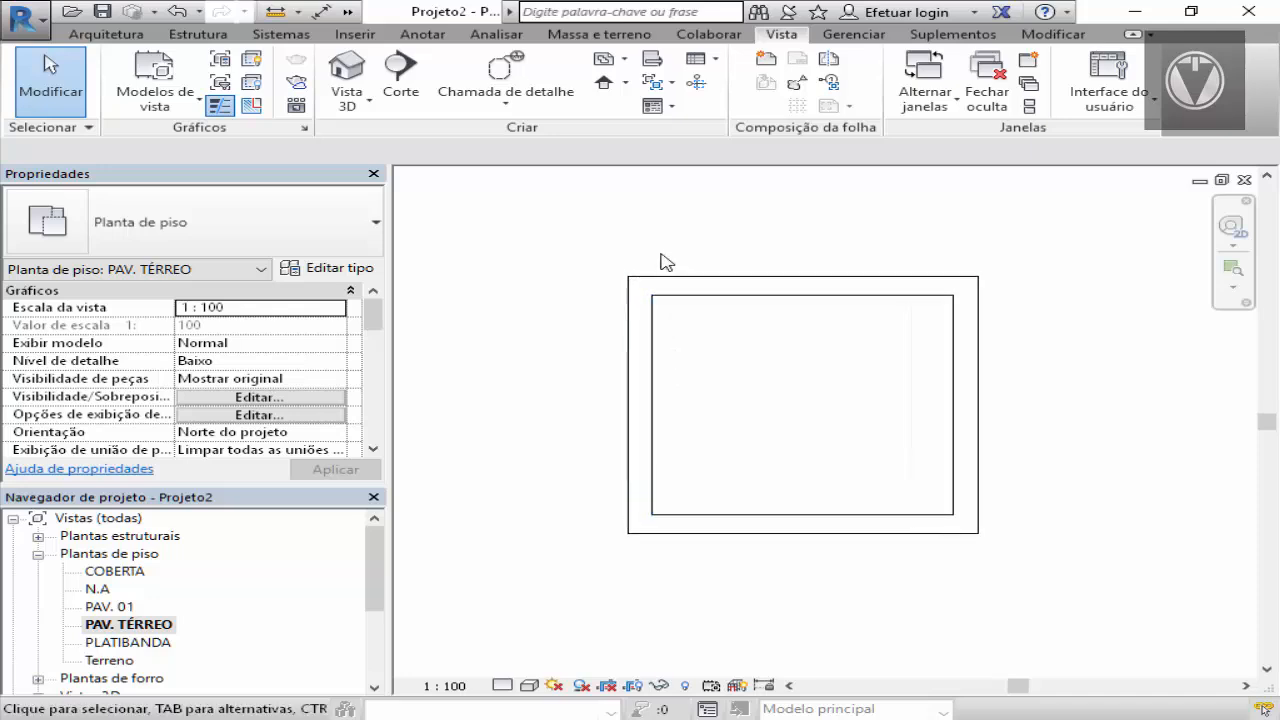
pyautogui.scroll(-1, 690, 267)
pyautogui.scroll(-1, 735, 330)
pyautogui.scroll(-2, 740, 360)
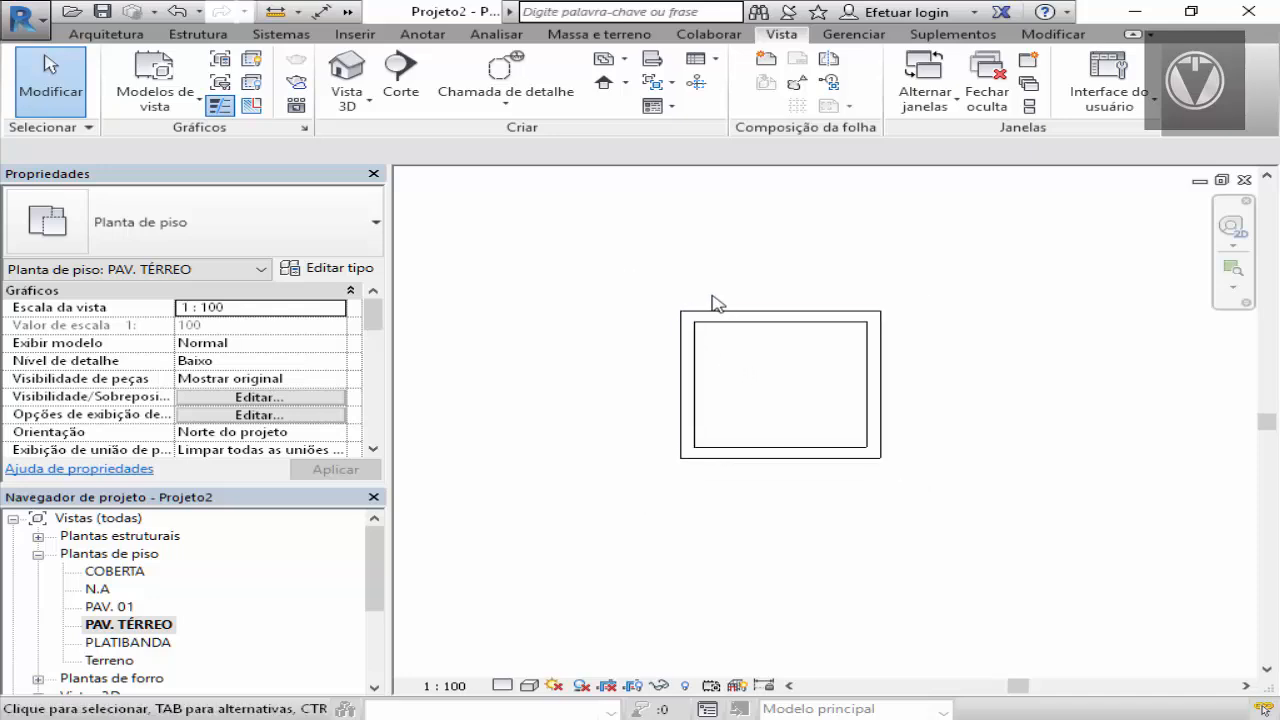
pyautogui.scroll(1, 700, 315)
pyautogui.scroll(-1, 720, 385)
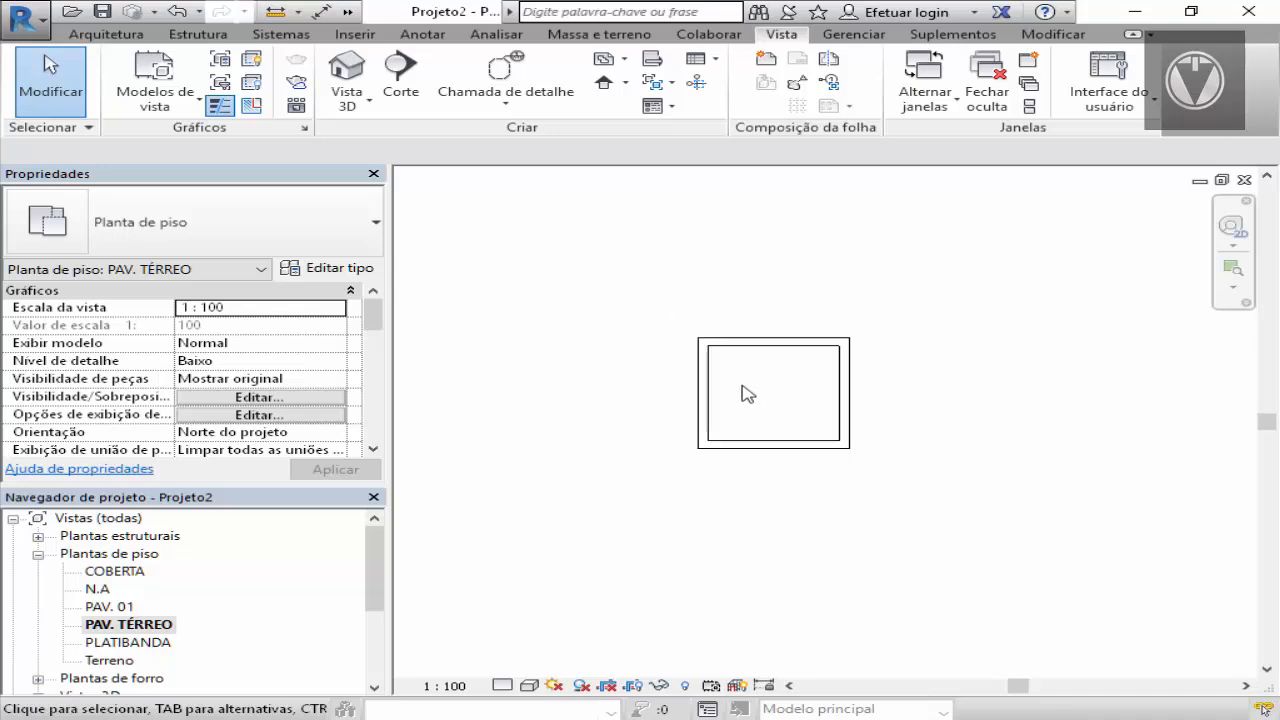
pyautogui.scroll(1, 814, 360)
pyautogui.scroll(1, 805, 365)
pyautogui.scroll(-1, 578, 340)
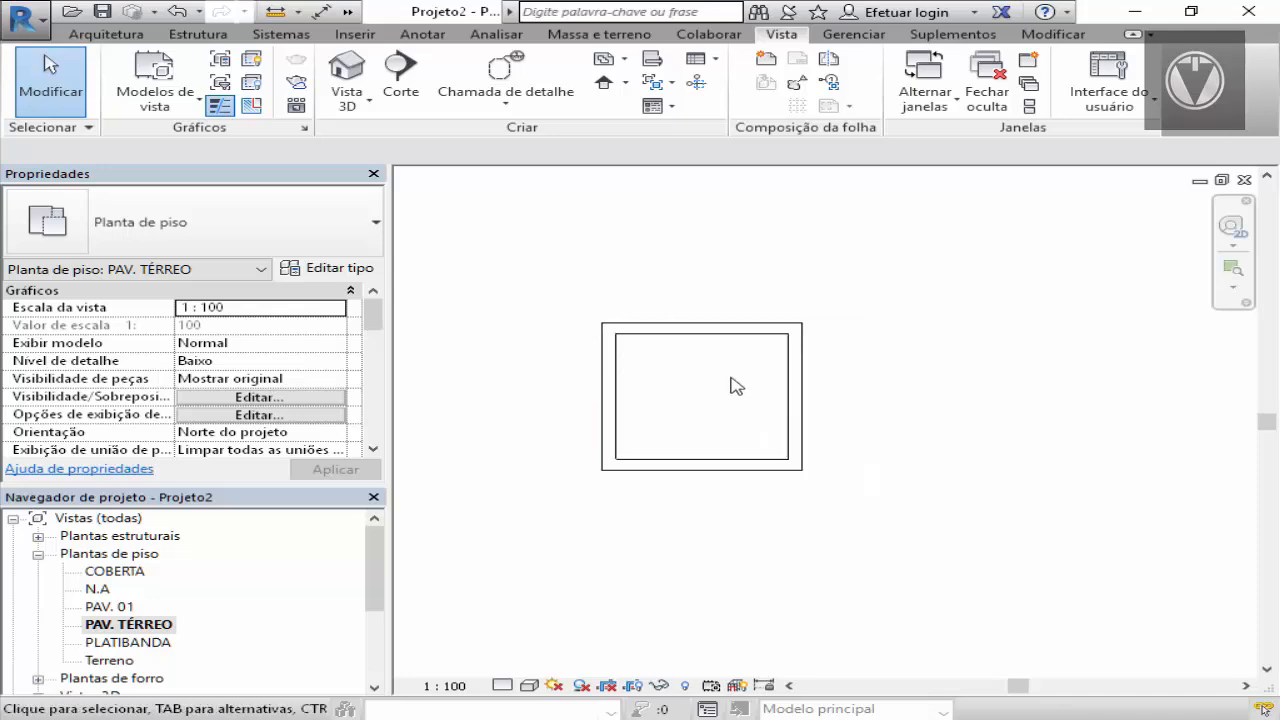
pyautogui.scroll(1, 712, 378)
pyautogui.scroll(-1, 645, 370)
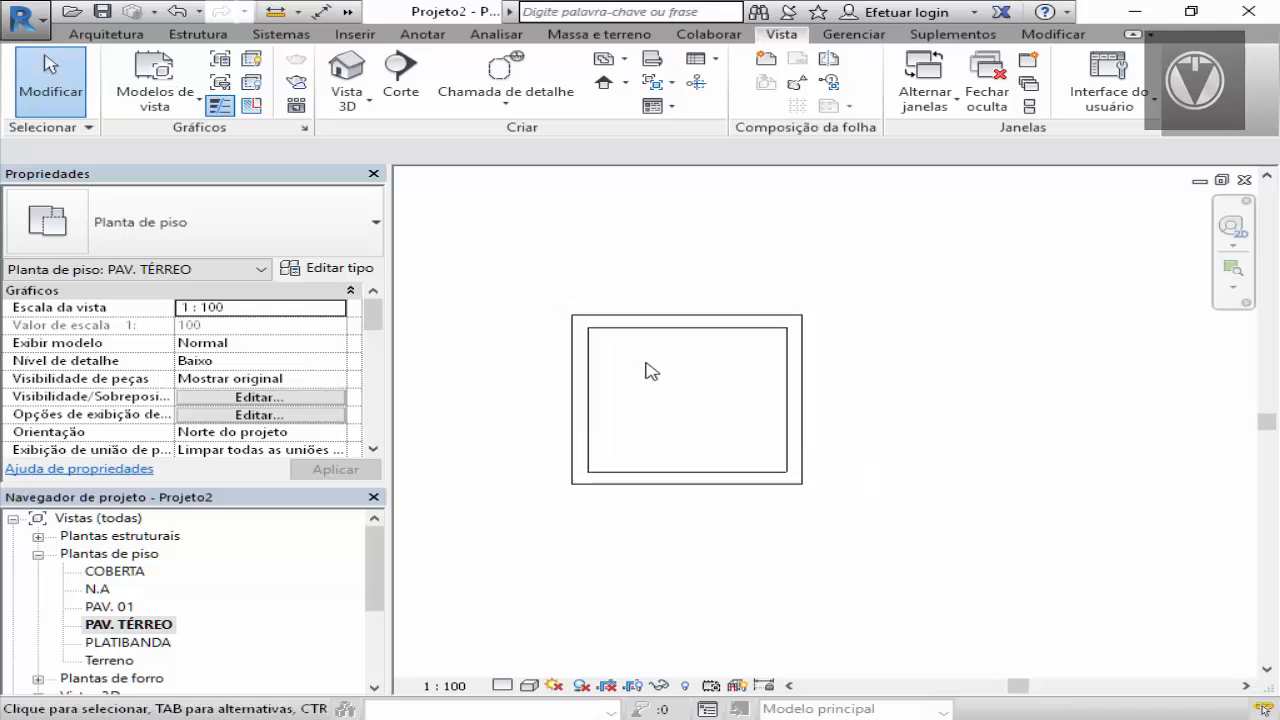
pyautogui.scroll(-1, 643, 371)
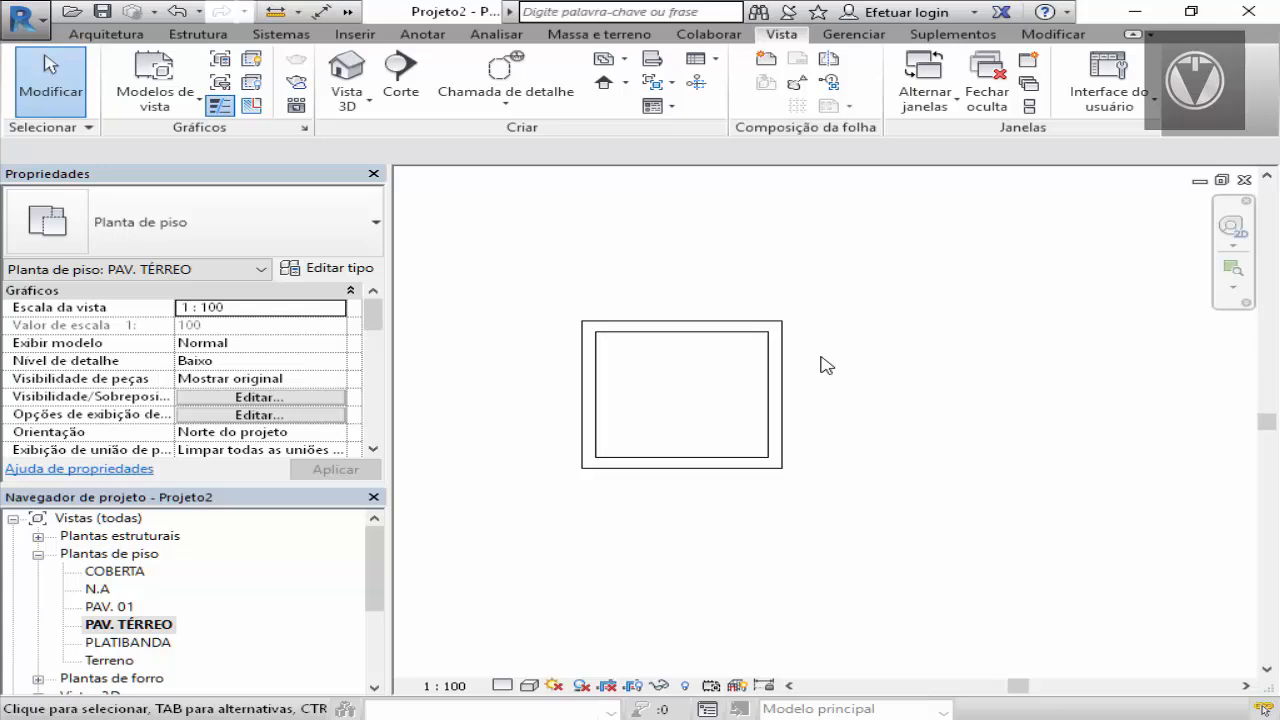
pyautogui.scroll(-2, 844, 362)
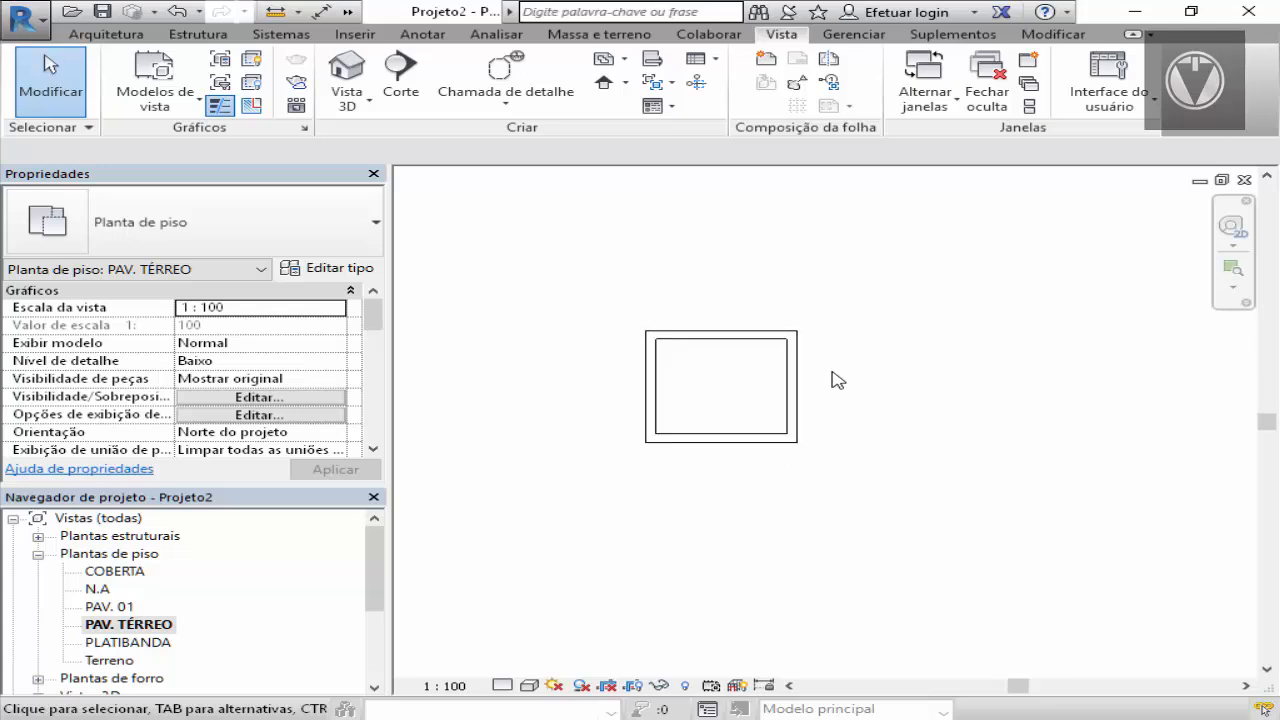
pyautogui.scroll(2, 638, 336)
pyautogui.scroll(1, 616, 348)
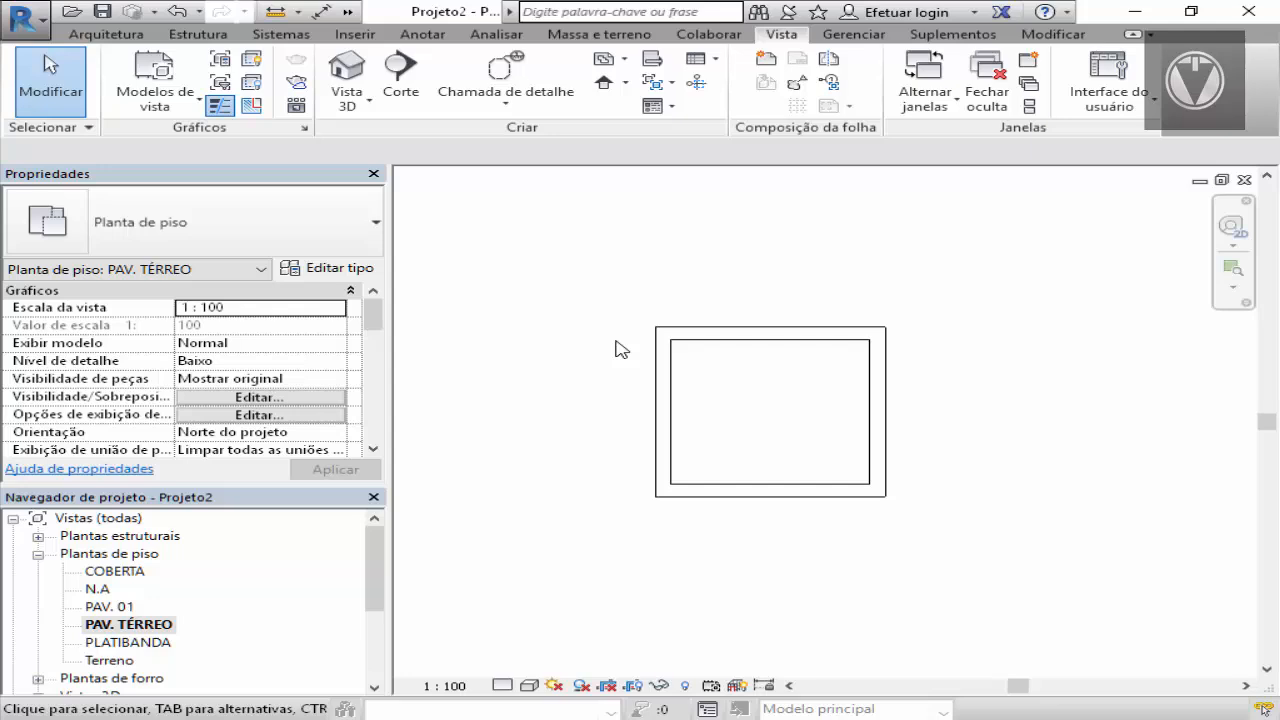
# Examine the rectangular wall outline in the PAV. TÉRREO floor plan at closer and wider zoom levels
pyautogui.scroll(-1, 811, 368)
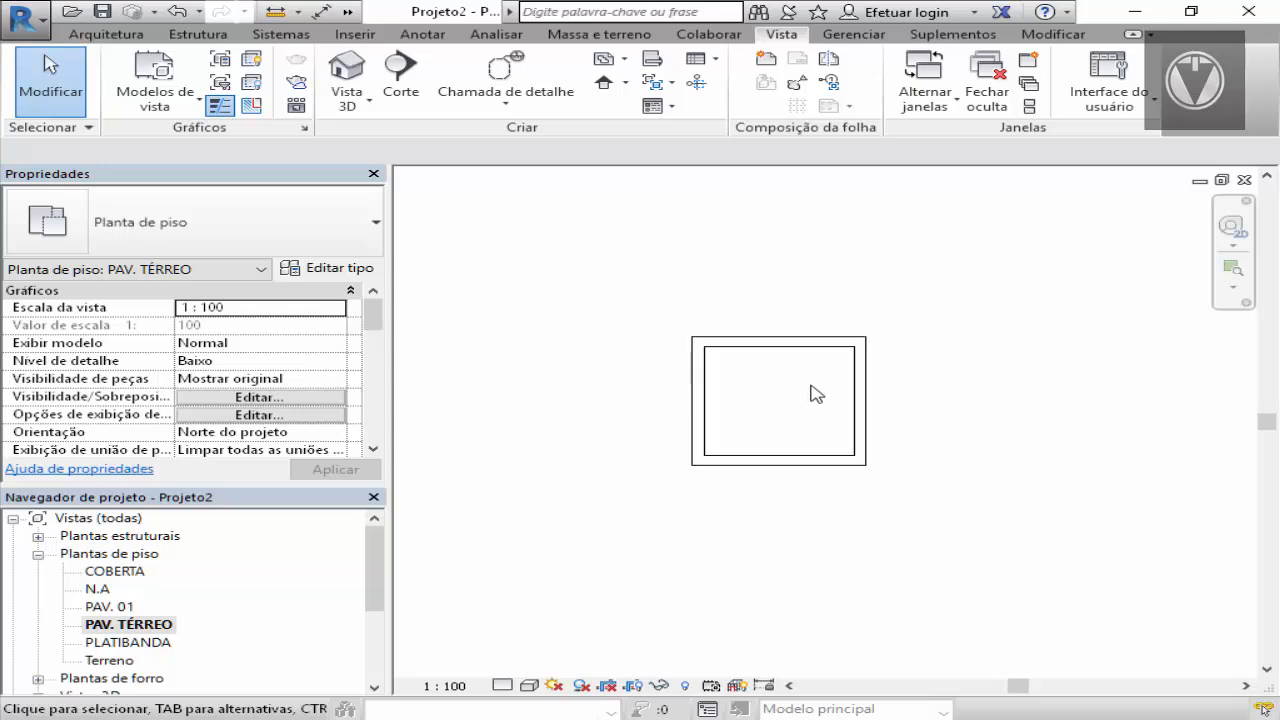
pyautogui.scroll(1, 657, 331)
pyautogui.scroll(1, 690, 375)
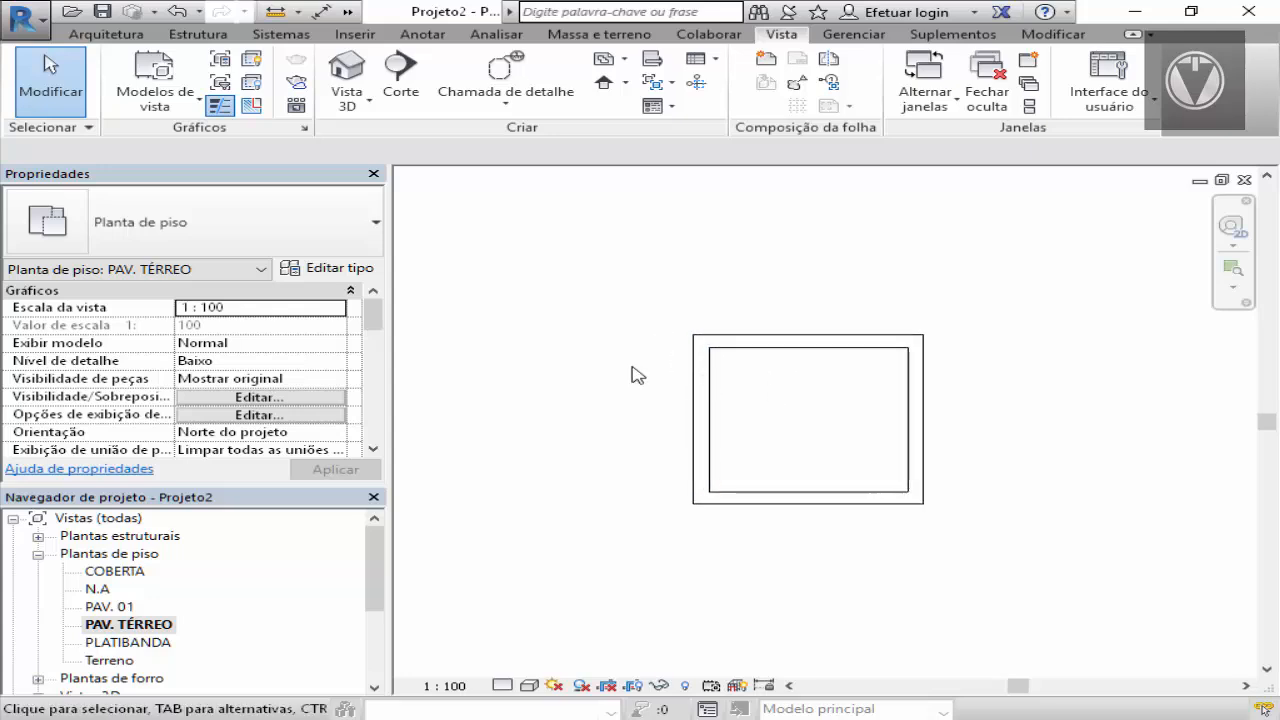
pyautogui.scroll(1, 740, 382)
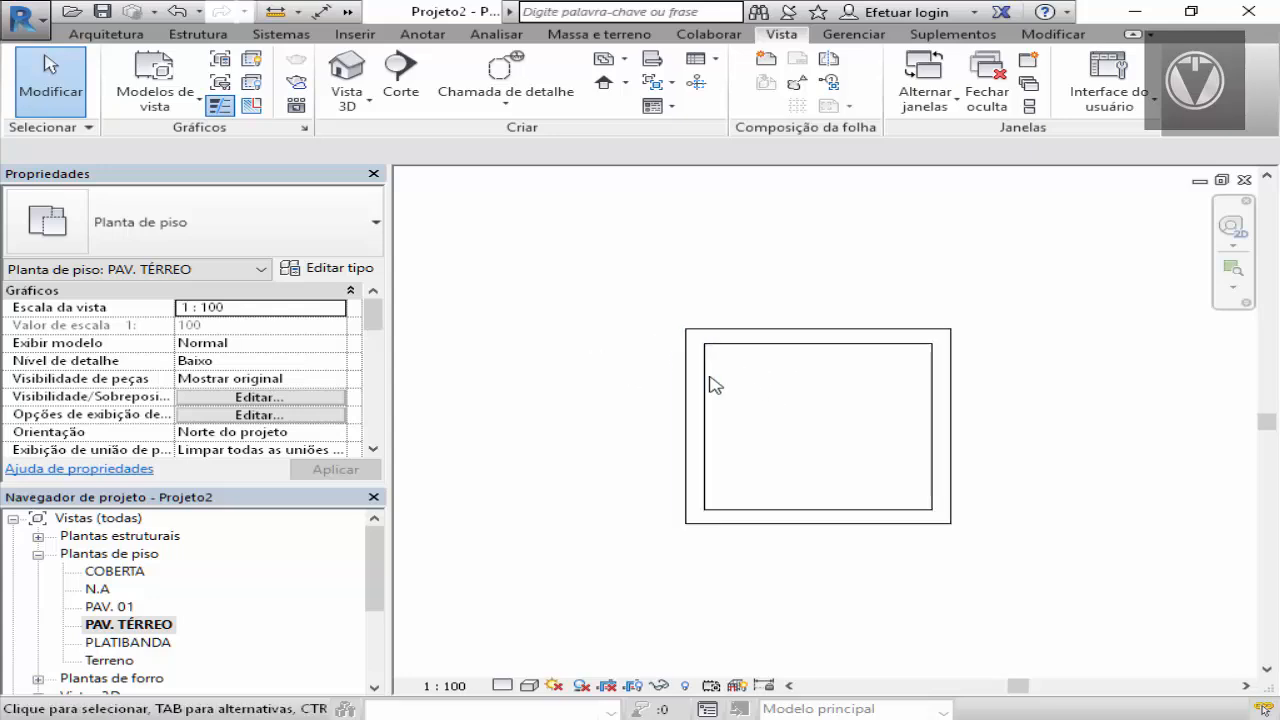
pyautogui.scroll(1, 682, 382)
pyautogui.scroll(-1, 677, 270)
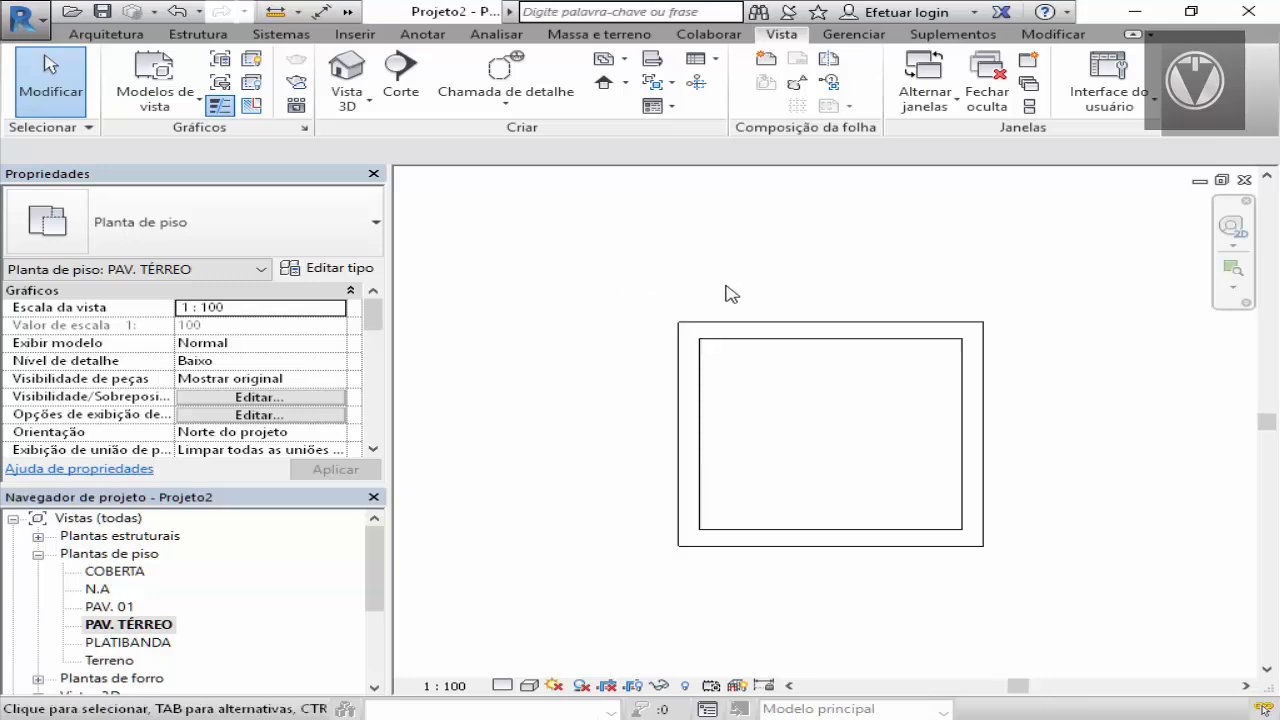
pyautogui.scroll(1, 771, 360)
pyautogui.scroll(1, 716, 287)
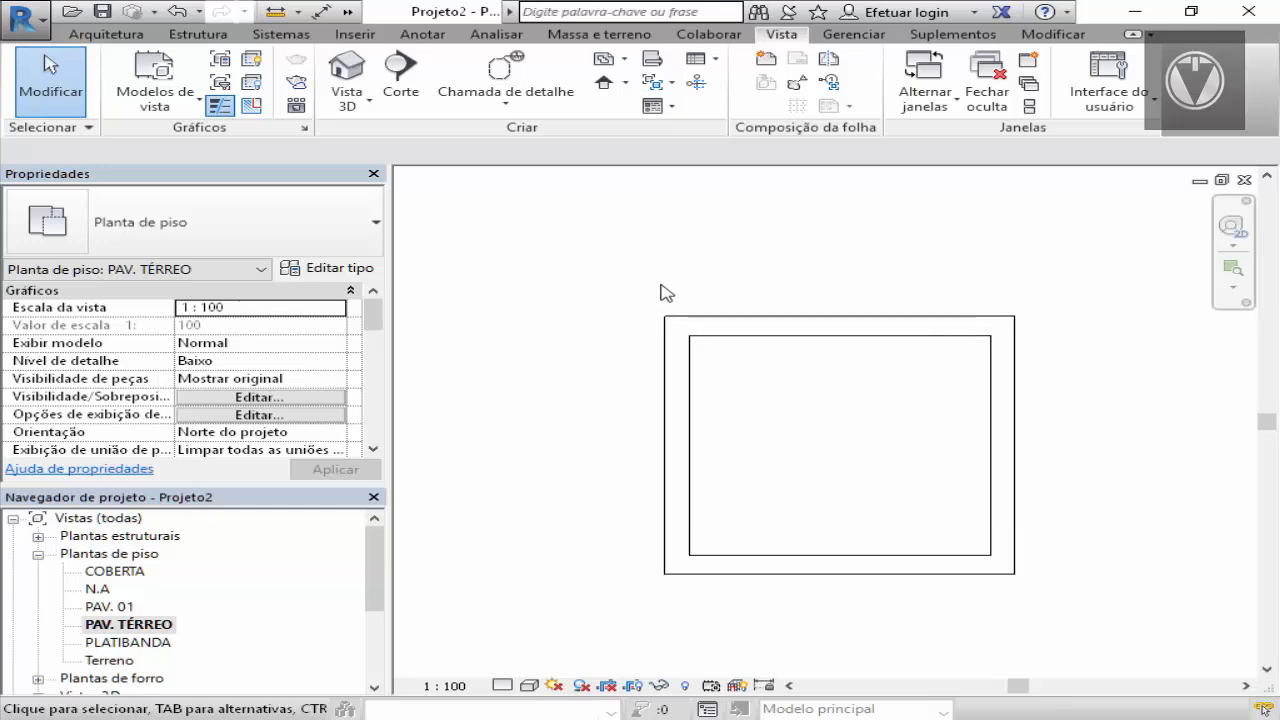
pyautogui.scroll(-2, 700, 277)
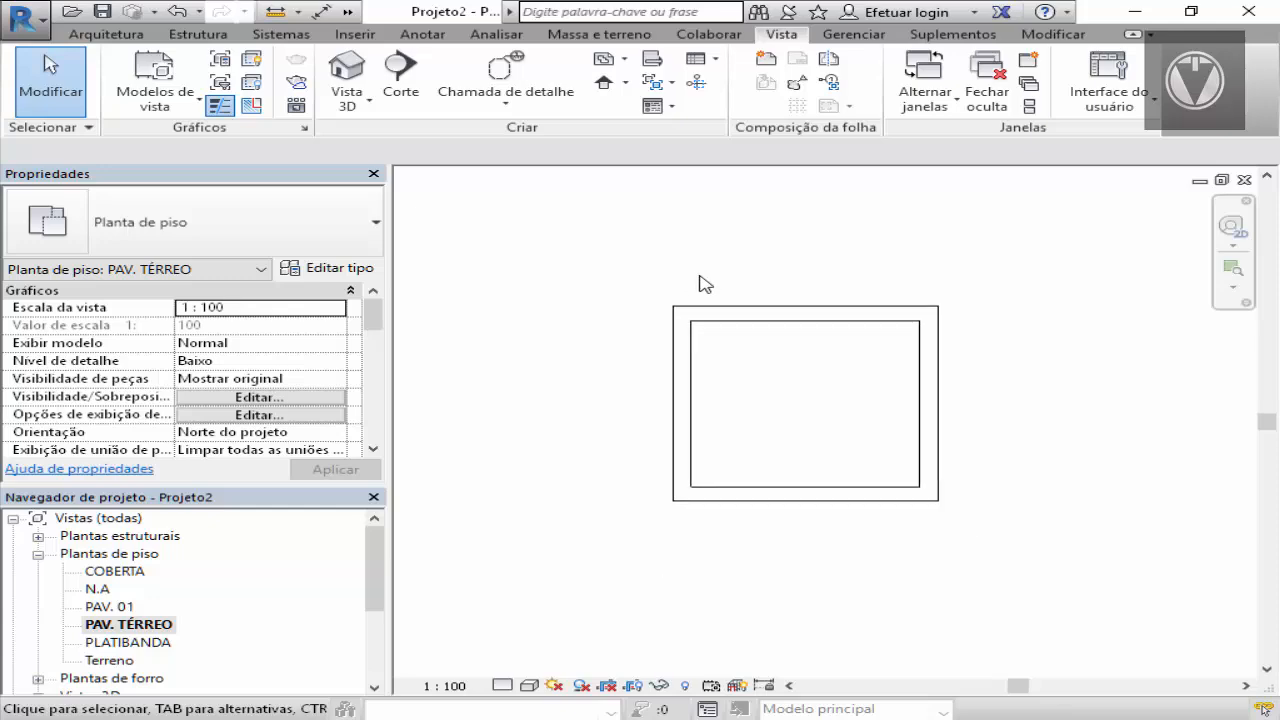